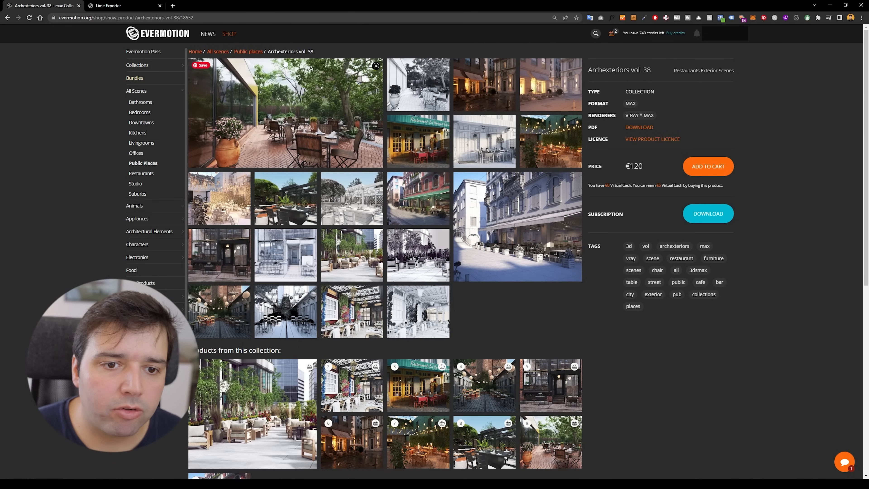
Step: Examine the Archexteriors vol. 38 scene images and the LimeExporter v2 website
left_click_drag(268, 51, 305, 51)
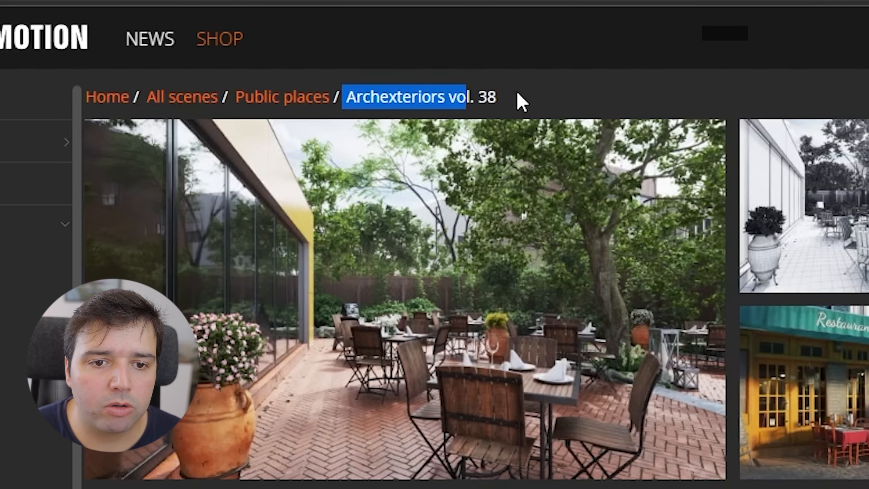
left_click(516, 102)
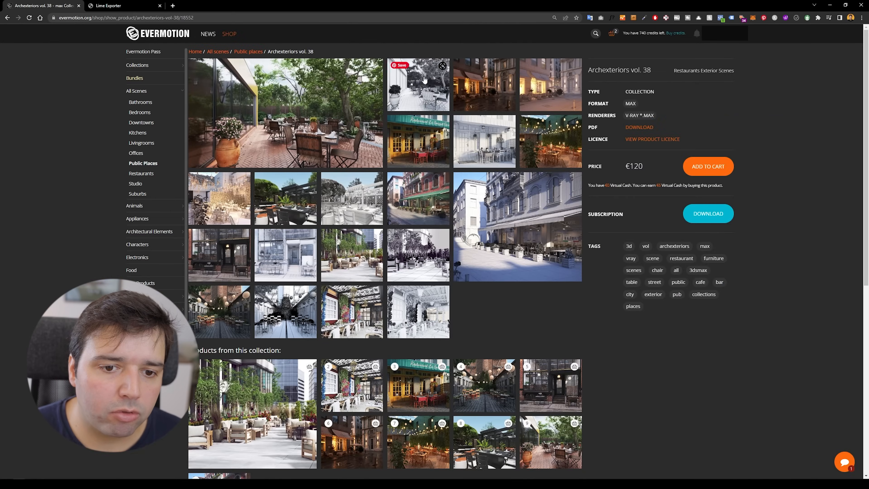
left_click(418, 214)
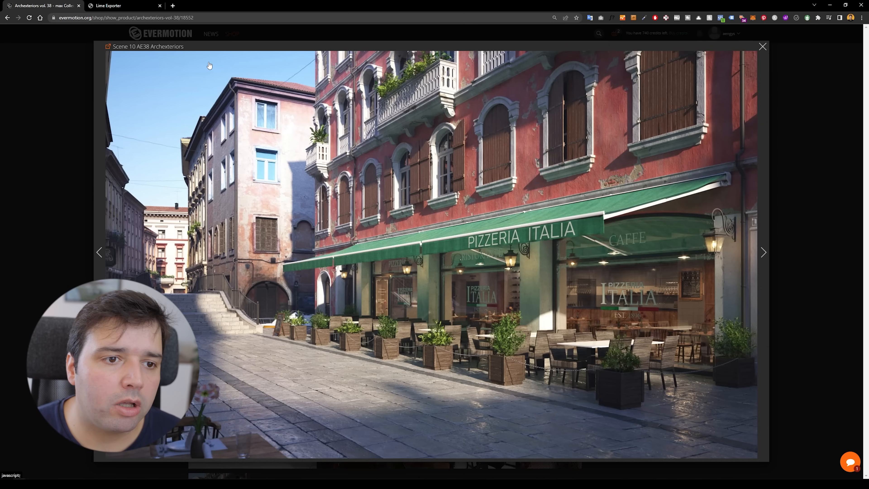
left_click(116, 5)
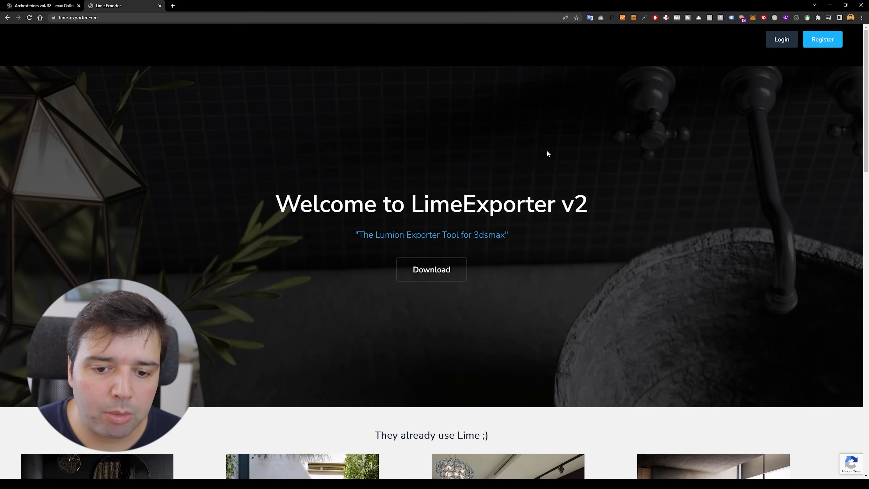
scroll(547, 154, "down", 6)
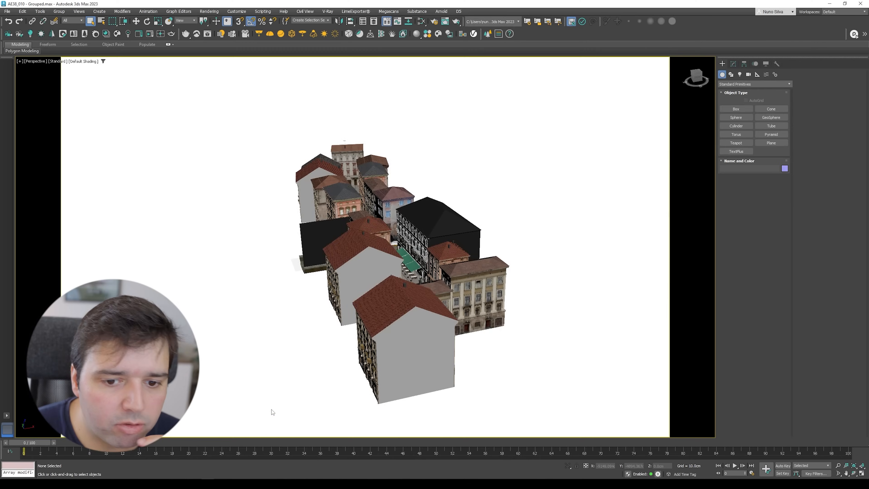
Step: Open the Lime Exporter dialog in 3ds Max and review the export format options, keeping FilmBox (*.fbx)
middle_click_drag(484, 248, 427, 271, "alt")
middle_click_drag(527, 266, 473, 272)
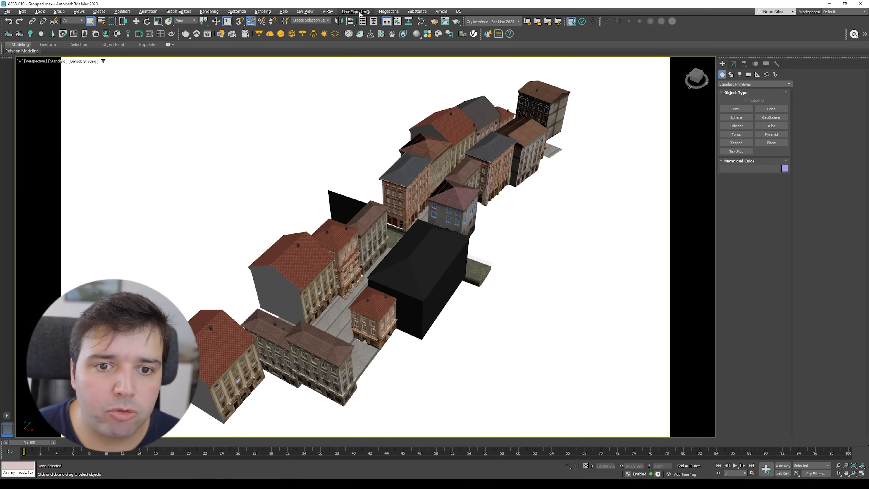
left_click(350, 21)
left_click_drag(153, 89, 138, 84)
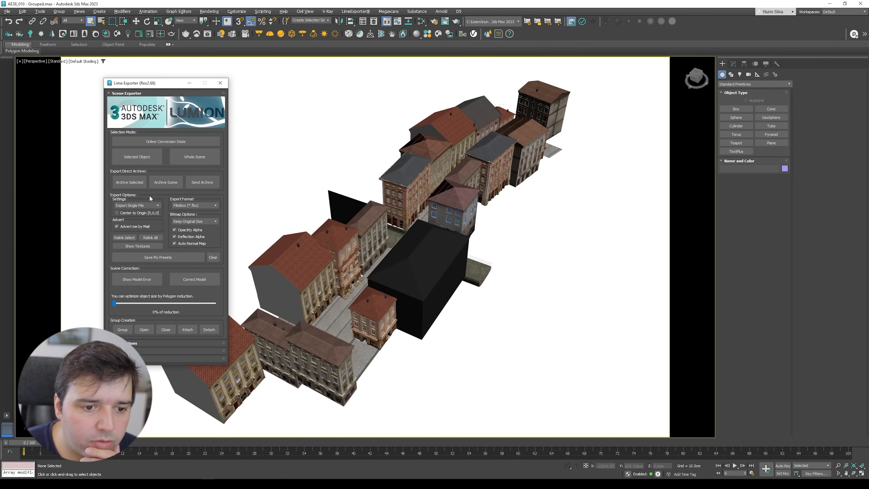
left_click(204, 205)
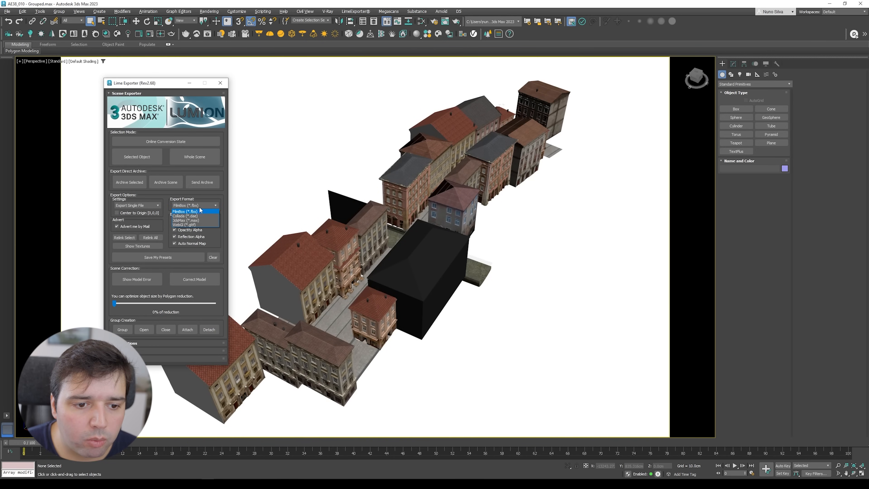
left_click(196, 207)
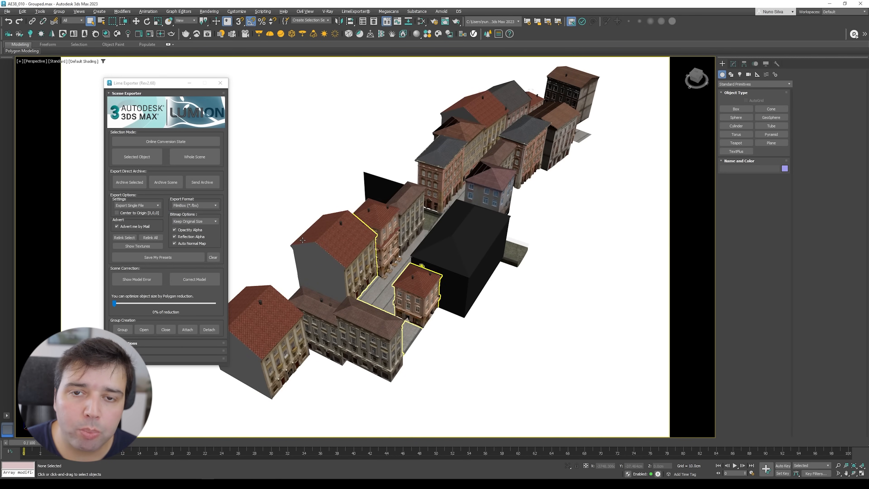
Step: Select the central street objects and group them with Lime Exporter under the name AE38_part 1
scroll(295, 217, "up", 3)
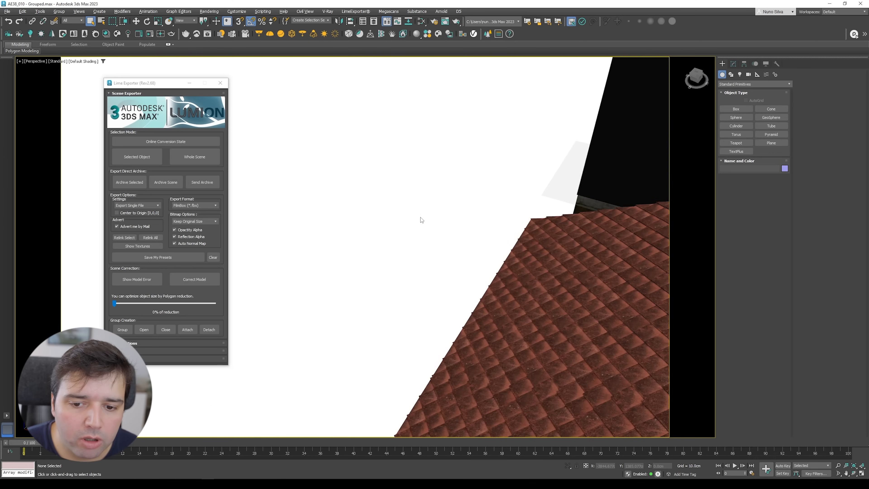
scroll(425, 220, "down", 3)
middle_click_drag(444, 224, 426, 218)
left_click(426, 218)
scroll(411, 263, "up", 5)
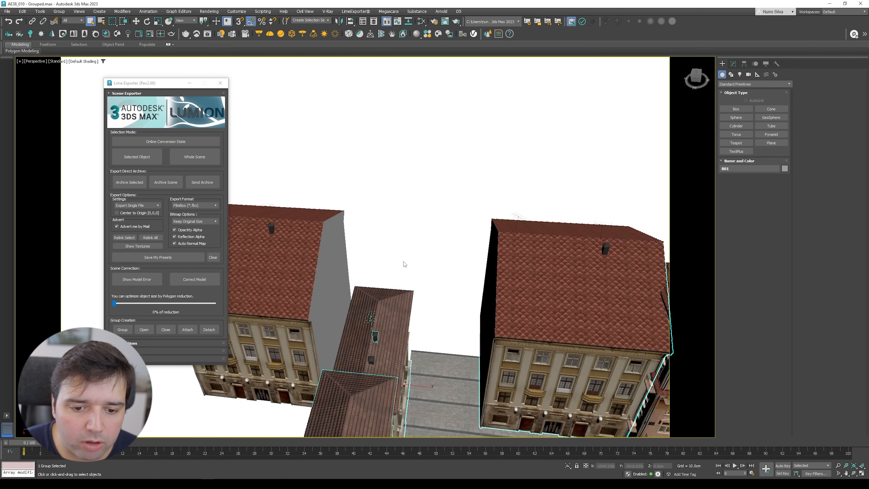
middle_click_drag(411, 263, 451, 253, "alt")
key("w")
middle_click_drag(297, 239, 354, 254, "alt")
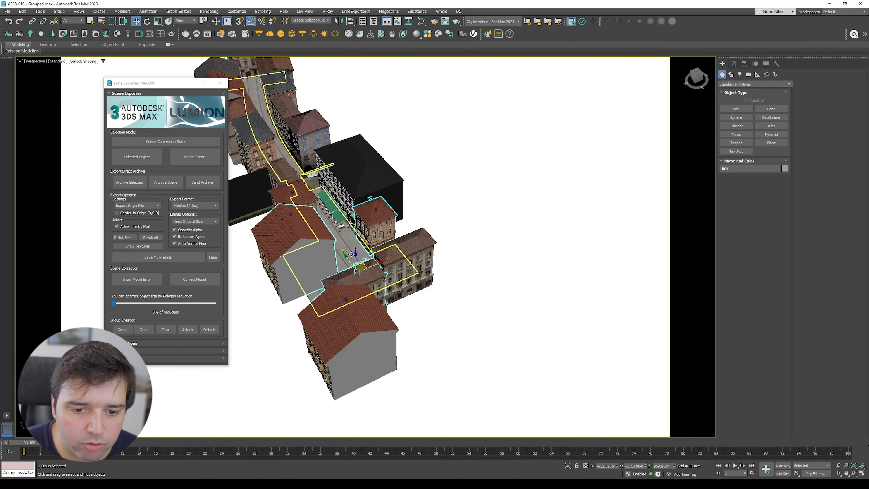
left_click_drag(352, 259, 629, 228)
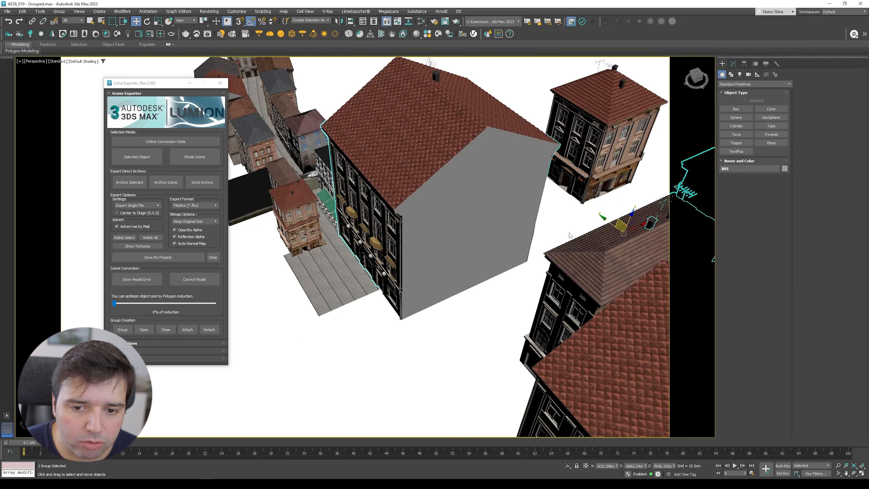
scroll(535, 246, "down", 5)
middle_click_drag(452, 258, 440, 280, "alt")
key("ctrl+z")
left_click(453, 287)
scroll(453, 287, "up", 3)
left_click(433, 233)
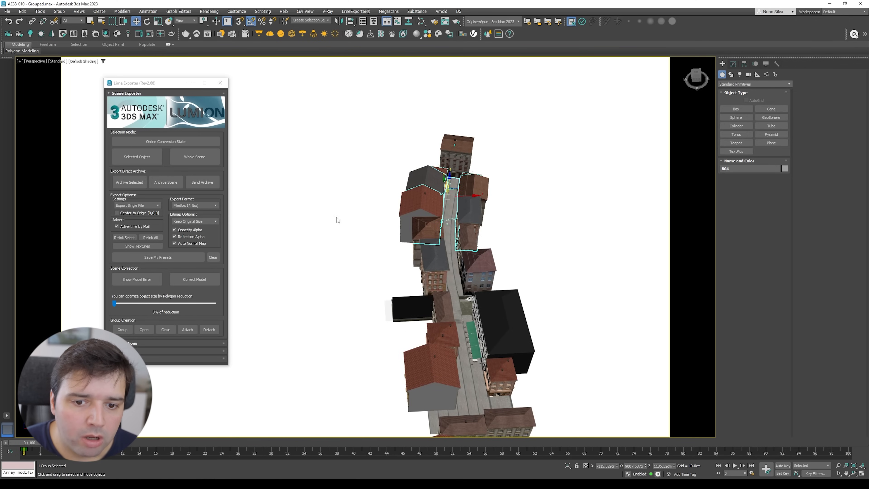
left_click(122, 329)
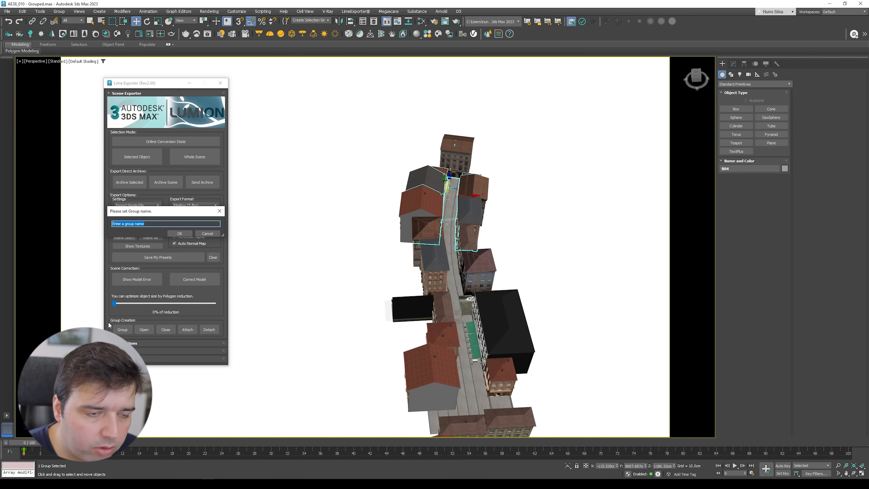
type("AE38_")
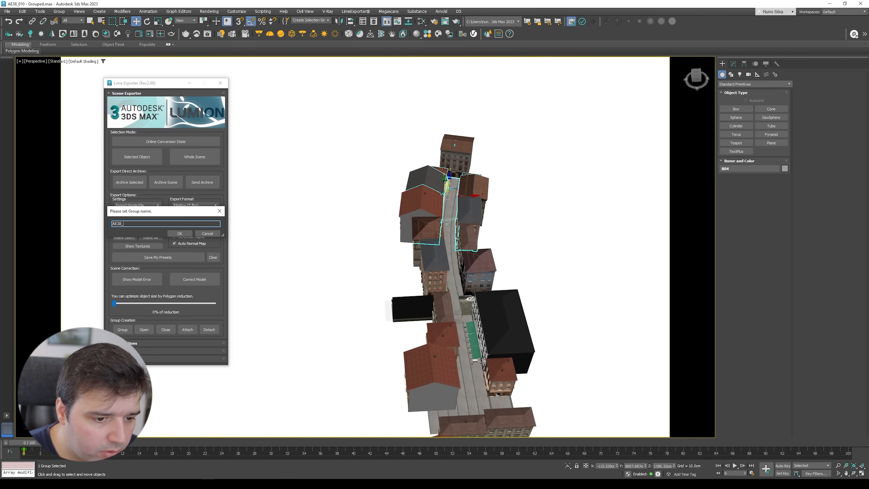
type("part 1")
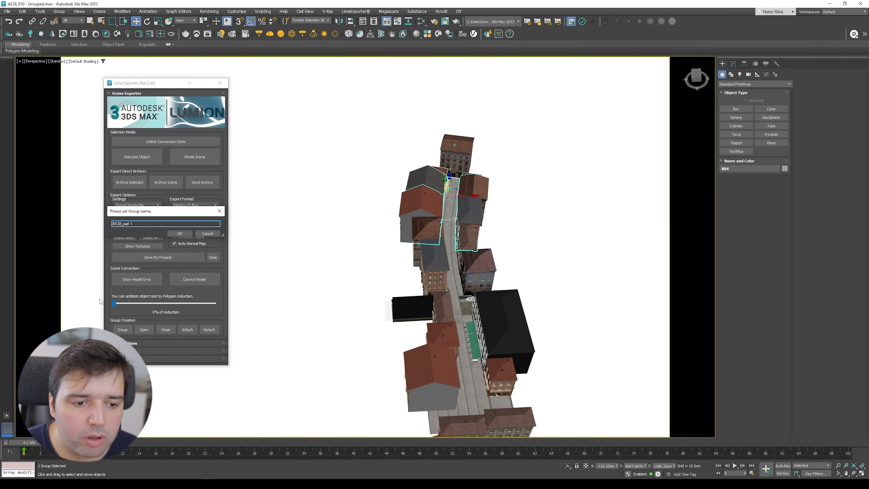
left_click(180, 234)
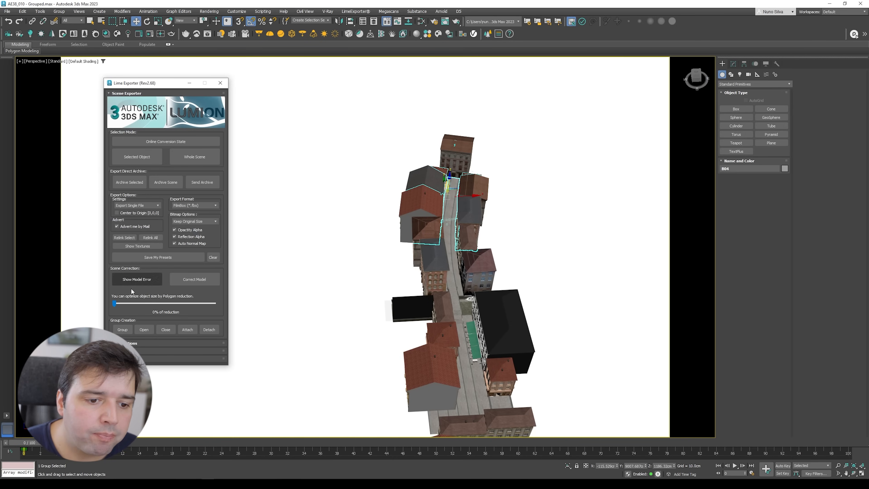
Step: Clear the selection and set the Lime Exporter setting to Export Files by Group
middle_click_drag(425, 266, 366, 220)
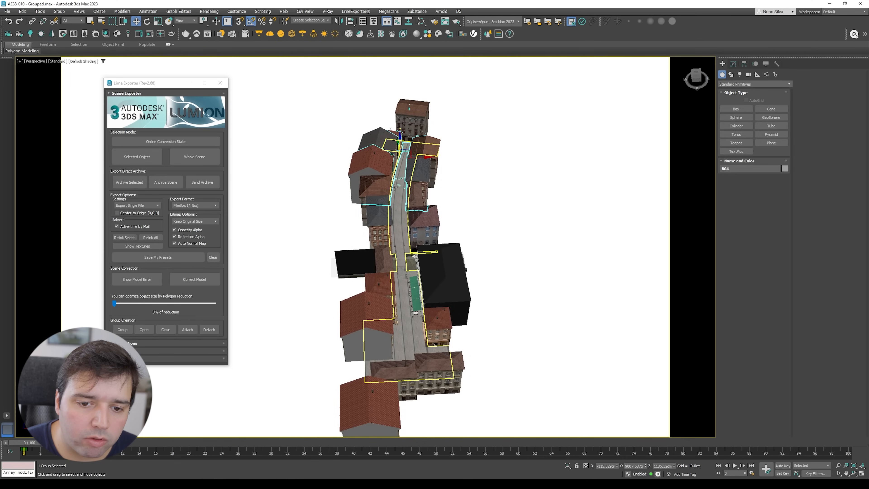
left_click(314, 167)
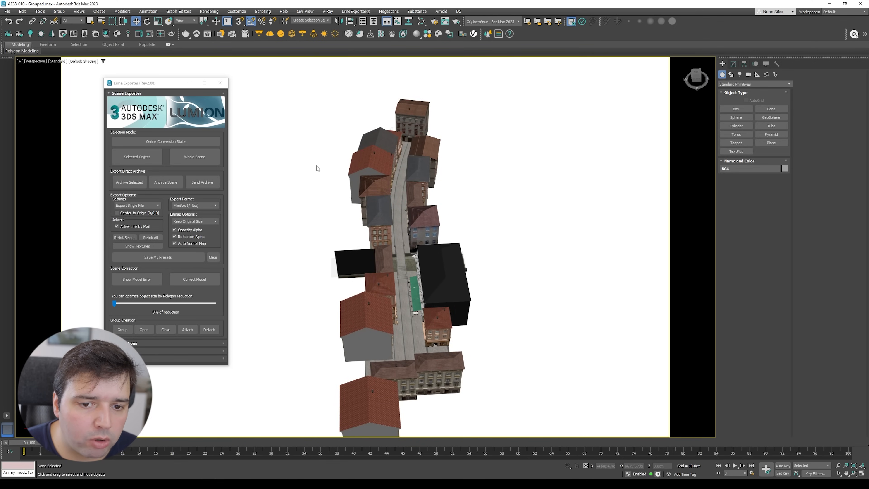
middle_click_drag(293, 165, 267, 156)
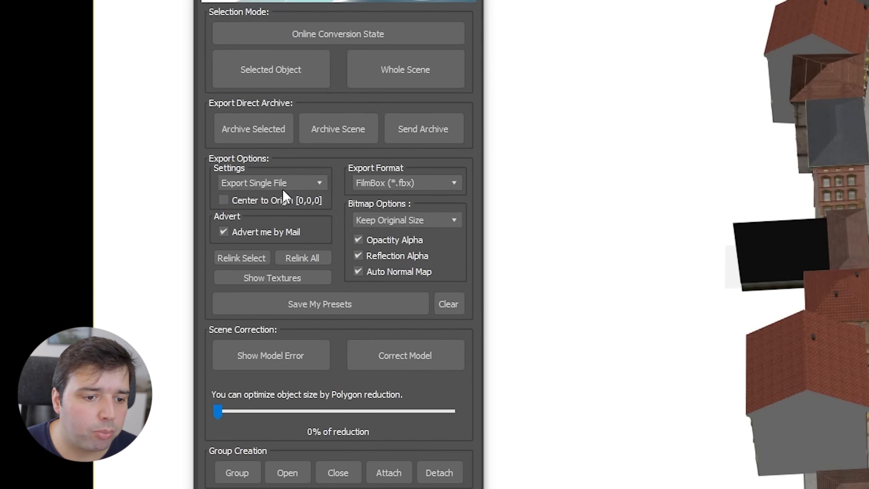
left_click(283, 189)
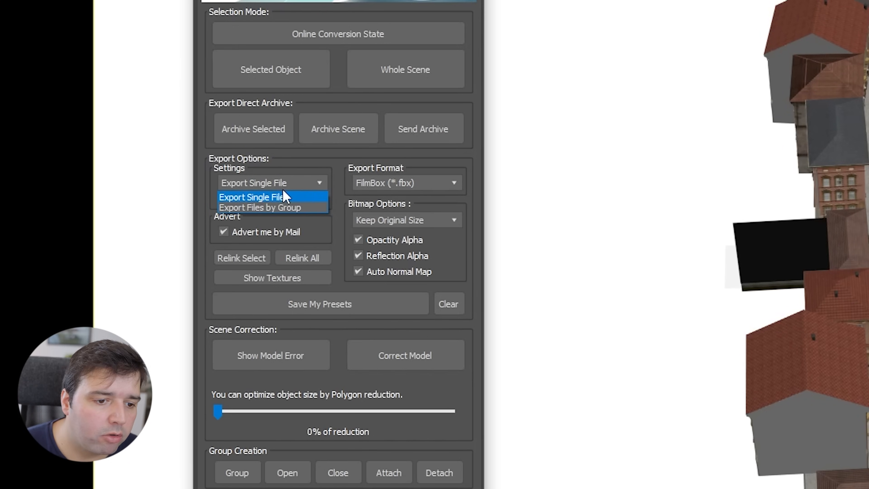
left_click(279, 207)
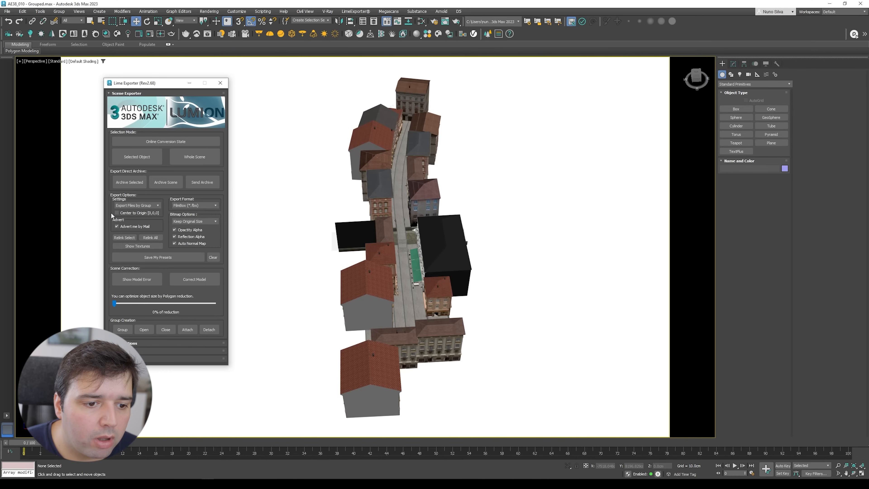
left_click(117, 213)
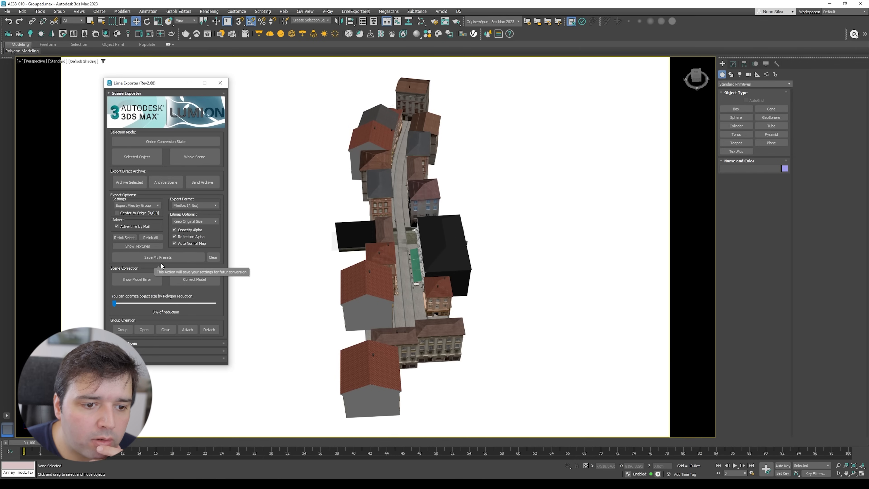
Step: Launch the Whole Scene export with Lime Exporter and close the export name prompt
left_click(205, 156)
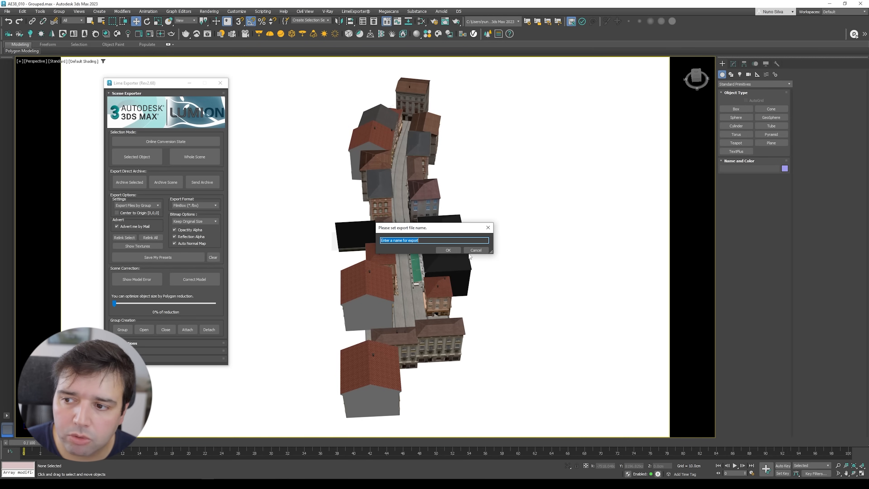
left_click(475, 250)
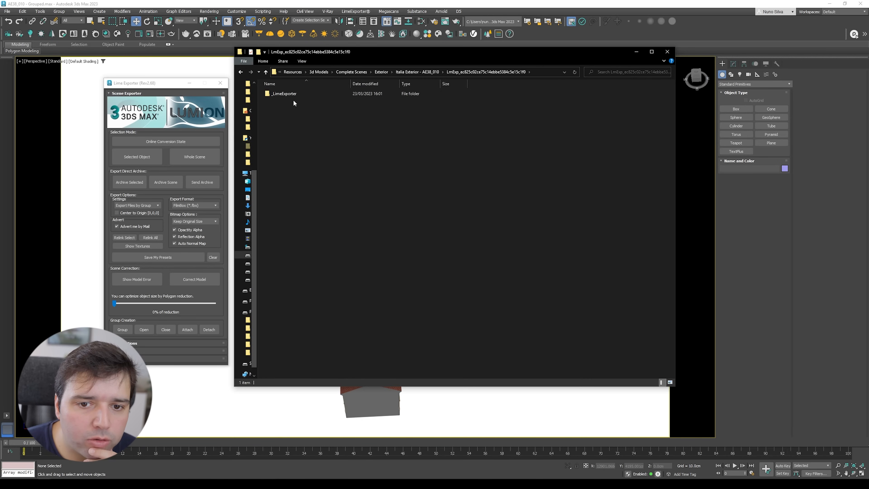
Step: Browse the _LimeExporter output folders and their exported FBX files in the file explorer
double_click(288, 95)
left_click(283, 102)
left_click(281, 108)
left_click(277, 115)
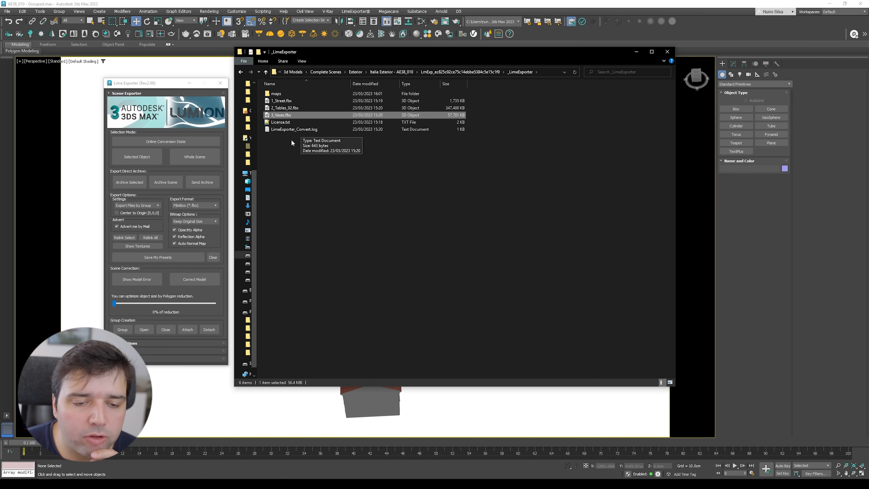
left_click(290, 154)
key("alt+Left")
key("alt+Left")
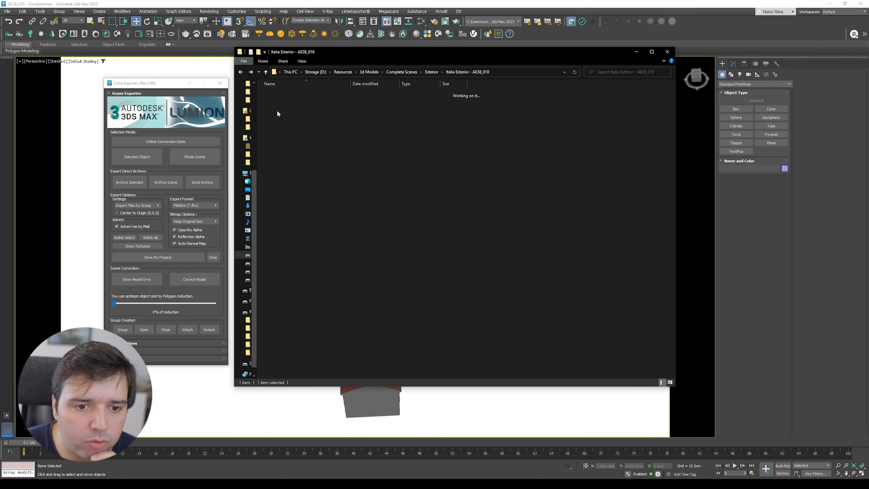
double_click(287, 128)
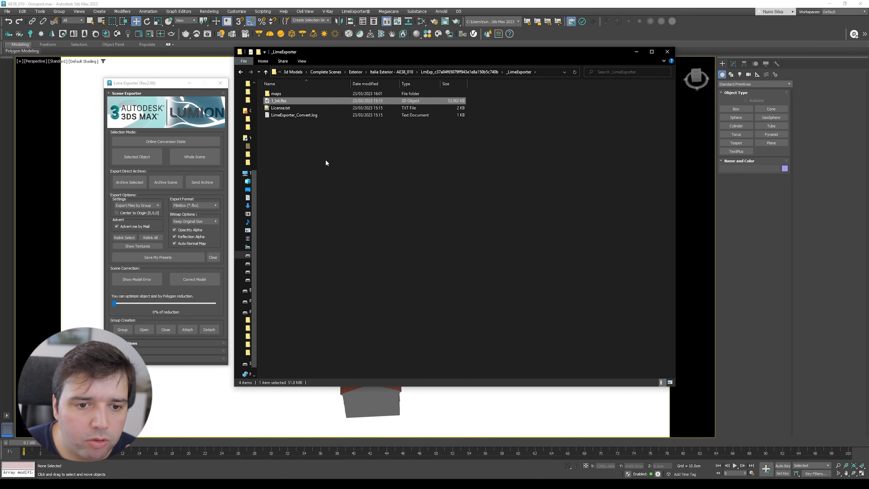
left_click(326, 163)
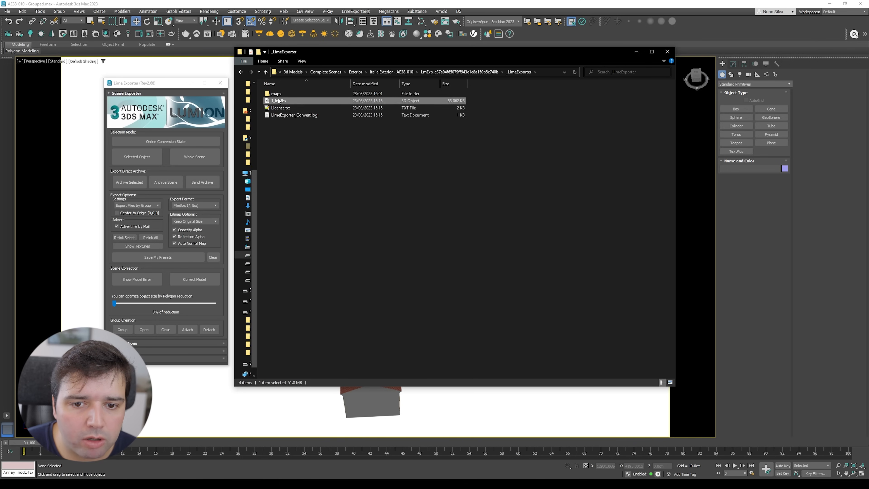
key("alt+Left")
key("alt+Left")
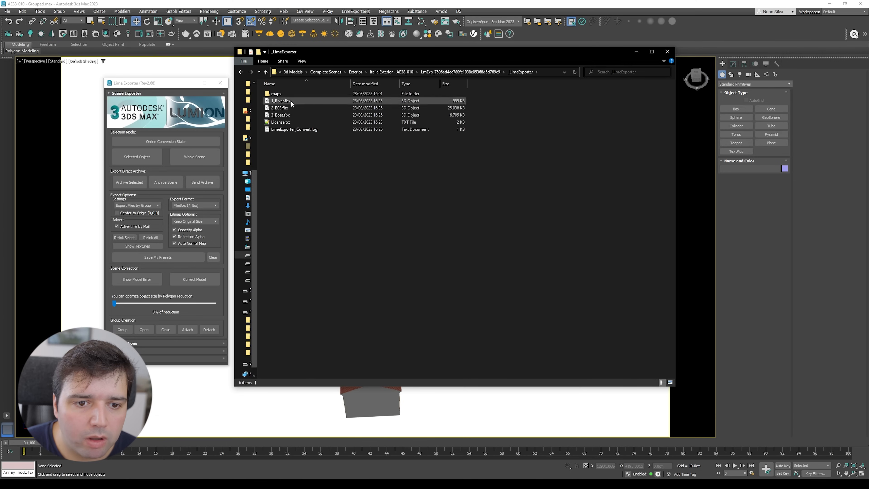
left_click(291, 101)
key("Down")
key("Down")
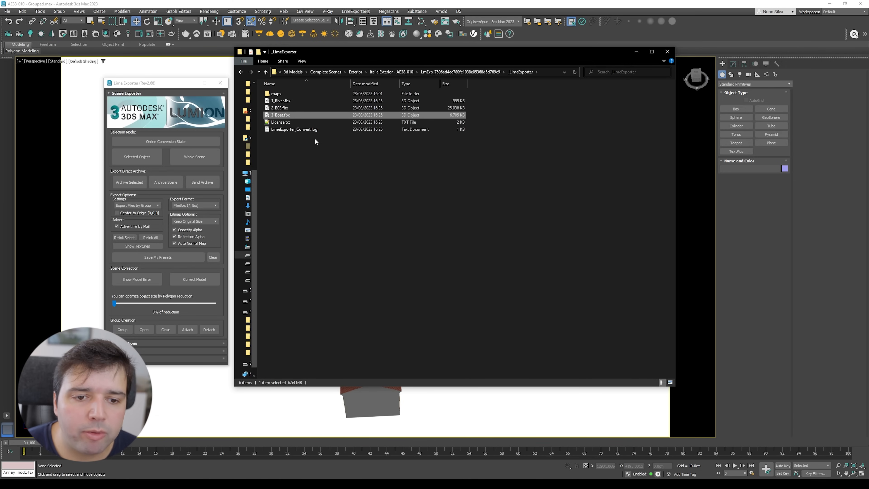
key("Up")
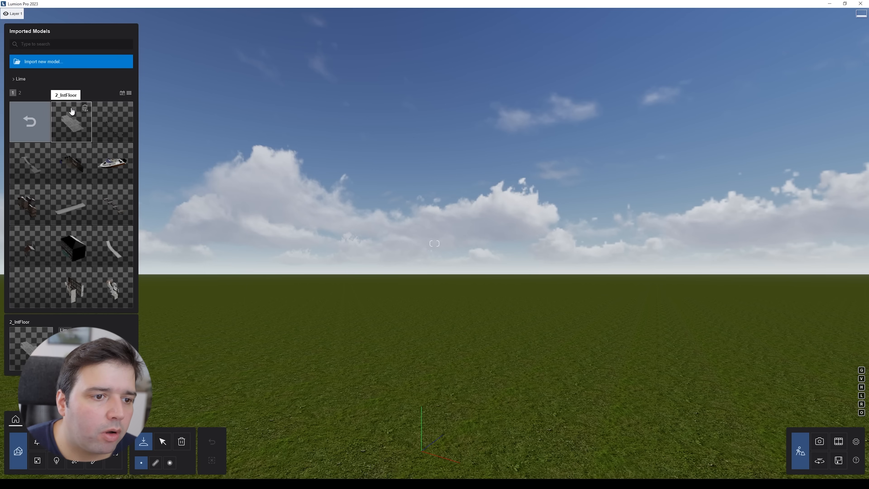
Step: Switch to Lumion and place the imported Lime models, including 2_IntFloor and Italia_Street, into the scene
left_click(71, 120)
right_click_drag(361, 312, 361, 356)
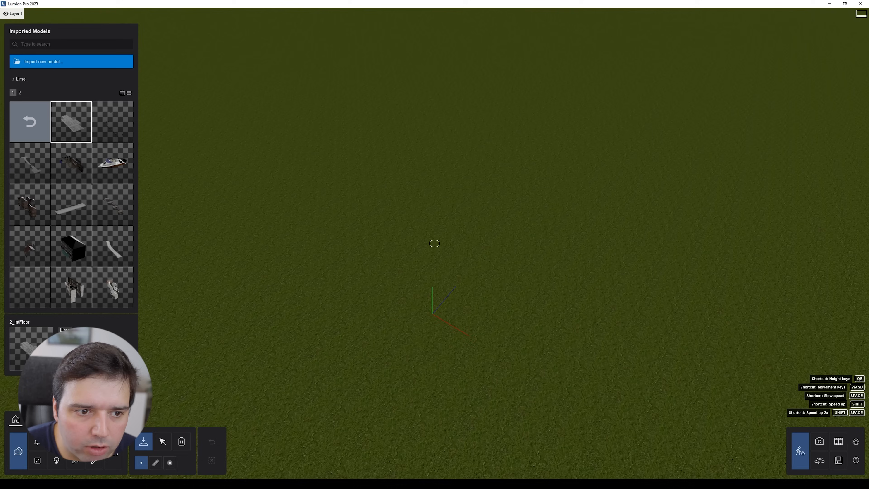
left_click(399, 262)
right_click_drag(543, 223, 528, 219)
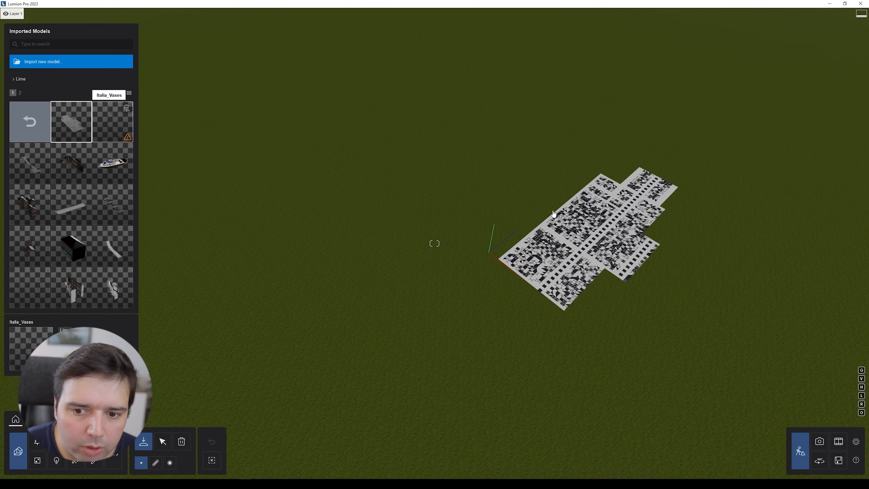
left_click(46, 168)
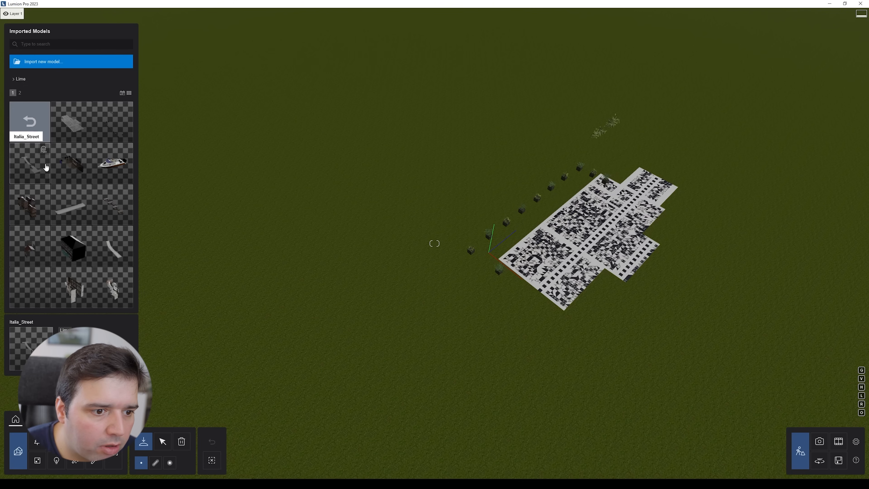
left_click(469, 191)
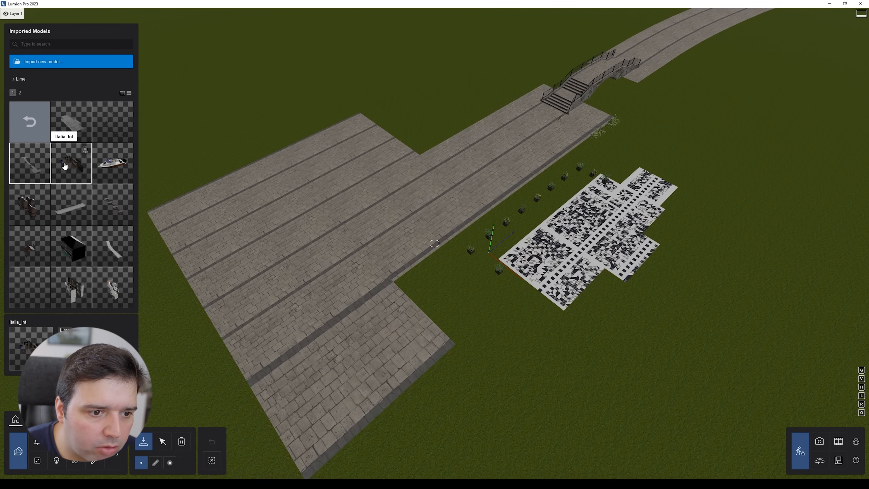
left_click(412, 182)
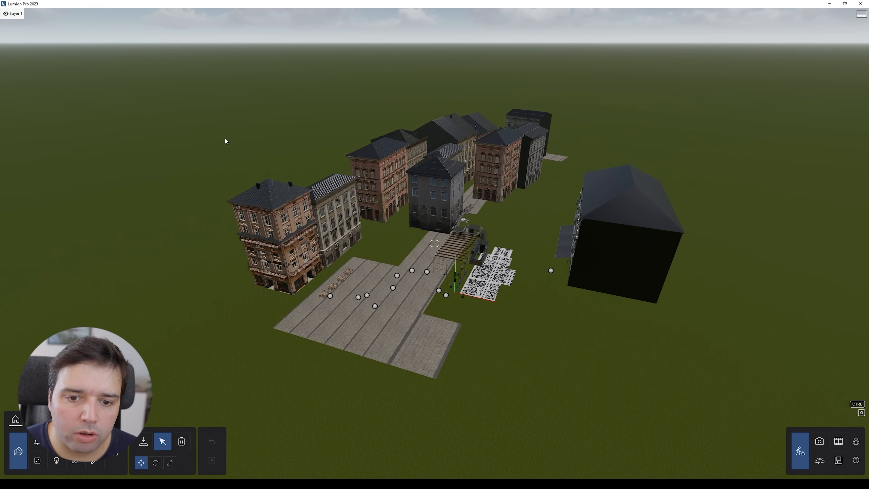
Step: Select all imported Lime models and align their positions
left_click_drag(183, 68, 711, 375, "ctrl")
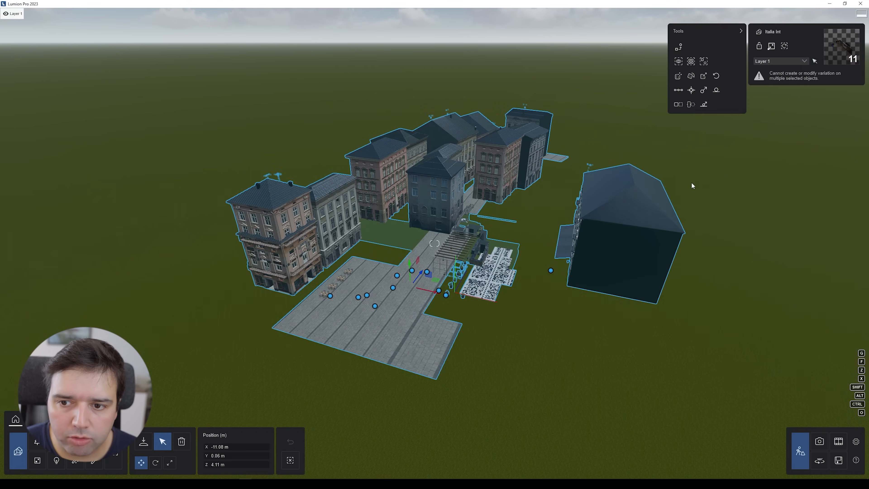
left_click(691, 91)
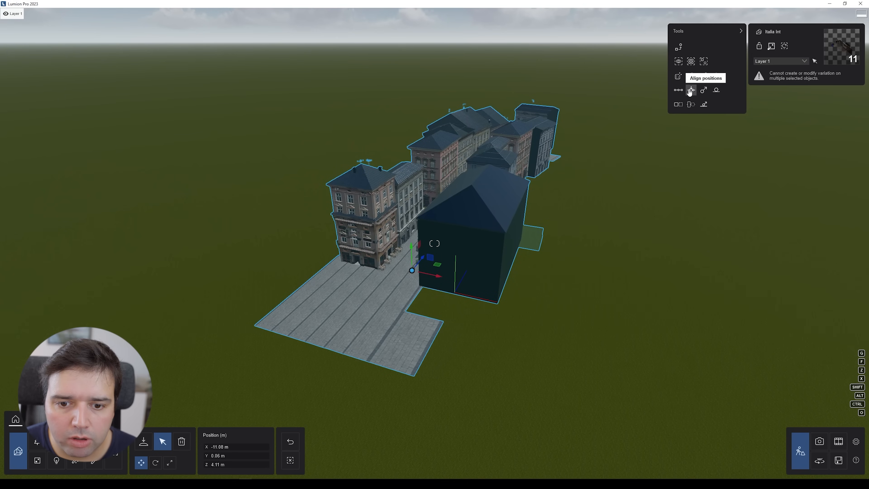
Step: Fly through the assembled street to inspect the aligned buildings and pavement from several viewpoints
mouse_move(370, 132)
right_mouse_down()
mouse_move(328, 99)
mouse_move(334, 113)
mouse_move(393, 145)
mouse_move(383, 161)
mouse_move(370, 133)
right_mouse_up()
key("w")
key("s")
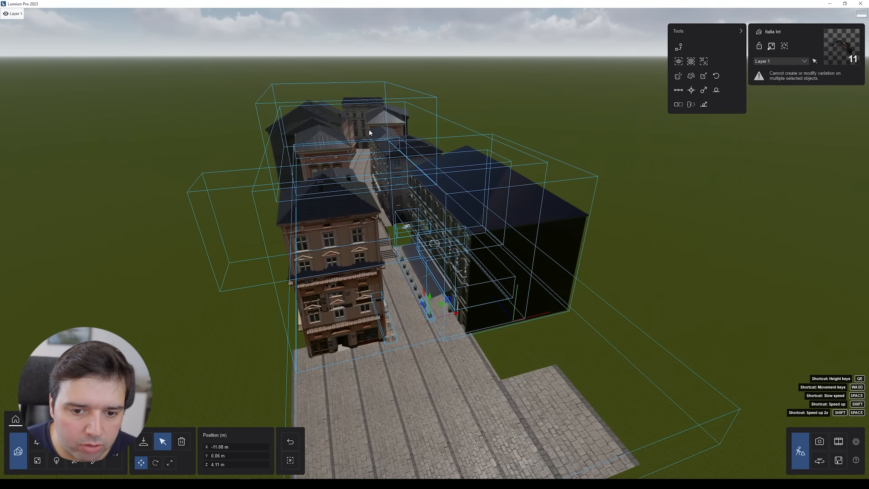
left_click_drag(431, 298, 431, 245)
key("w")
mouse_move(431, 245)
right_mouse_down()
mouse_move(424, 206)
mouse_move(415, 255)
mouse_move(423, 246)
right_mouse_up()
key("w")
key("s")
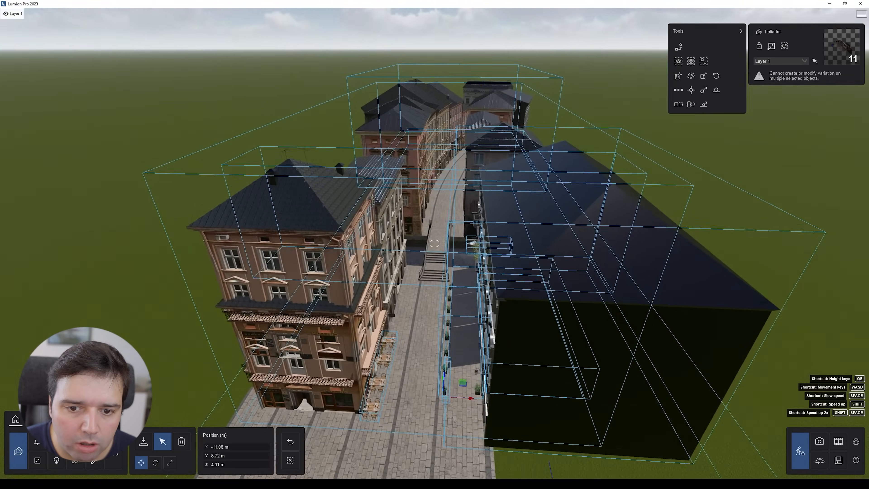
left_click(291, 460)
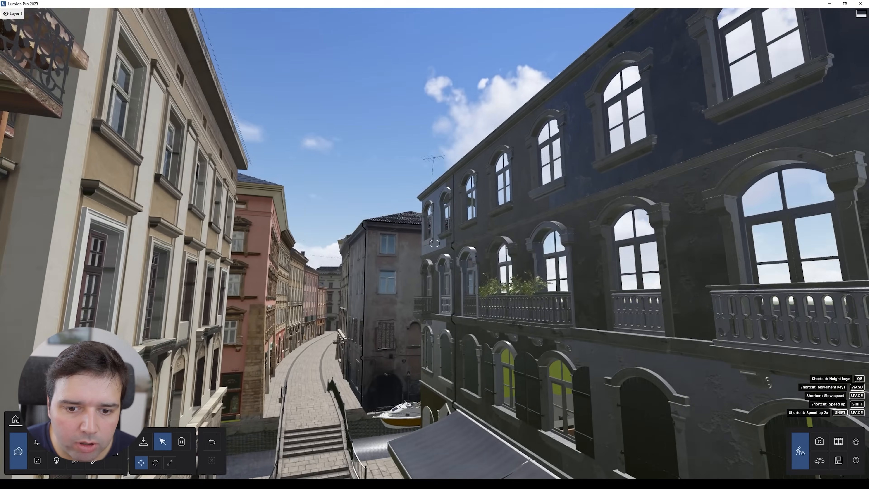
key("s")
right_click_drag(267, 260, 325, 289)
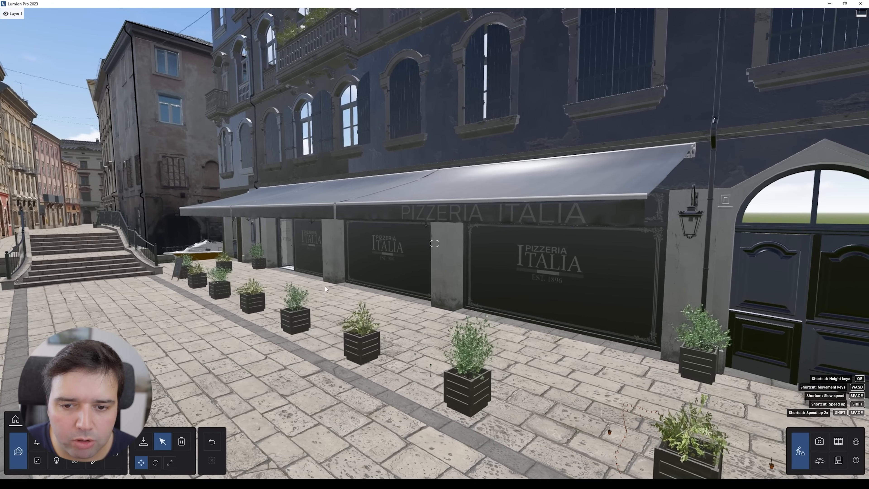
key("d")
right_click_drag(520, 160, 476, 106)
key("w")
key("a")
key("s")
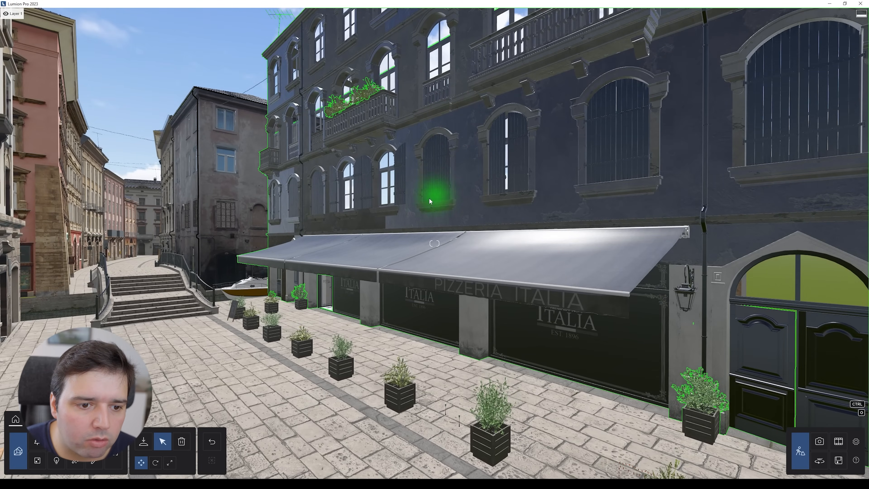
key("s")
right_click_drag(426, 199, 410, 202)
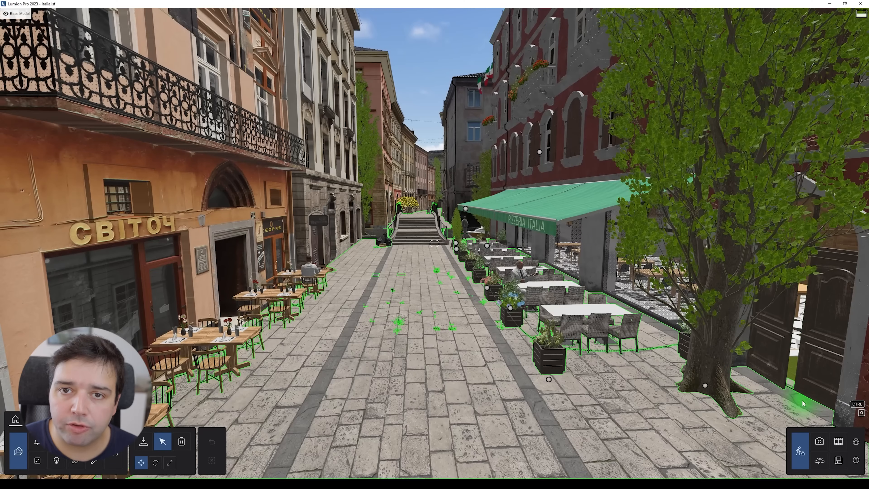
Step: Switch to photo mode on the 10 - Photo camera and turn the photo effects off
left_click(822, 442)
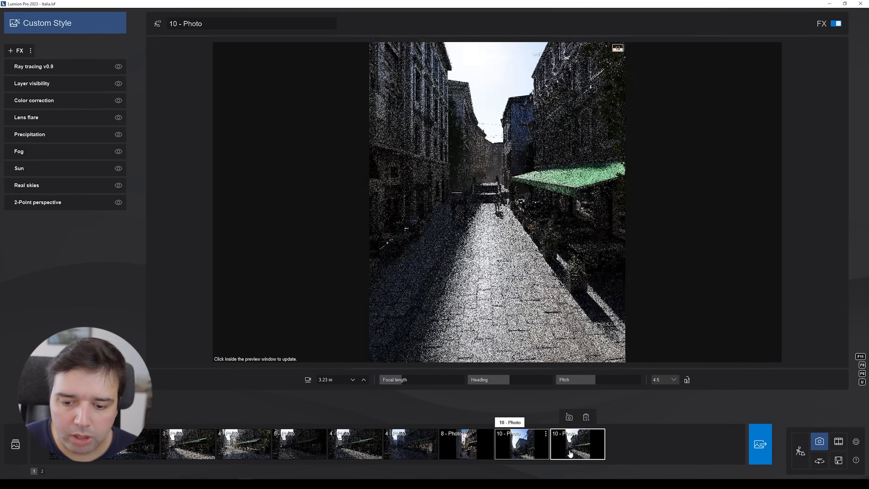
key("shift+0")
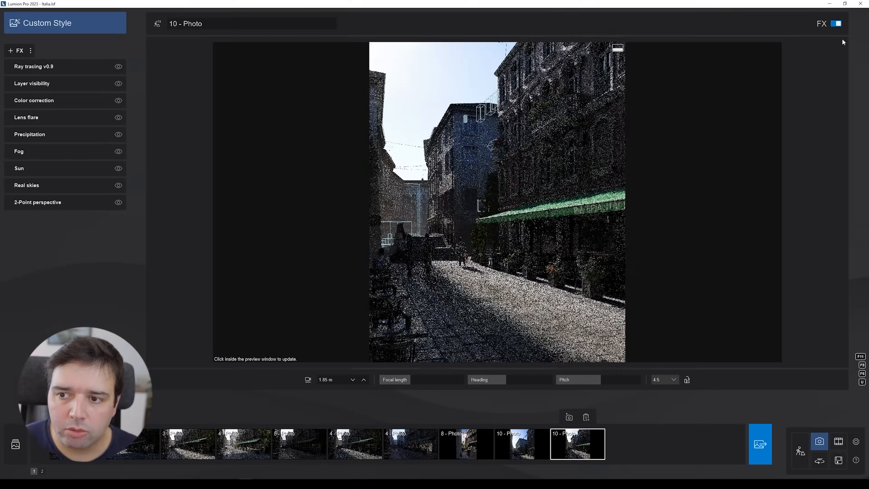
left_click(836, 23)
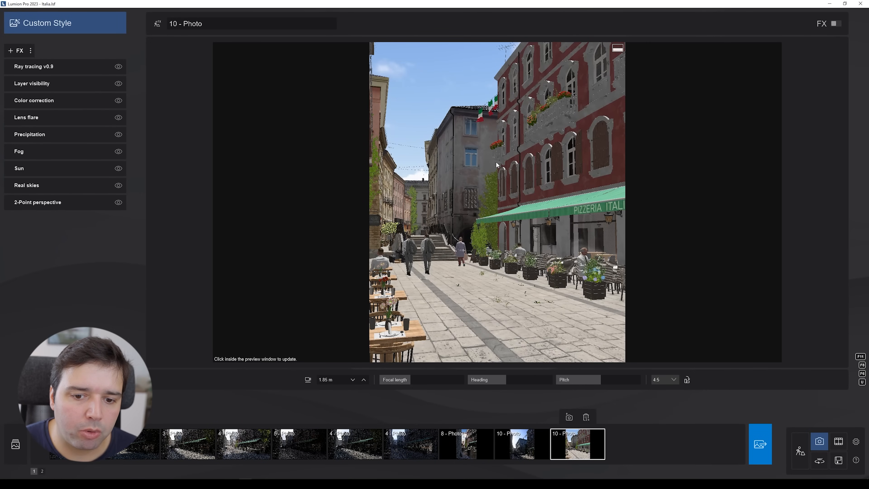
left_click(836, 23)
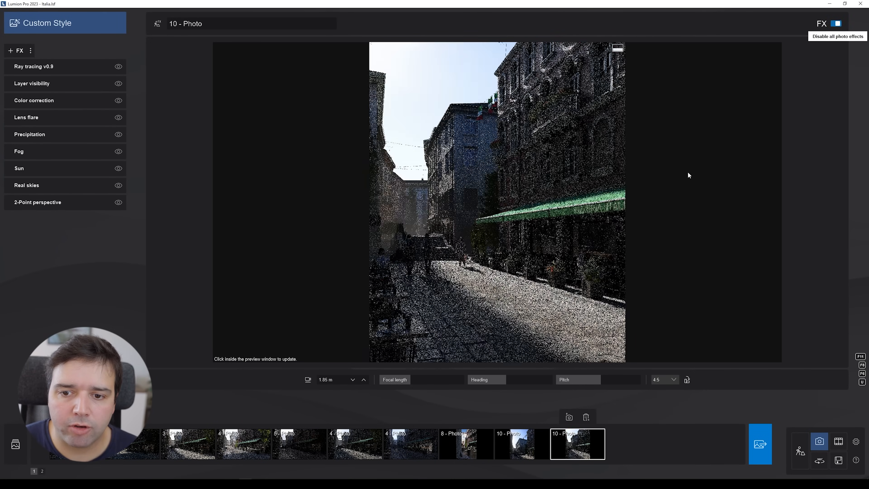
left_click(836, 23)
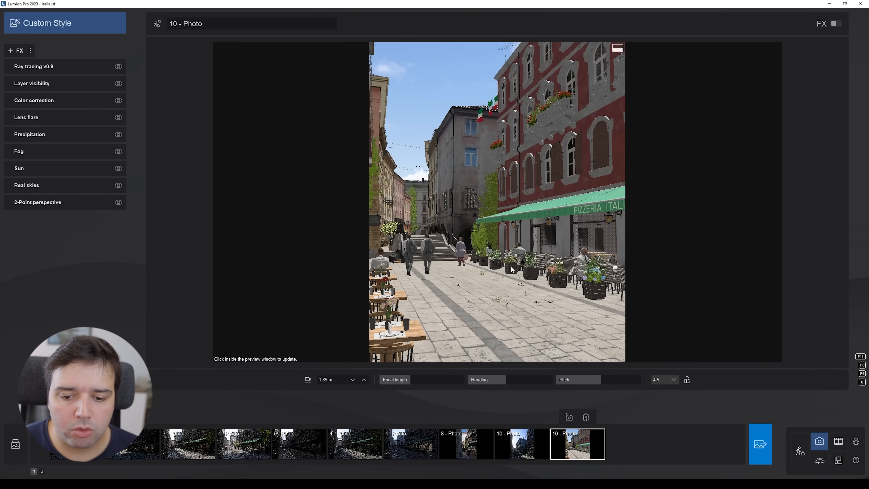
Step: Try moving the camera and flipping the photo's aspect ratio, then set it back to 4:5
mouse_move(486, 220)
right_mouse_down()
mouse_move(403, 231)
mouse_move(444, 245)
mouse_move(510, 238)
mouse_move(538, 252)
mouse_move(445, 252)
mouse_move(488, 219)
right_mouse_up()
key("s")
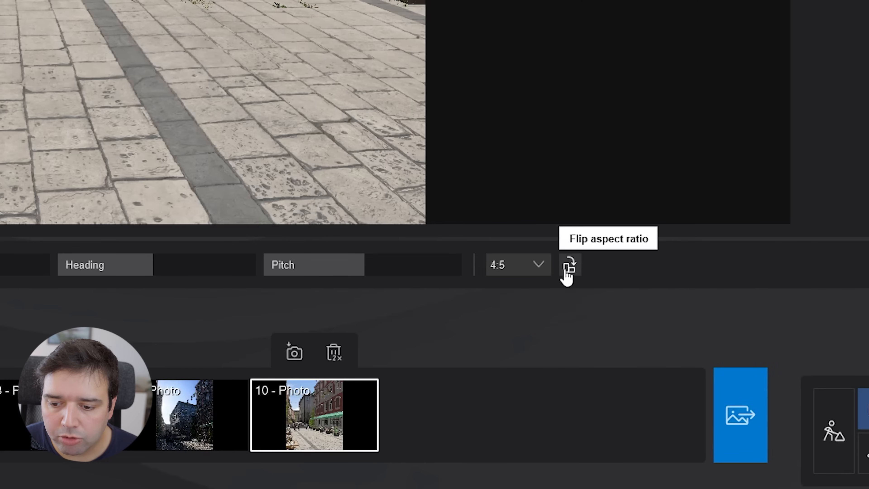
left_click(568, 272)
left_click(569, 273)
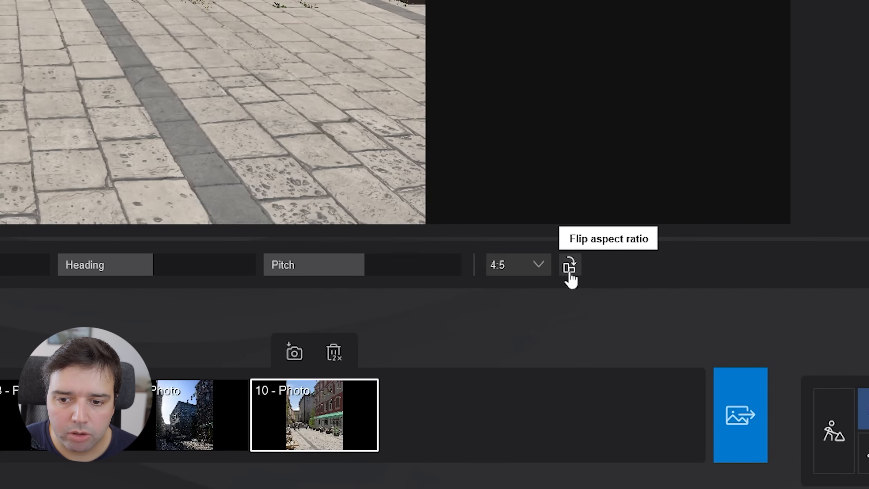
left_click(568, 271)
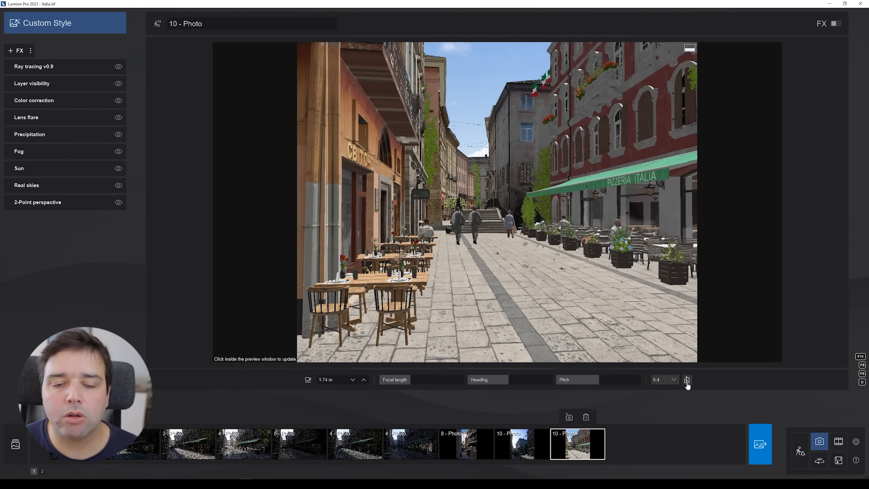
left_click(687, 382)
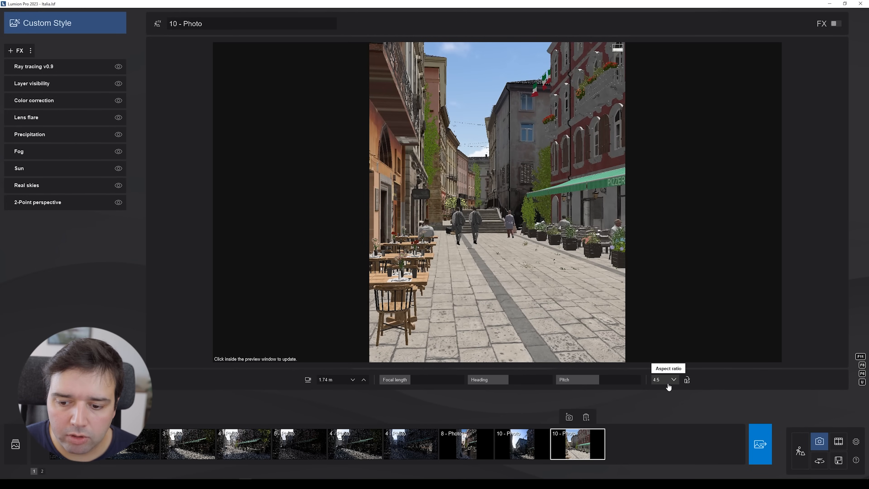
left_click(668, 386)
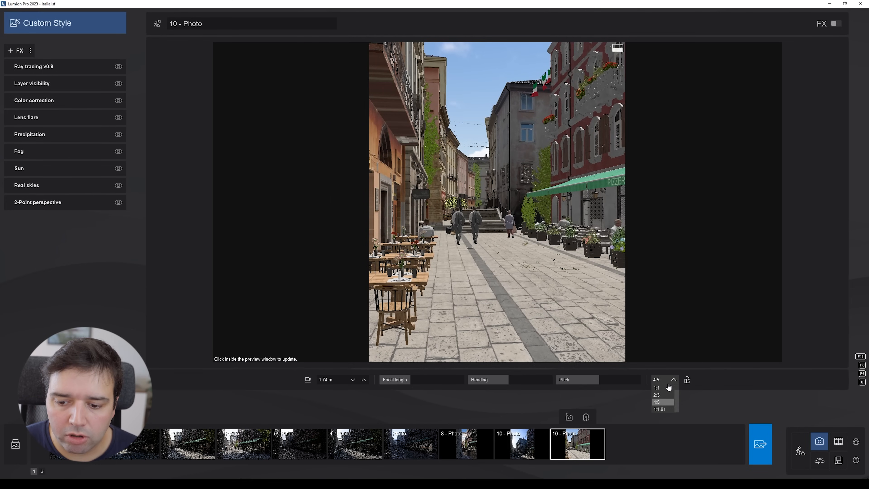
left_click(662, 403)
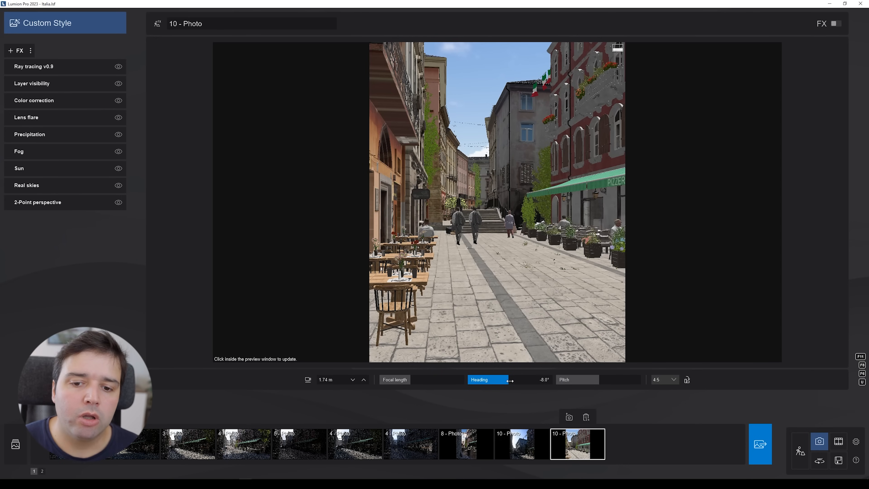
Step: Try rotating the camera heading to about -21.6° and restore the saved 10 - Photo viewpoint
right_click_drag(503, 225, 486, 202)
left_click_drag(493, 379, 505, 380)
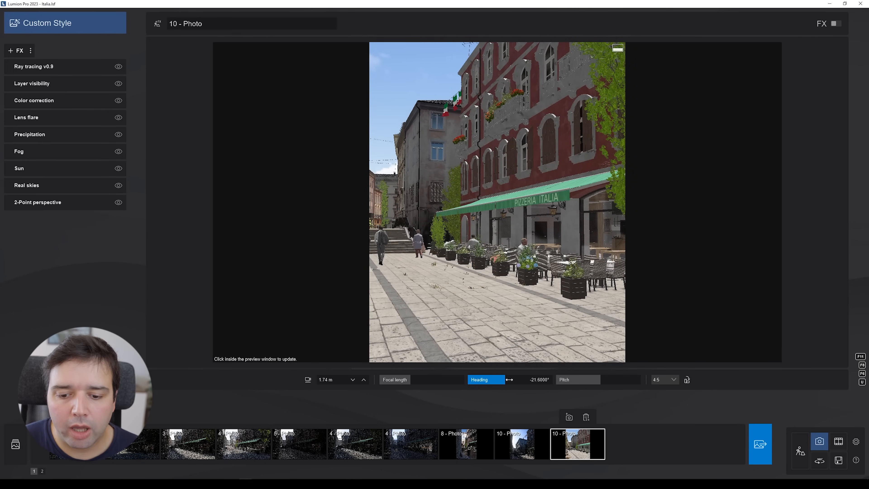
left_click_drag(506, 378, 517, 378)
mouse_move(593, 380)
left_mouse_down()
mouse_move(582, 386)
mouse_move(590, 386)
left_mouse_up()
left_click(576, 443)
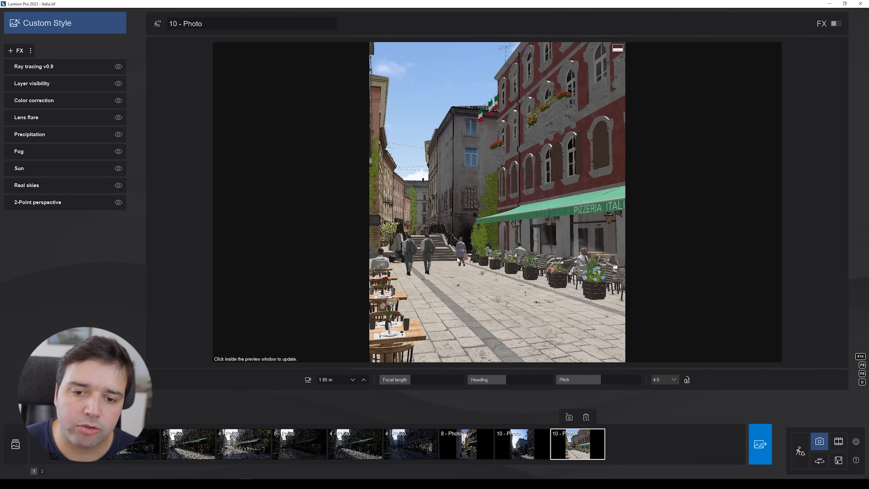
Step: Enable all photo effects and toggle the 2-Point perspective effect off and back on
left_click(836, 24)
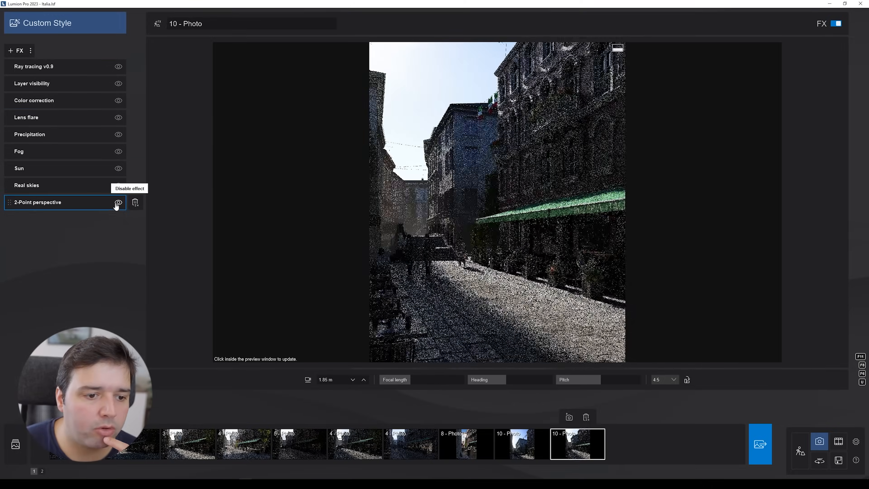
left_click(117, 203)
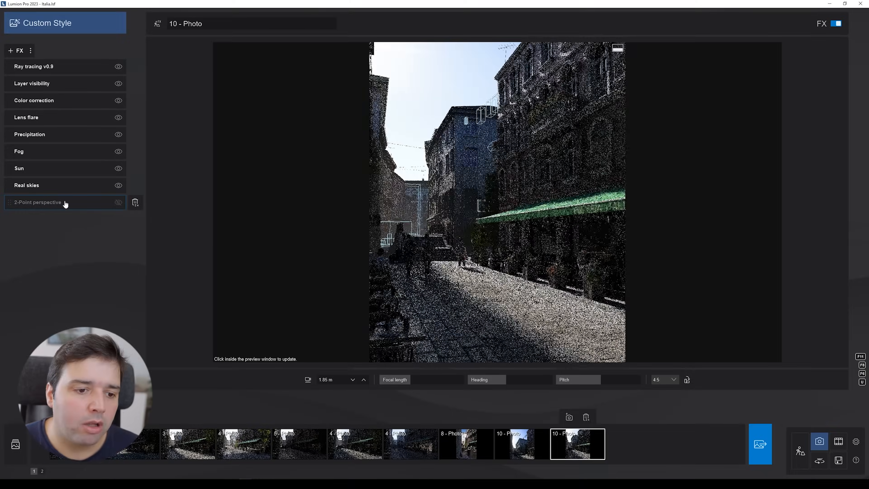
left_click(118, 202)
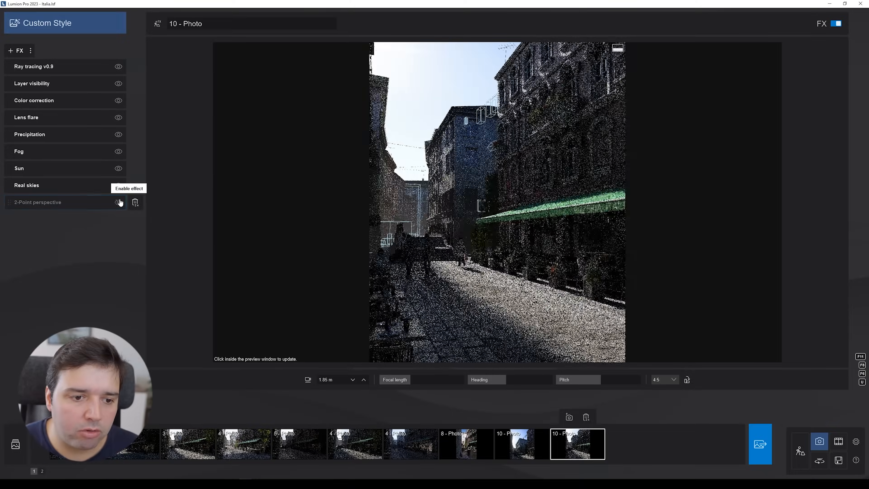
left_click(118, 202)
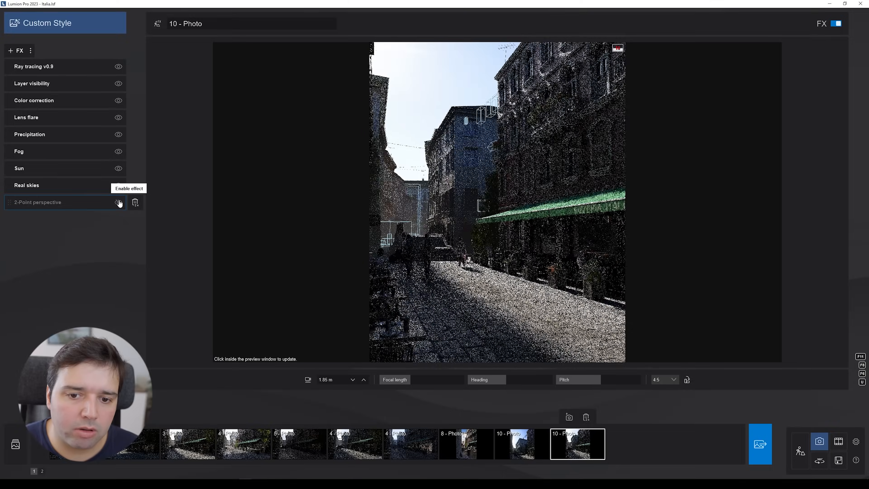
left_click(118, 202)
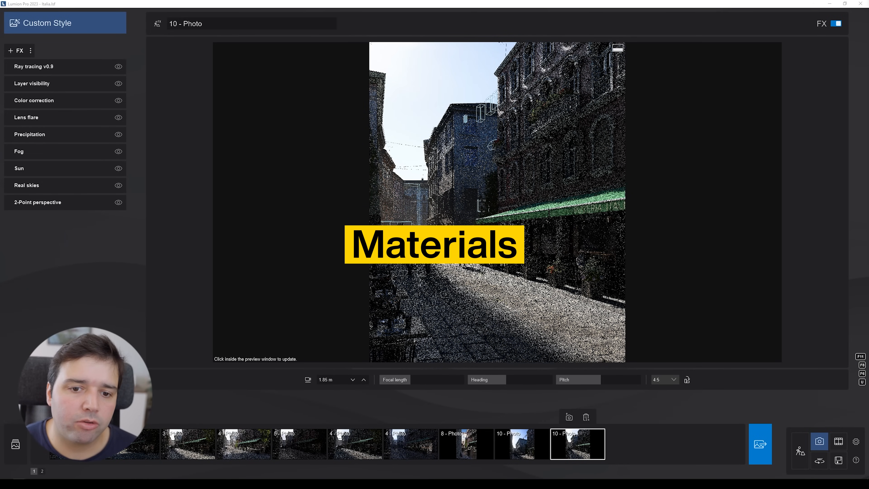
Step: Return to build mode and pick the Lime_AE38_010_building_F_facade surface for material editing
left_click(799, 452)
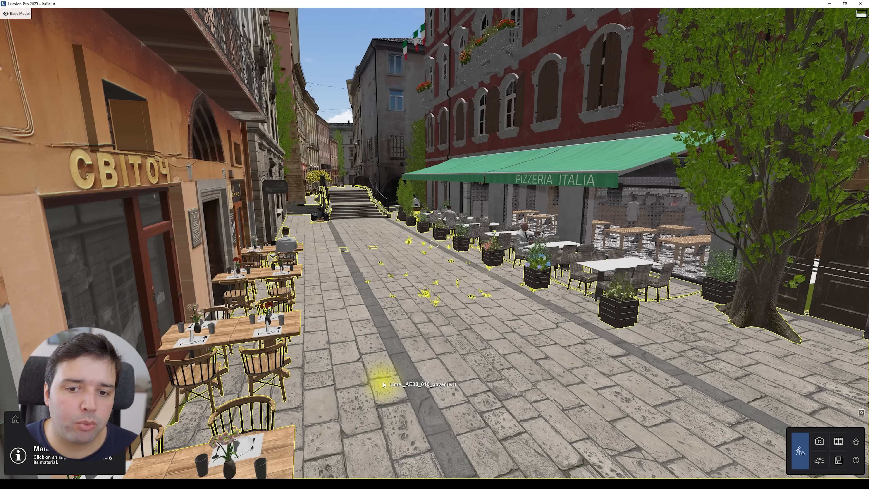
key("w")
right_click_drag(442, 332, 465, 258)
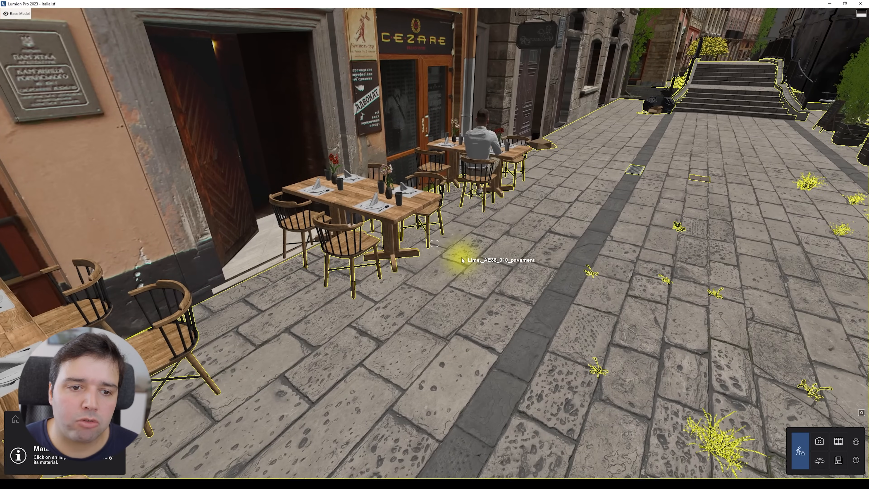
key("s")
right_click_drag(461, 259, 426, 203)
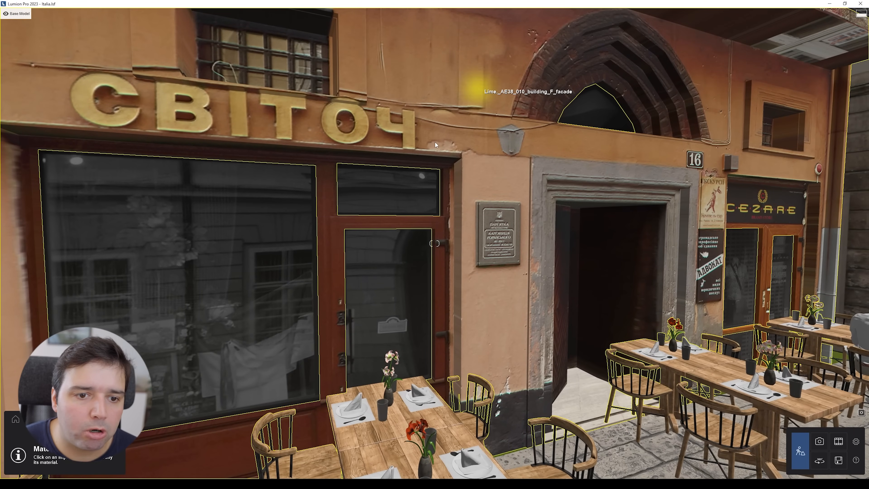
left_click(435, 142)
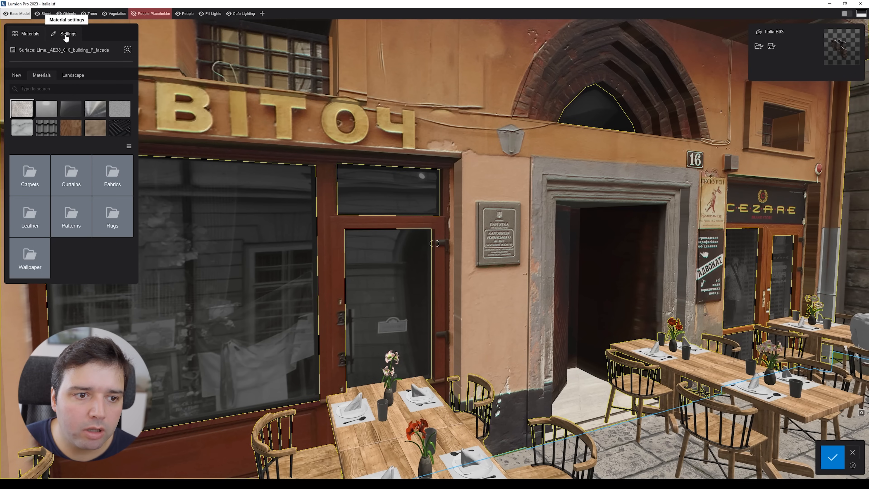
Step: Switch between the material library and the facade's material settings and inspect its texture map
left_click(430, 87)
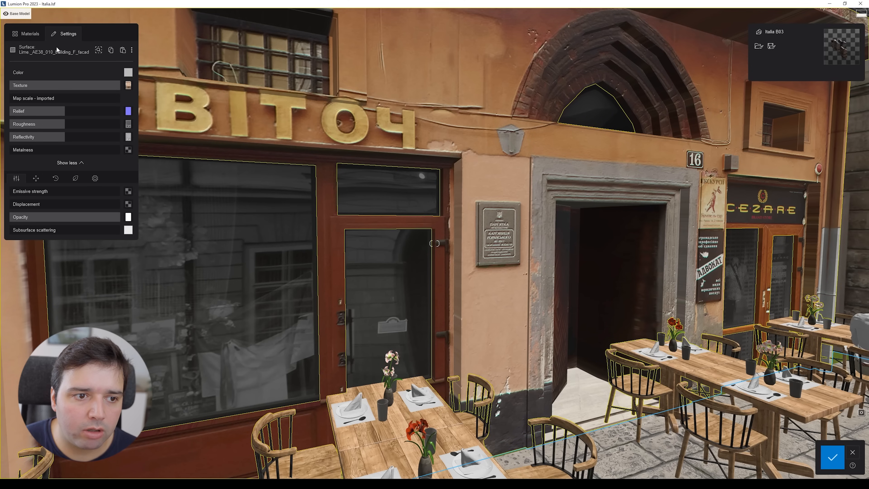
left_click(33, 34)
left_click(70, 35)
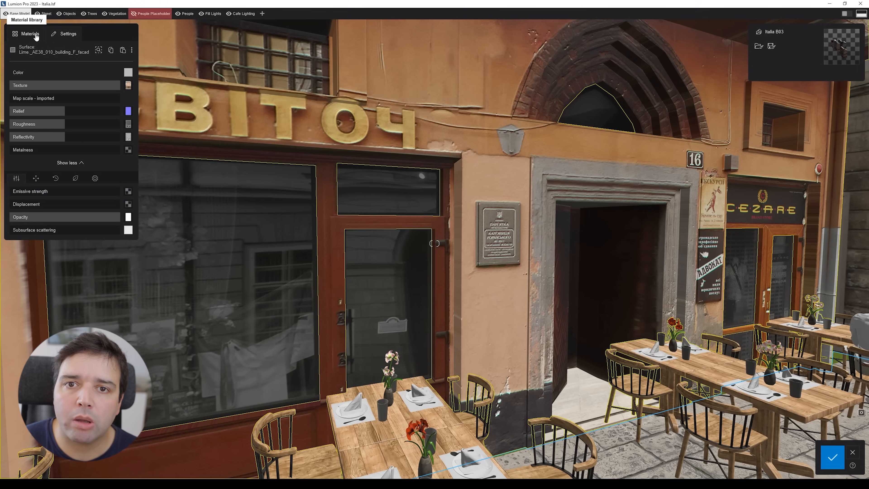
left_click(34, 34)
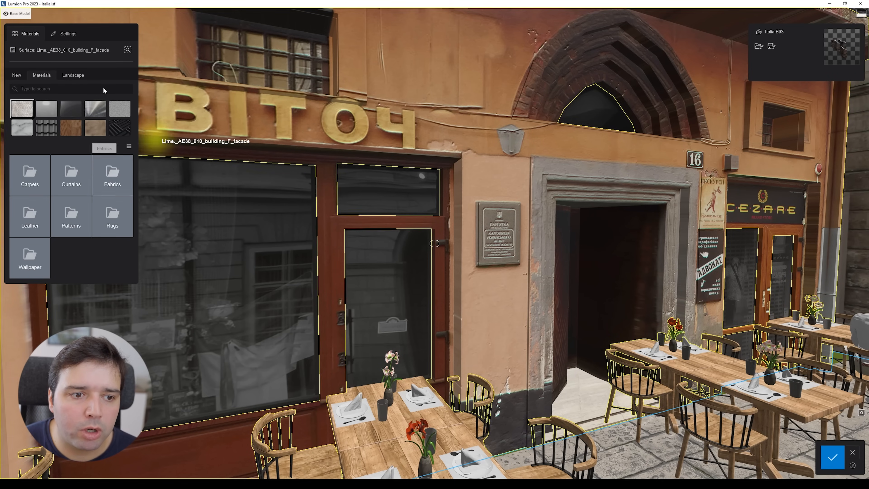
left_click(80, 33)
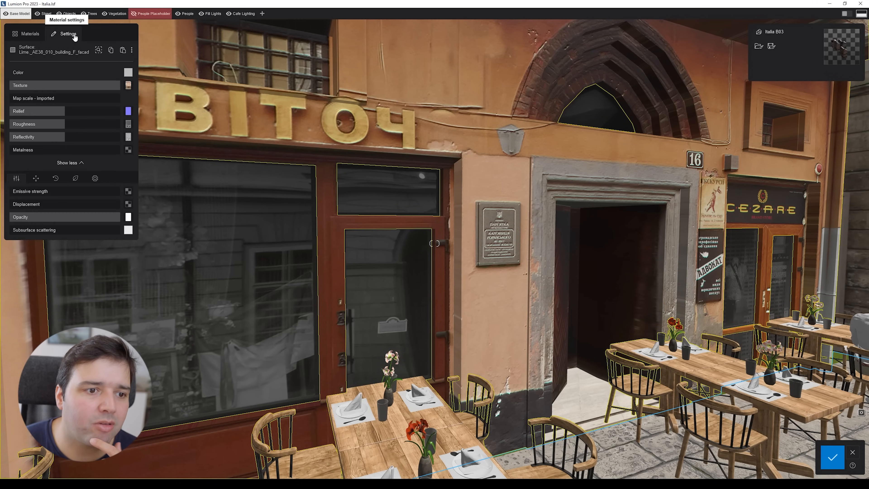
mouse_move(131, 88)
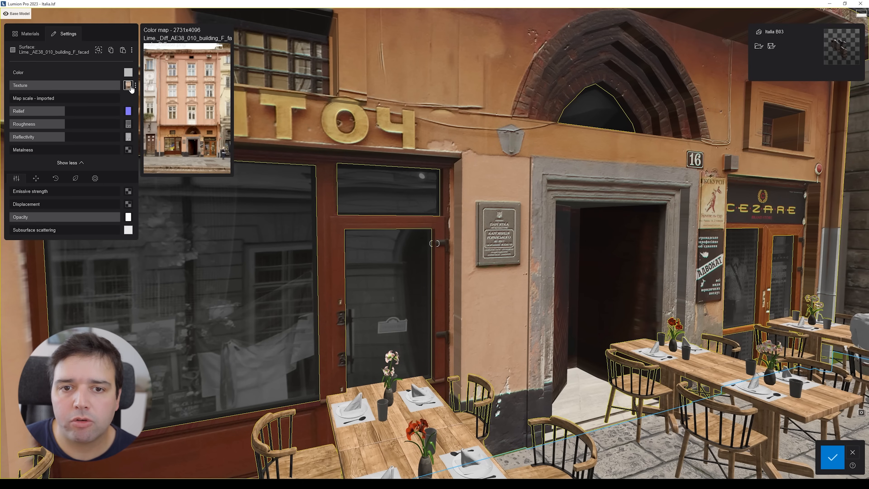
Step: Fly around the facade building to examine its imported material up close
right_click_drag(263, 94, 171, 94)
key("s")
right_click_drag(264, 137, 306, 181)
key("s")
right_click_drag(375, 170, 388, 133)
key("w")
key("a")
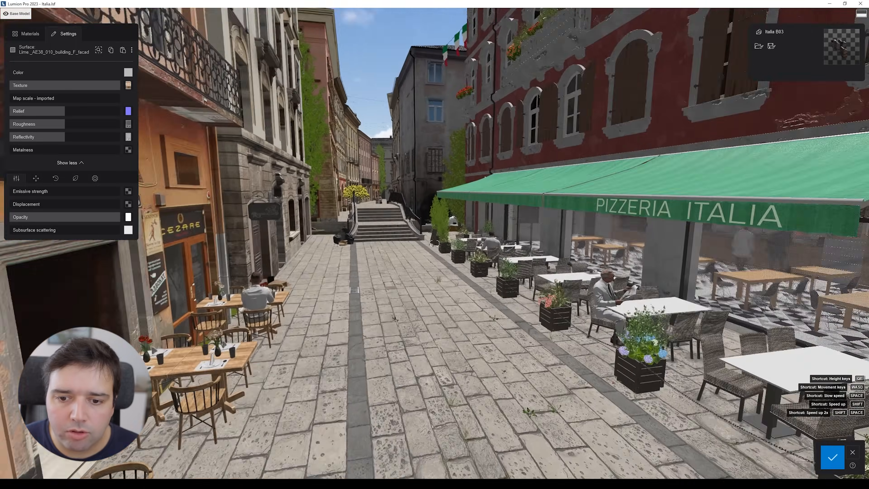
key("w")
key("e")
right_click_drag(343, 171, 415, 206)
key("w")
key("e")
key("a")
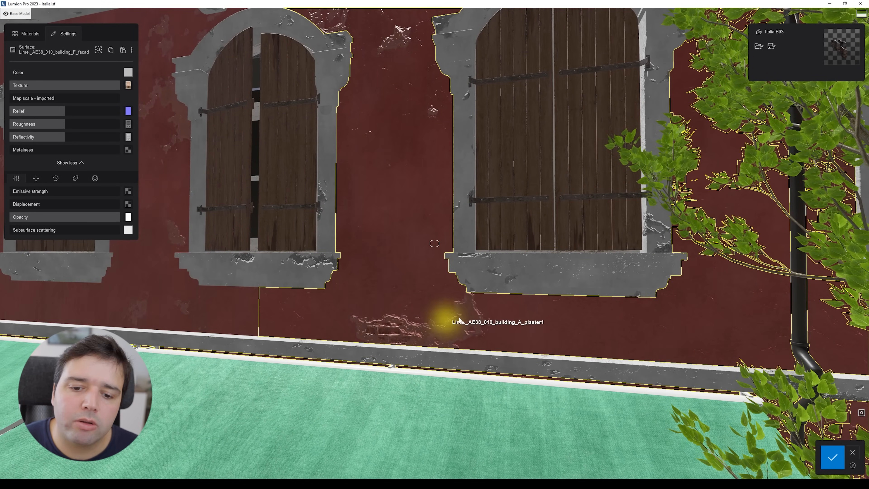
right_click_drag(446, 320, 446, 320)
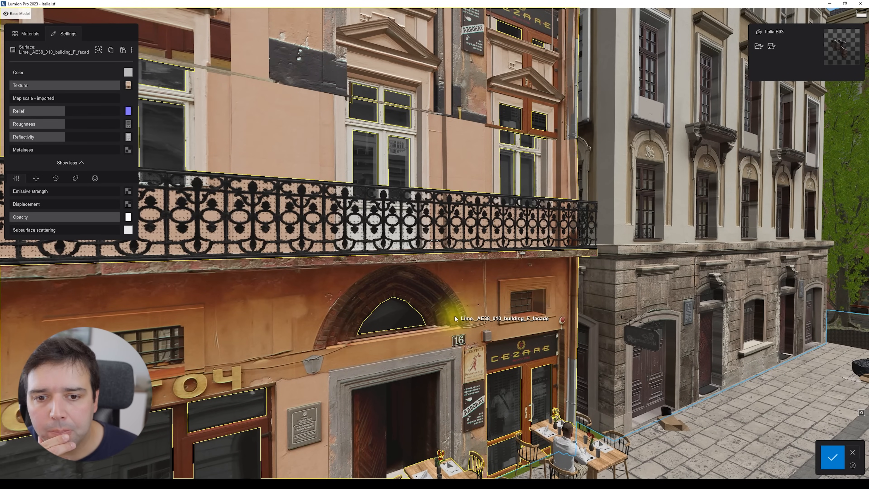
Step: Move back and view the shop front and balcony of the facade from several angles
mouse_move(455, 316)
right_mouse_down()
mouse_move(462, 304)
mouse_move(455, 304)
right_mouse_up()
key("s")
key("a")
key("w")
key("q")
right_click_drag(296, 179, 286, 172)
key("w")
key("d")
key("q")
mouse_move(128, 112)
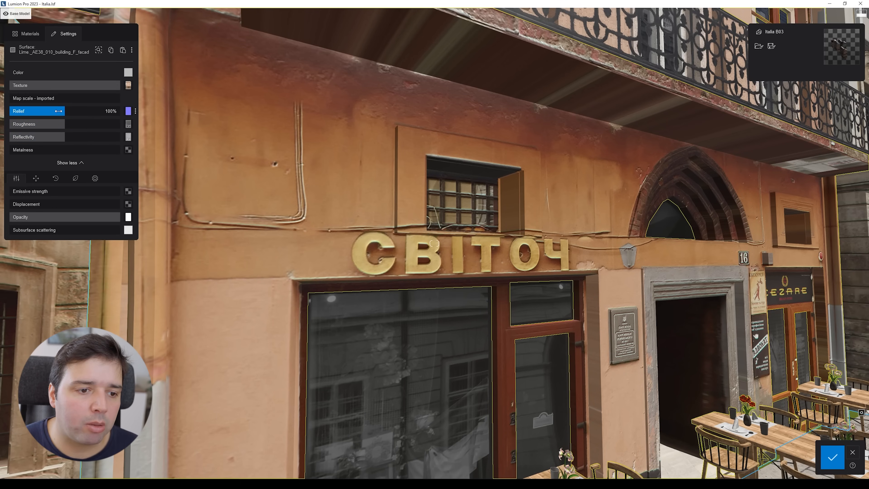
right_click_drag(205, 147, 229, 160)
mouse_move(59, 139)
left_mouse_down()
mouse_move(37, 140)
mouse_move(103, 140)
mouse_move(26, 146)
mouse_move(64, 143)
left_mouse_up()
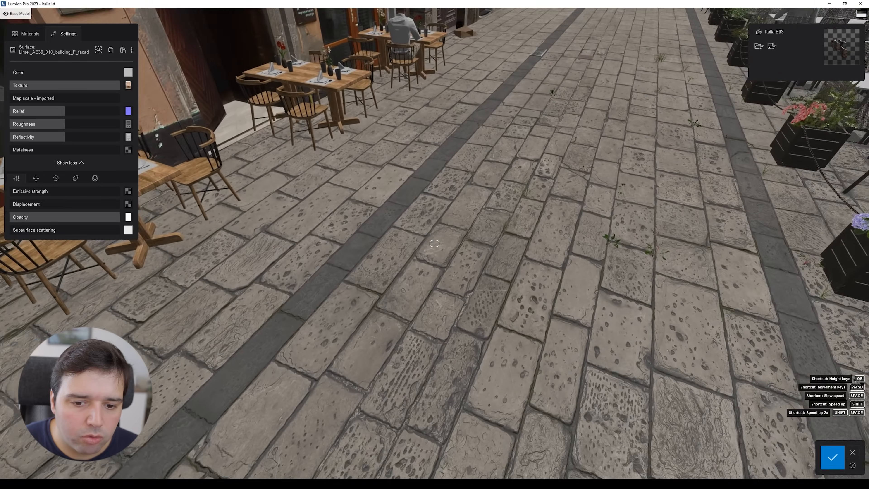
Step: Navigate down to the street and select the pavement surface for material editing
key("w")
right_click_drag(434, 245, 526, 257)
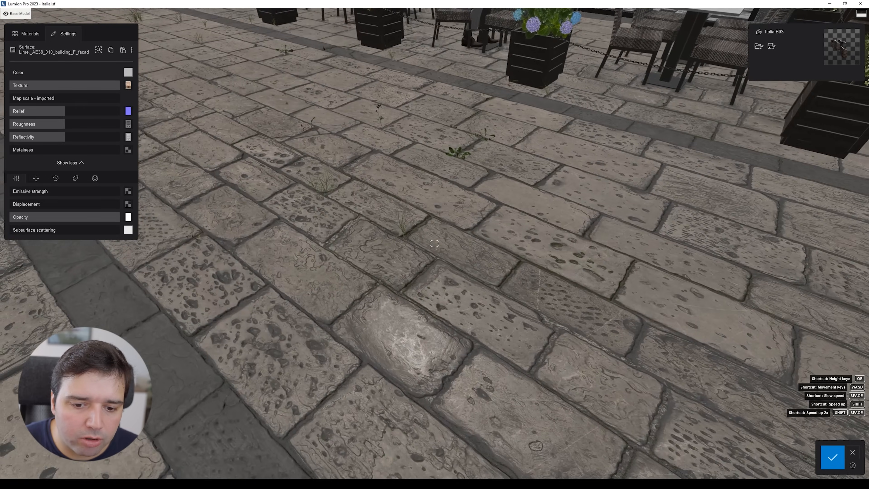
mouse_move(435, 243)
right_mouse_down()
mouse_move(433, 274)
mouse_move(442, 242)
right_mouse_up()
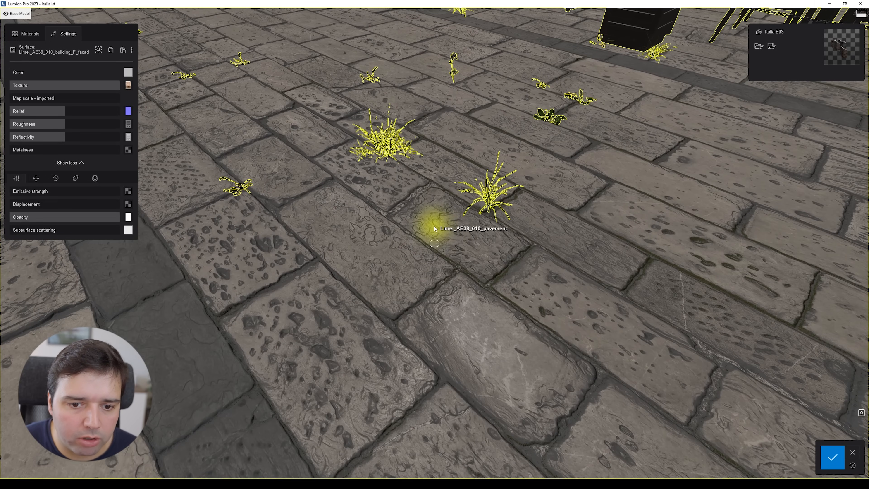
left_click(292, 146)
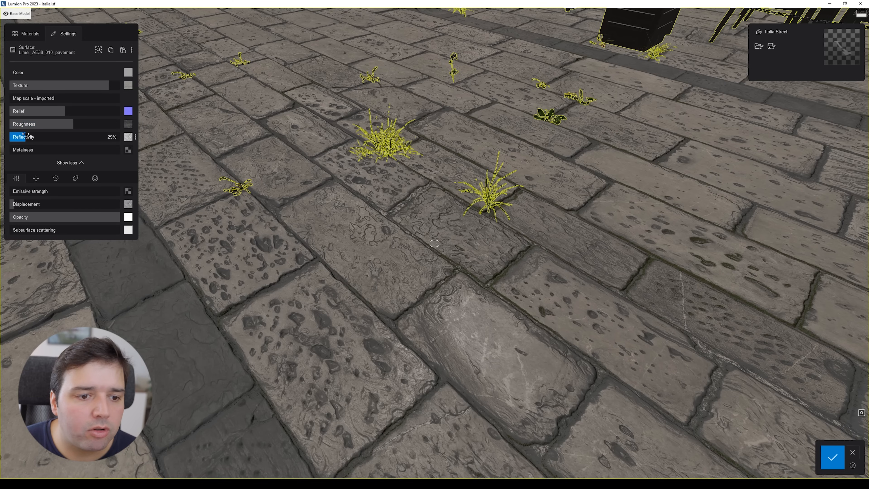
Step: Try raising the pavement's reflectivity to 112% and set it back to 29%
left_click_drag(31, 136, 72, 137)
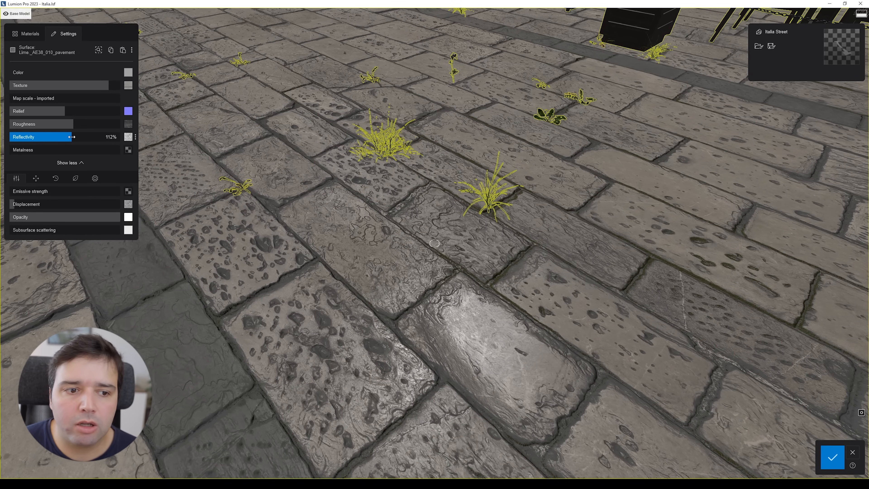
left_click_drag(72, 136, 26, 140)
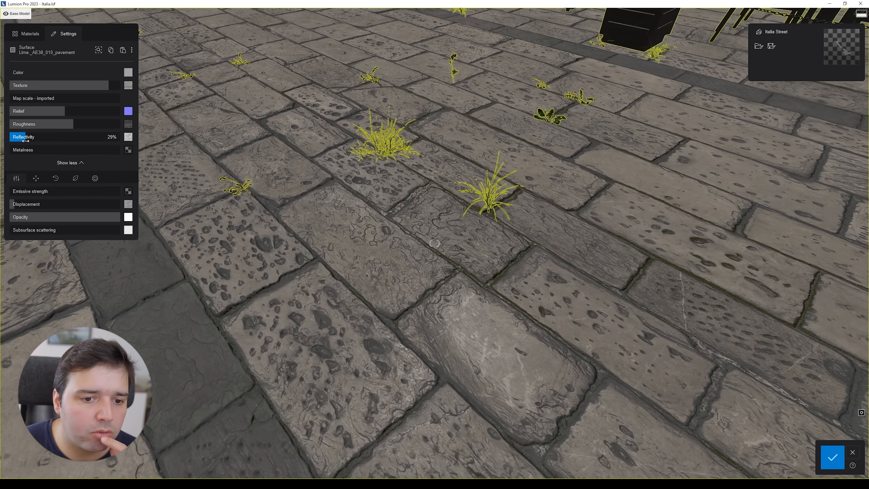
Step: Adjust the pavement's texture strength up to 100% and back down while viewing its colour map
right_click_drag(303, 197, 240, 115)
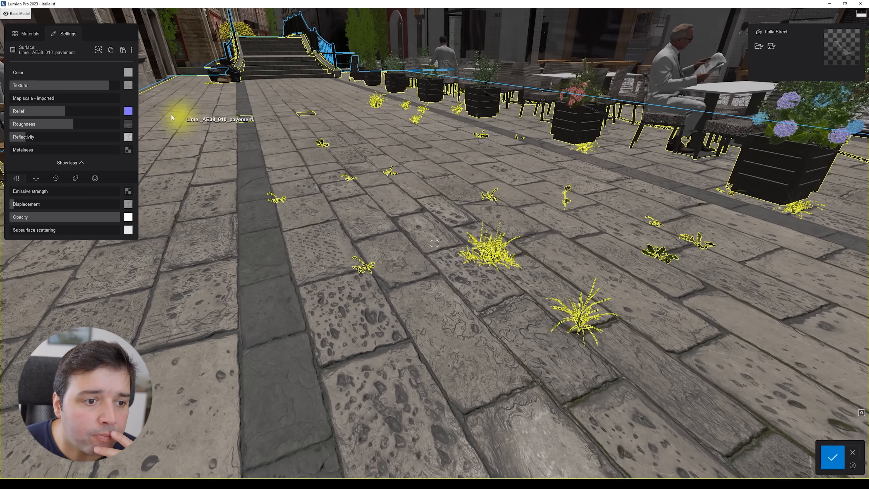
mouse_move(127, 90)
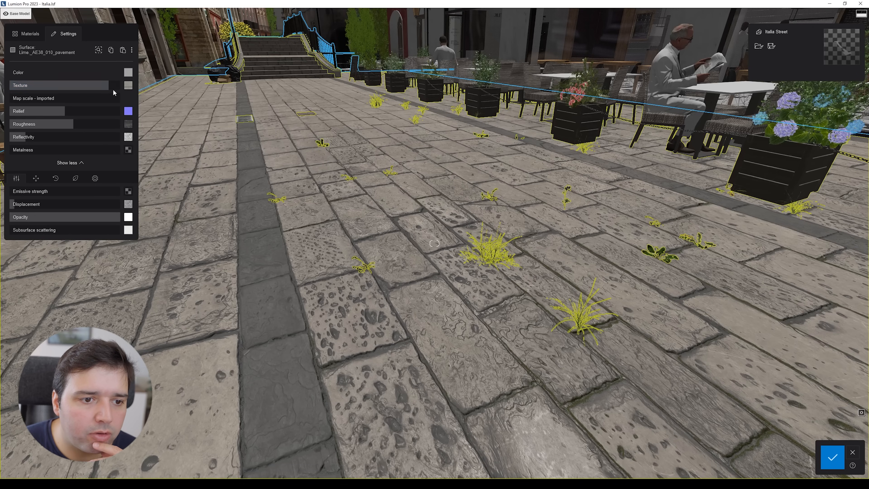
left_click_drag(110, 88, 132, 92)
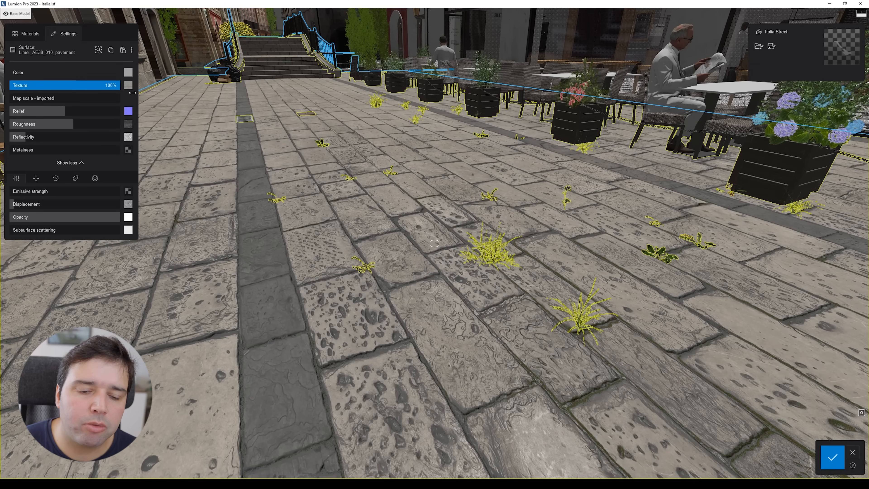
mouse_move(128, 89)
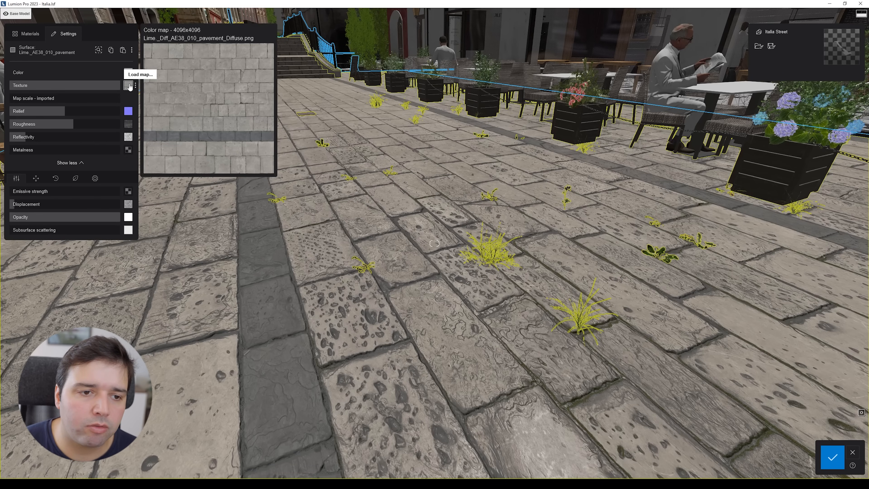
left_click_drag(112, 85, 65, 91)
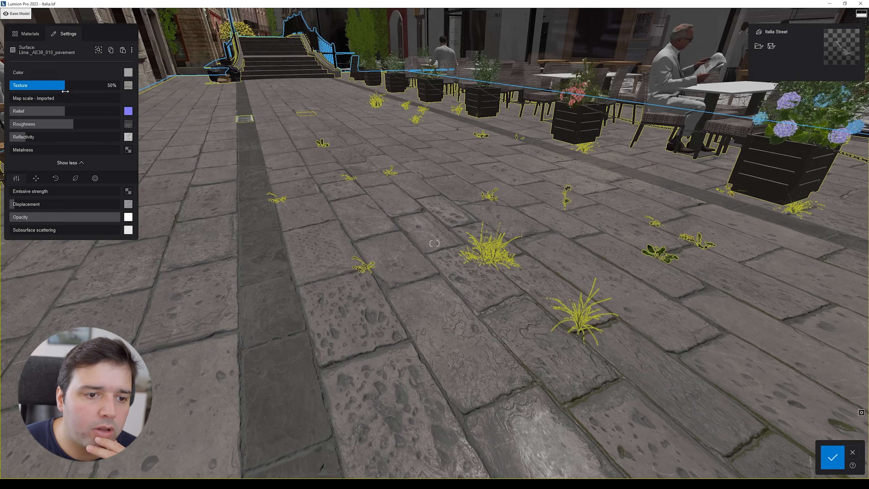
Step: Try tinting the pavement red with texture at 0%, then reset the colour to white
left_click(128, 73)
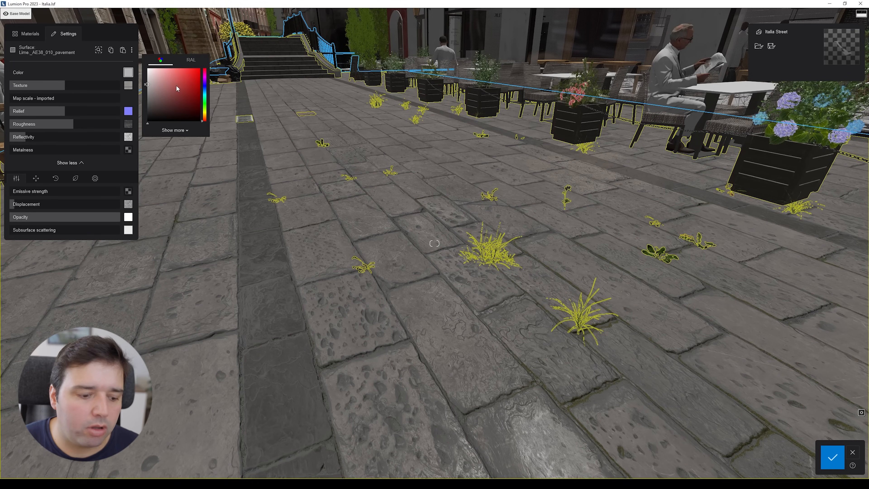
left_click_drag(176, 84, 199, 68)
right_click_drag(393, 240, 386, 276)
key("s")
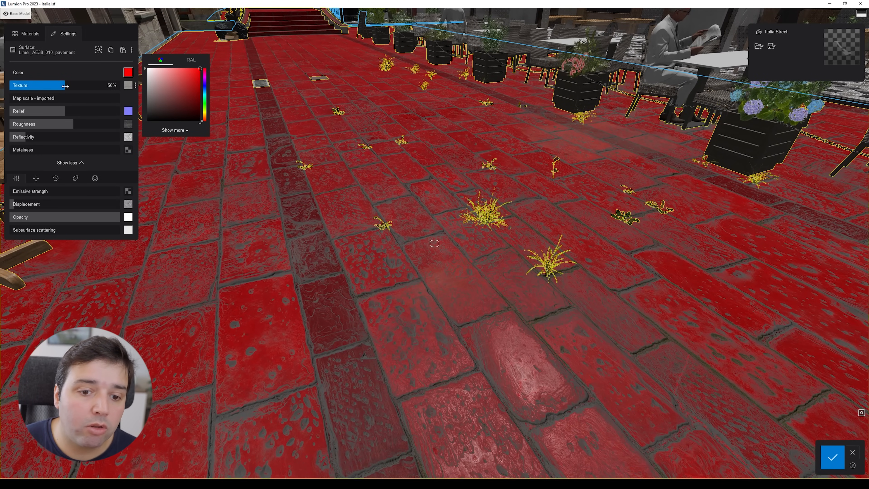
left_click_drag(64, 86, 1, 89)
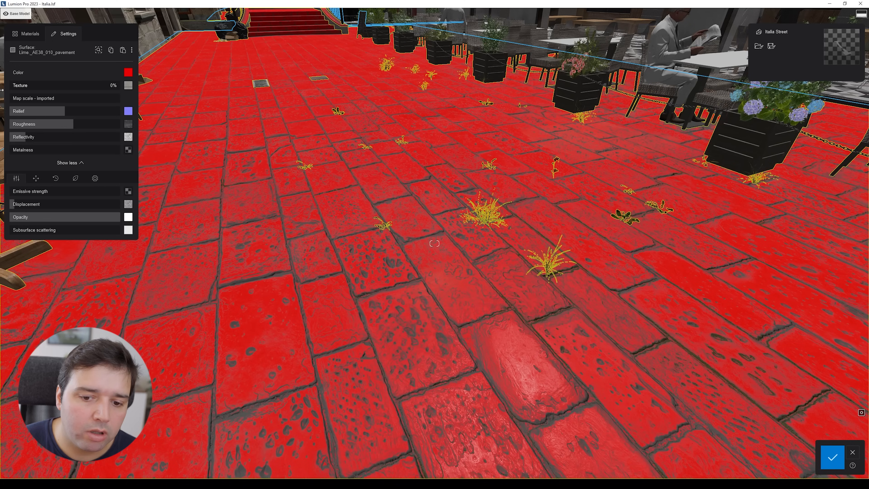
mouse_move(194, 237)
right_mouse_down()
mouse_move(195, 275)
mouse_move(194, 239)
right_mouse_up()
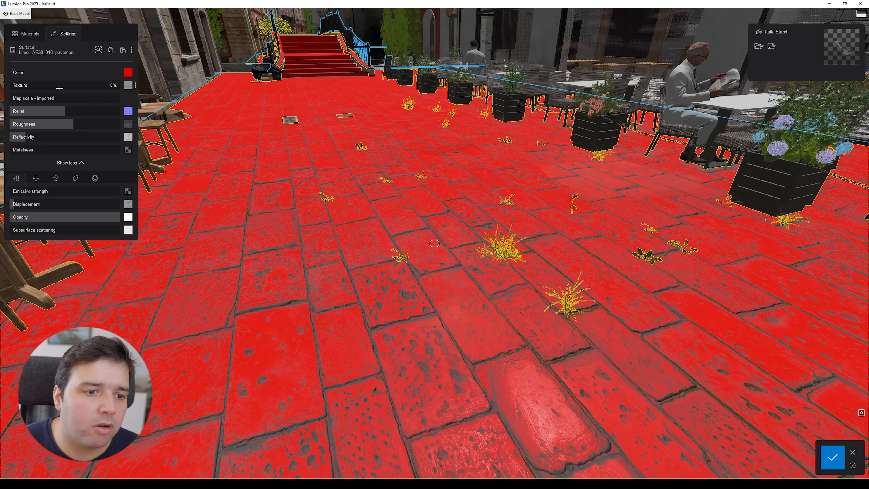
left_click(128, 72)
left_click_drag(168, 85, 146, 84)
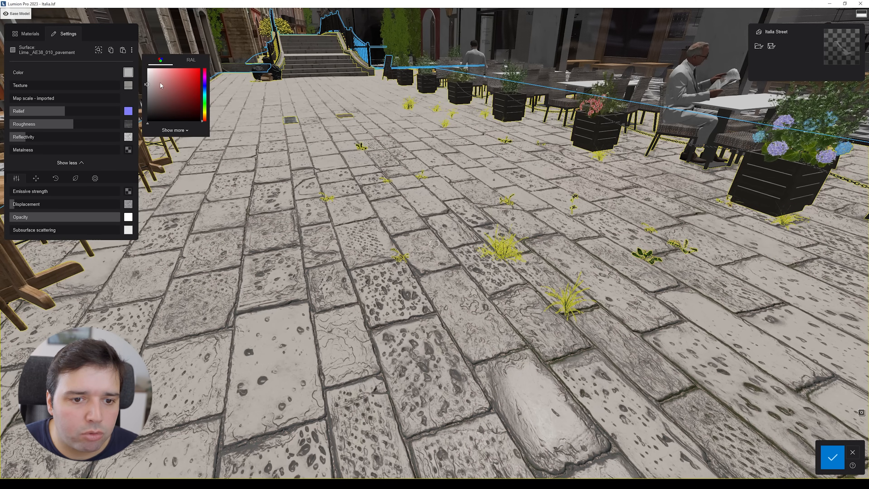
left_click(105, 83)
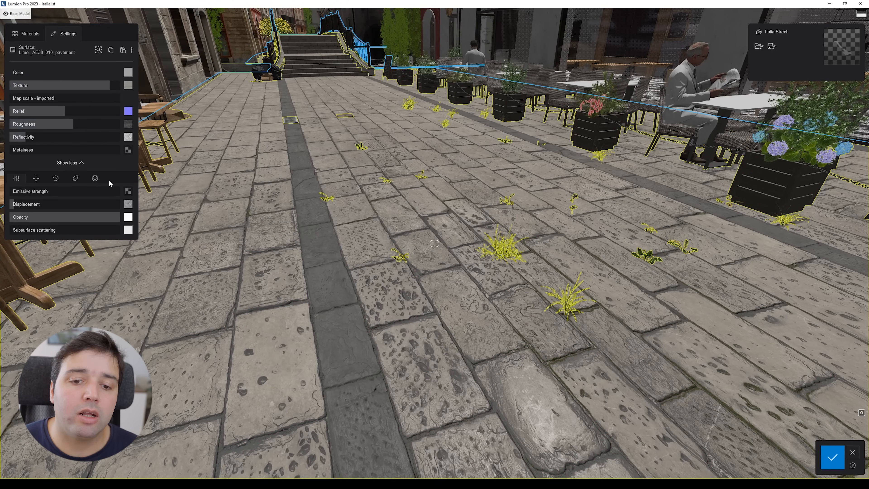
Step: Open the advanced material settings and select the wooden interior chair surface
left_click(96, 179)
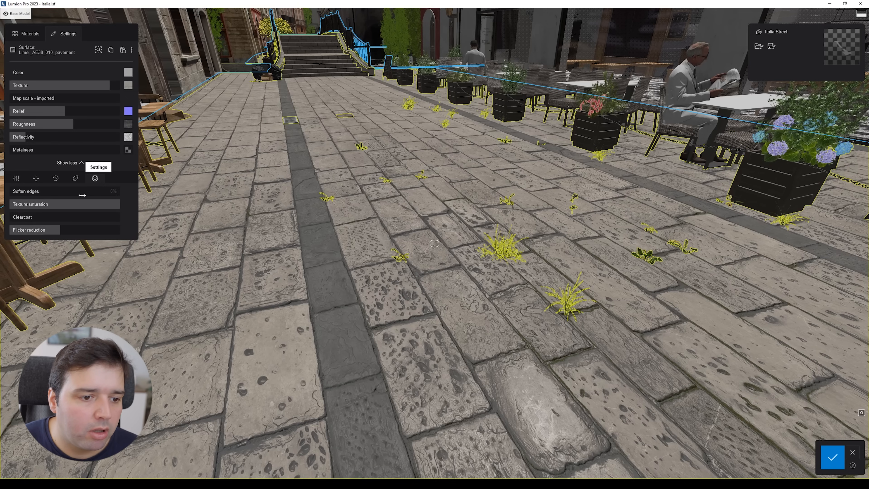
mouse_move(113, 204)
left_mouse_down()
mouse_move(9, 204)
mouse_move(122, 204)
left_mouse_up()
right_click_drag(395, 300, 313, 349)
key("a")
left_click(313, 348)
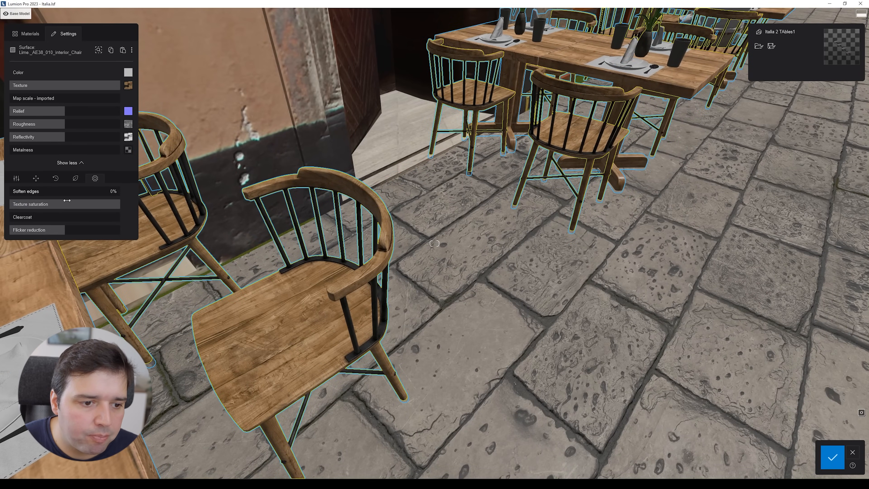
Step: Try setting the chair's texture saturation to 0% and restore it
left_click_drag(112, 204, 2, 220)
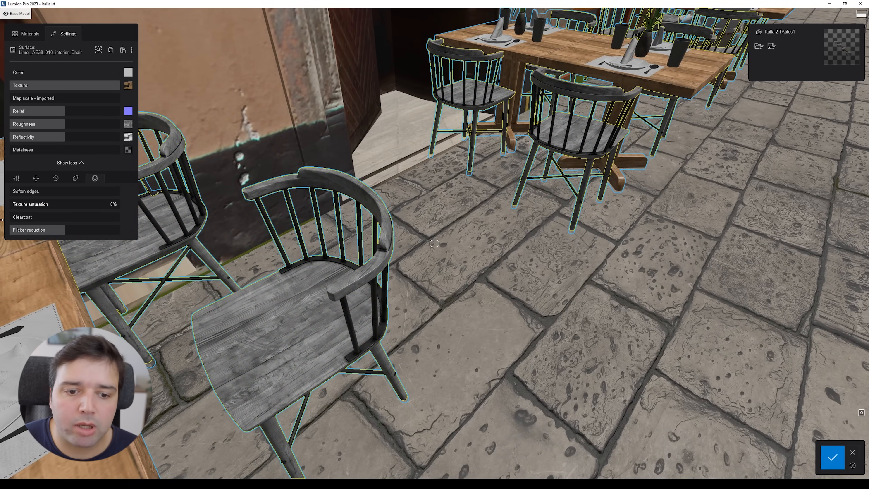
left_click_drag(14, 215, 128, 220)
Step: Select the pavement surface again and open its weathering settings
key("s")
right_click_drag(201, 220, 479, 233)
left_click(317, 250)
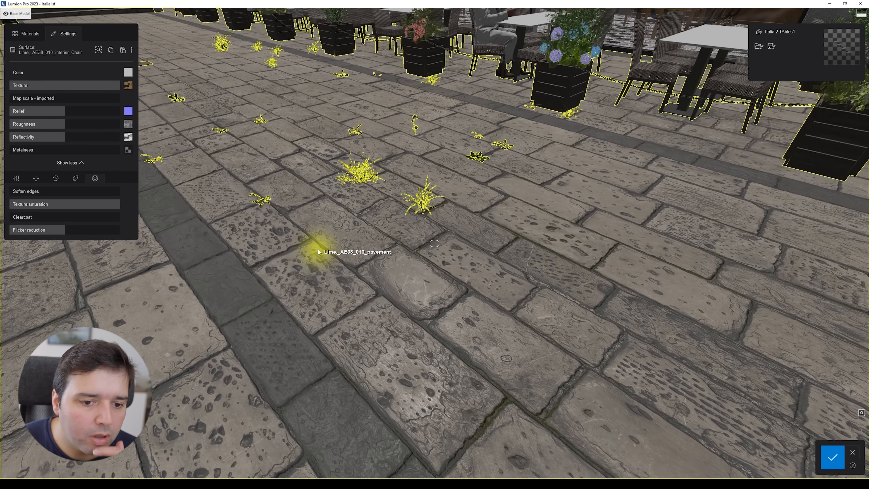
left_click(57, 180)
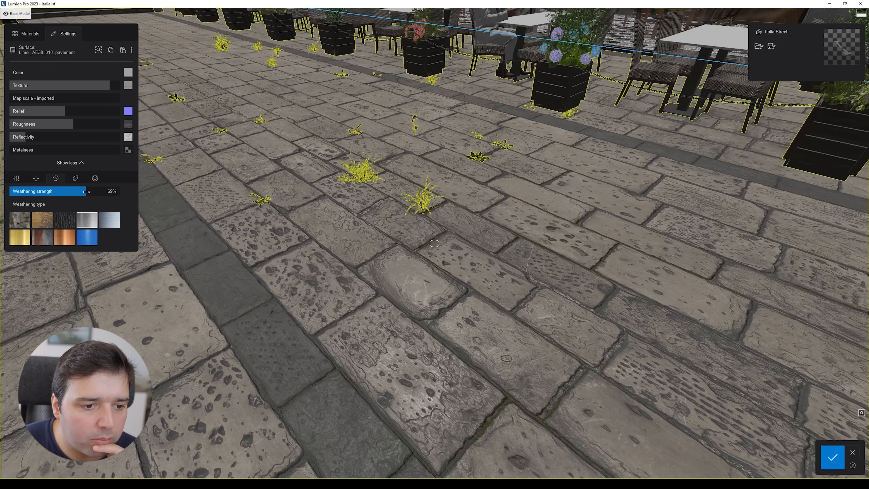
Step: Return to the main pavement settings and set its displacement to 100%
right_click_drag(384, 271, 351, 295)
key("w")
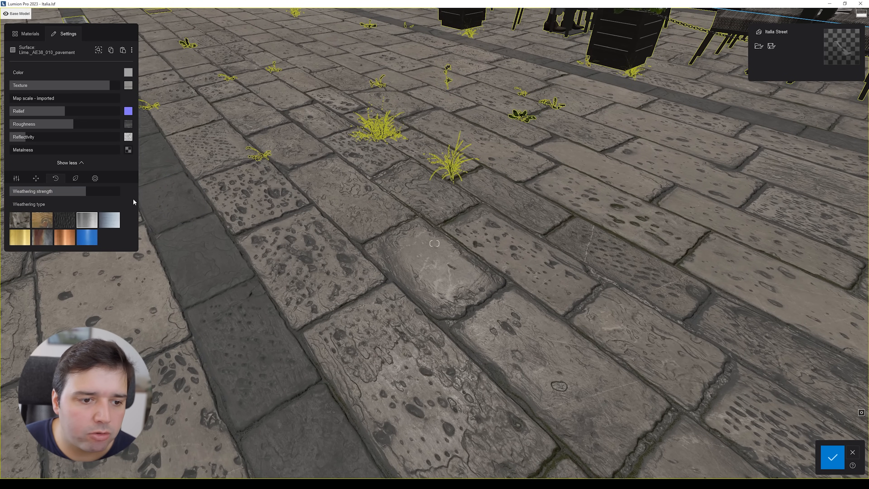
left_click(95, 178)
mouse_move(128, 205)
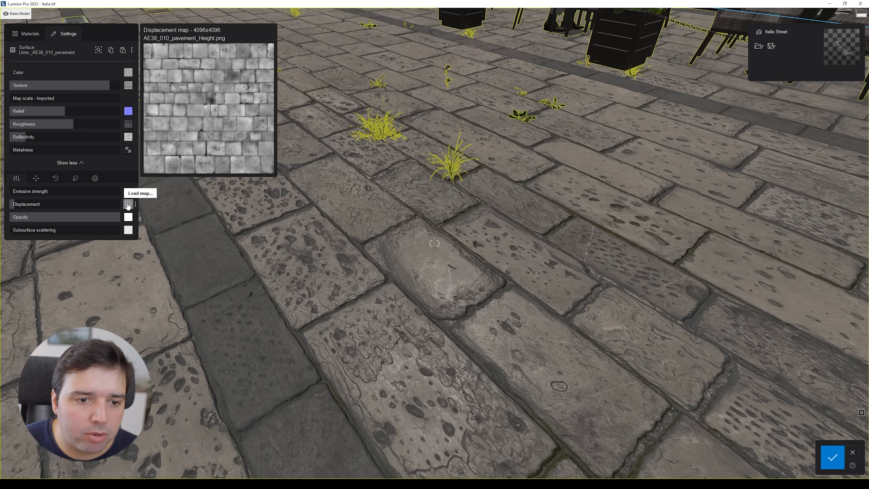
left_click_drag(12, 204, 230, 199)
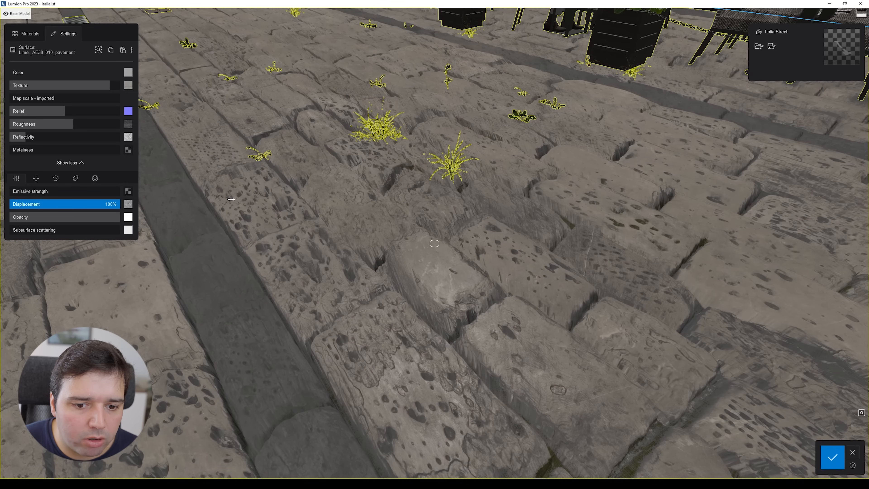
Step: Lower the pavement's displacement to about 17% and fine-tune it while checking the street
key("d")
right_click_drag(231, 199, 332, 336)
key("a")
key("a")
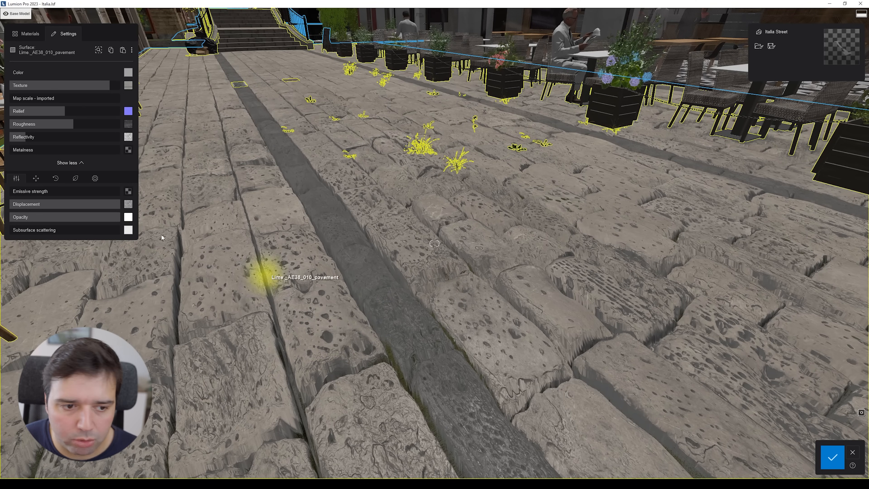
left_click_drag(111, 204, 29, 203)
right_click_drag(526, 284, 413, 330)
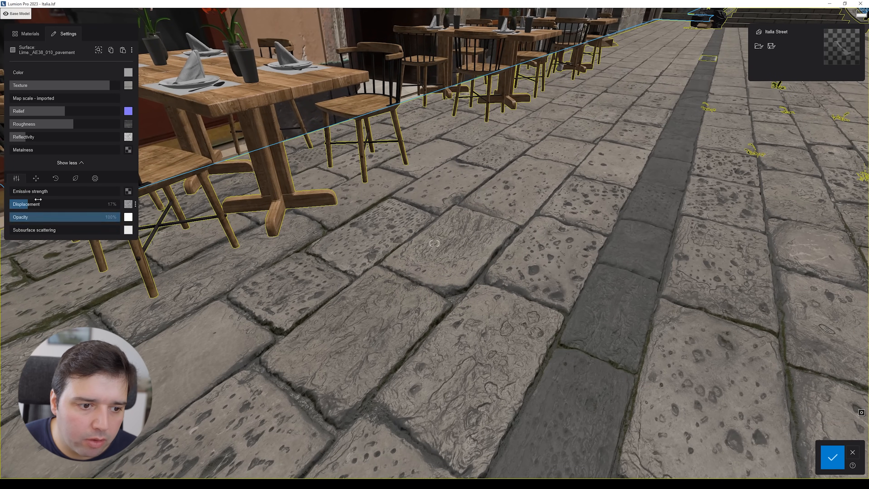
left_click_drag(22, 204, 35, 207)
right_click_drag(274, 222, 363, 195)
key("s")
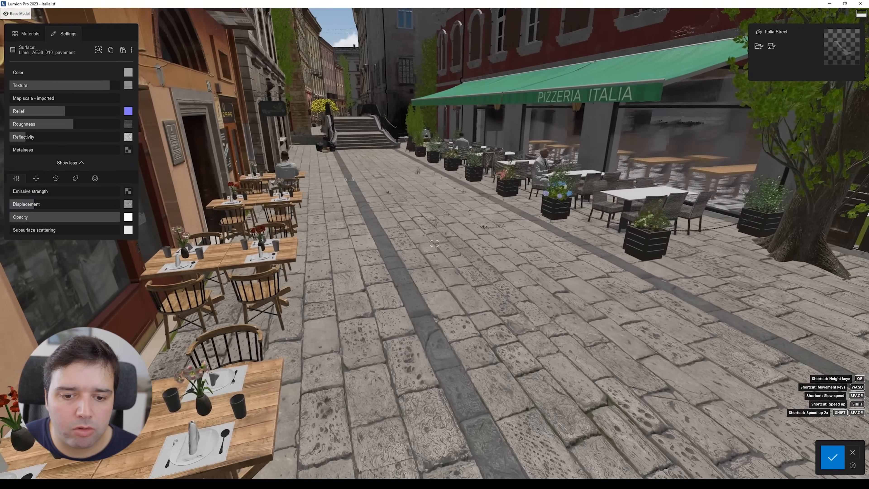
right_click_drag(298, 202, 311, 207)
left_click_drag(34, 204, 31, 205)
Step: Navigate to the pizzeria and select the green awning cloth surface
right_click_drag(239, 212, 550, 184)
key("w")
key("q")
key("s")
left_click(473, 216)
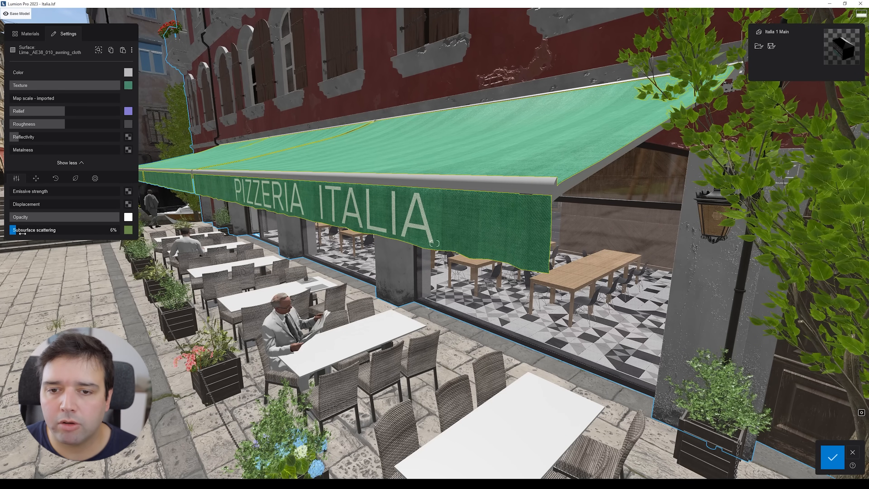
Step: Inspect the awning's roughness map and view the awning and building from farther back
mouse_move(129, 87)
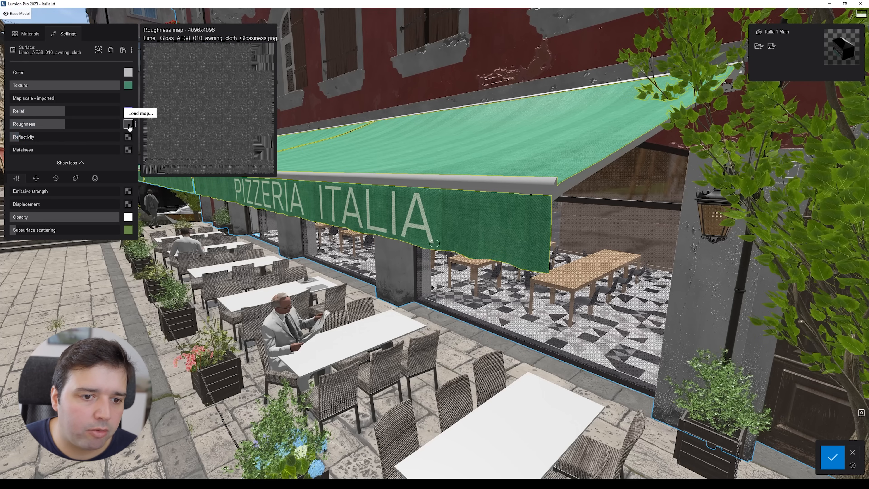
key("w")
key("d")
right_click_drag(233, 151, 300, 193)
key("e")
key("q")
key("s")
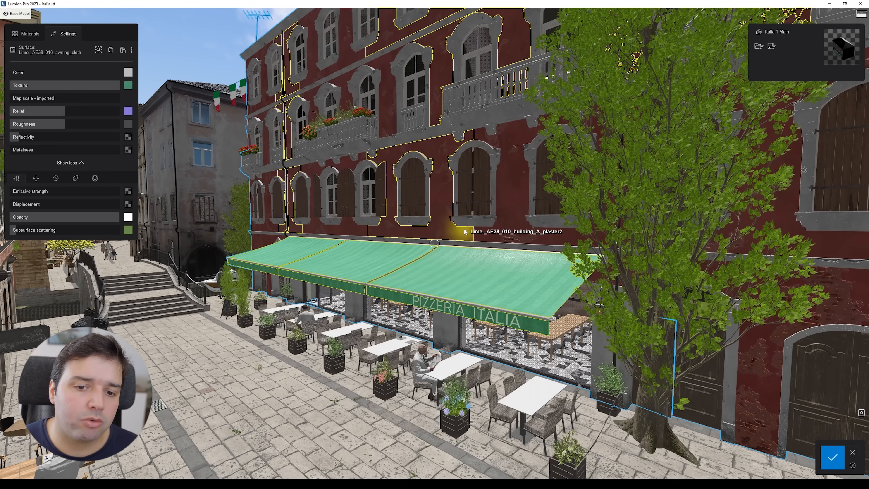
key("w")
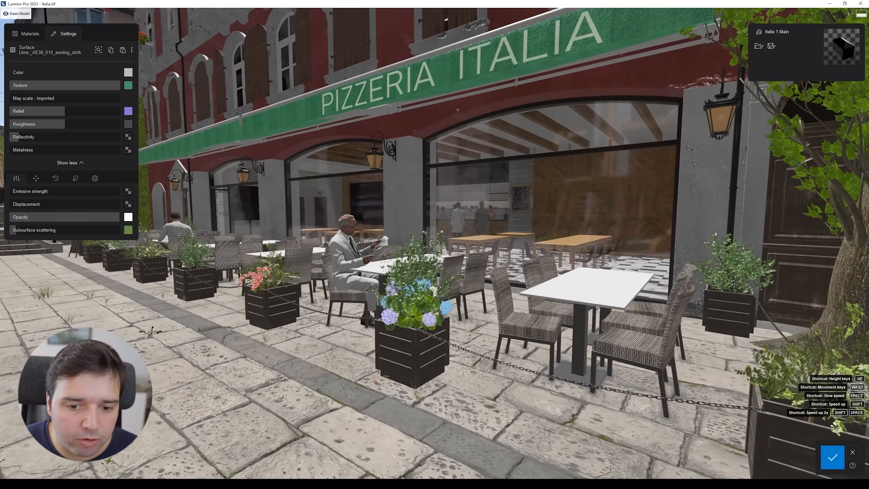
Step: Select the planter bush leaf material on the pizzeria terrace and move in for a closer look
right_click_drag(390, 322, 393, 346)
key("d")
left_click(393, 346)
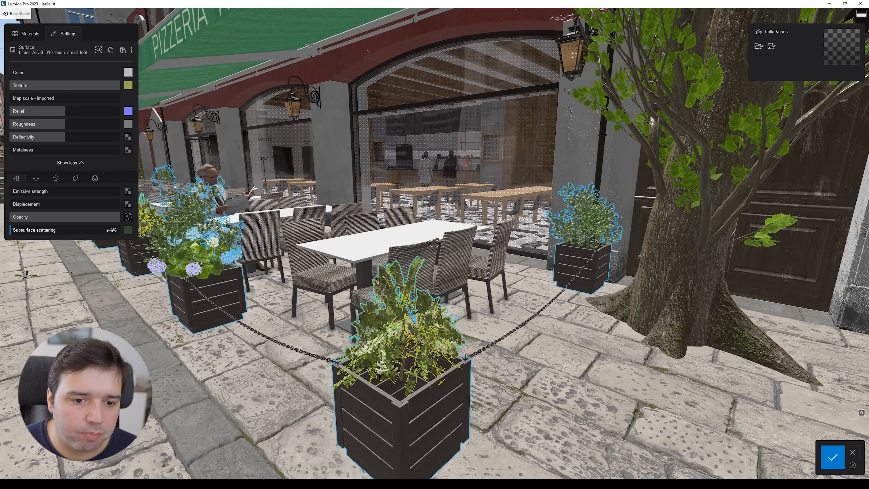
key("a")
right_click_drag(232, 232, 247, 228)
key("w")
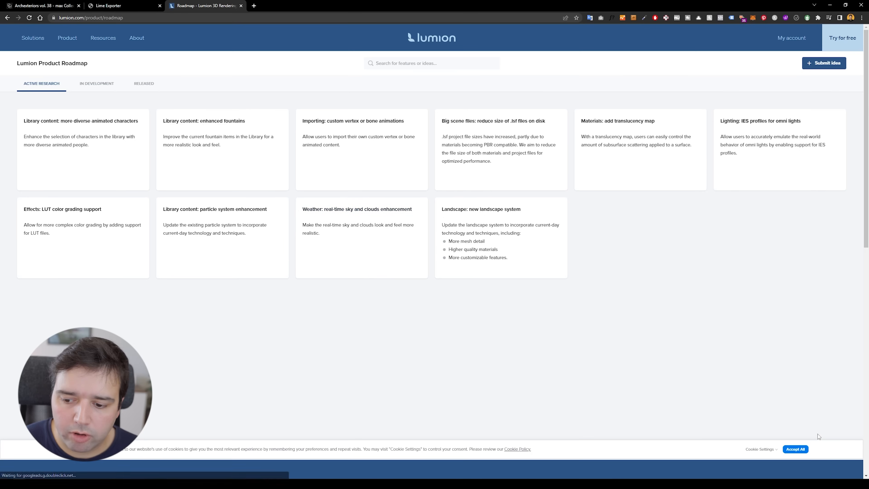
Step: Switch to the browser and read the in-development ray tracing subsurface scattering entry on the Lumion product roadmap
left_click(796, 452)
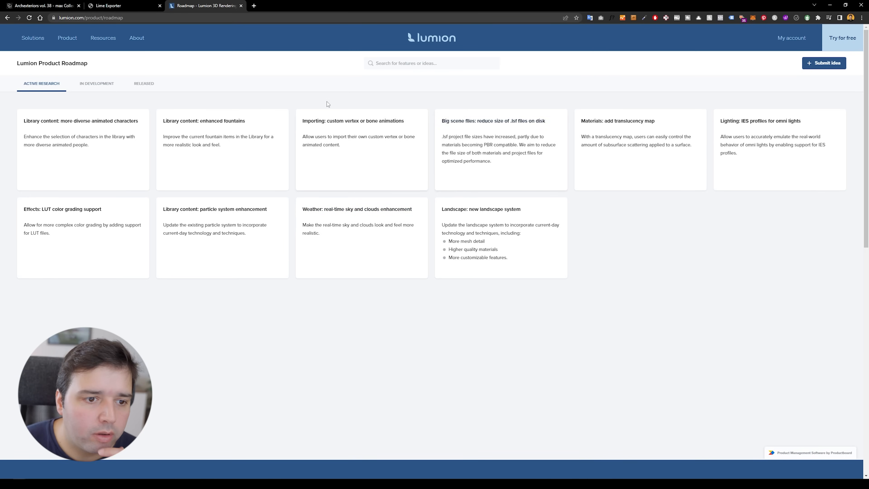
left_click(82, 83)
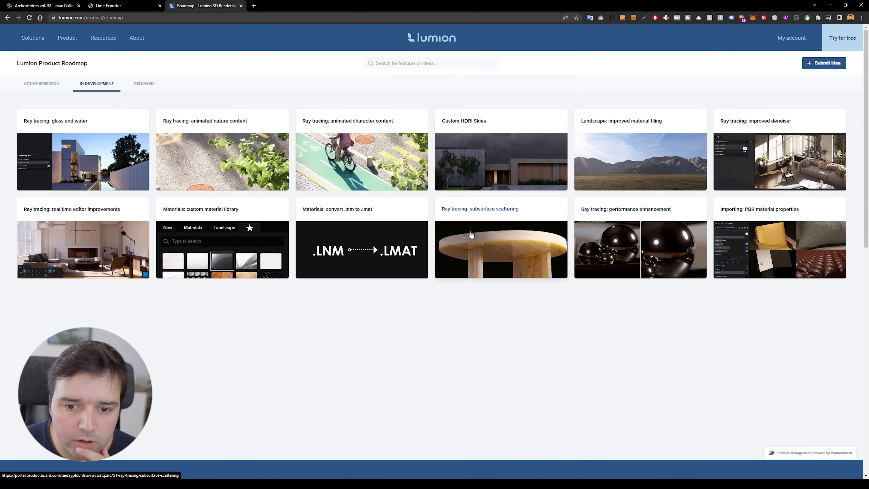
left_click(505, 227)
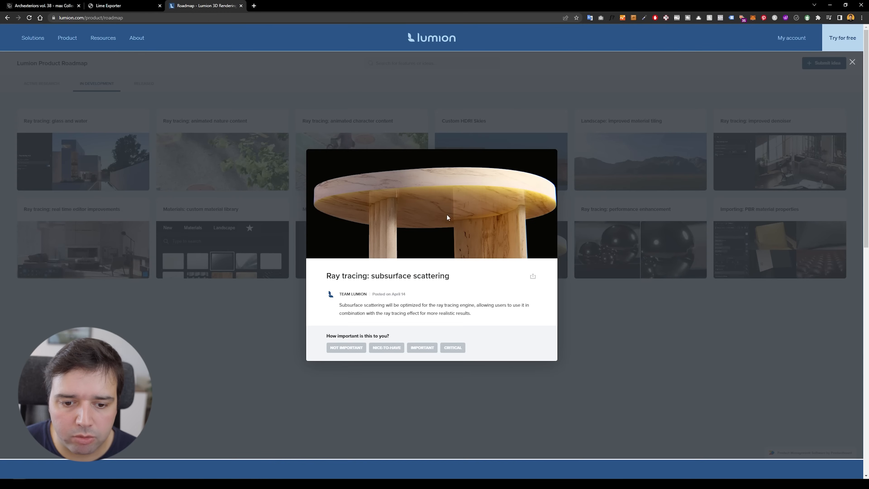
left_click_drag(340, 303, 508, 311)
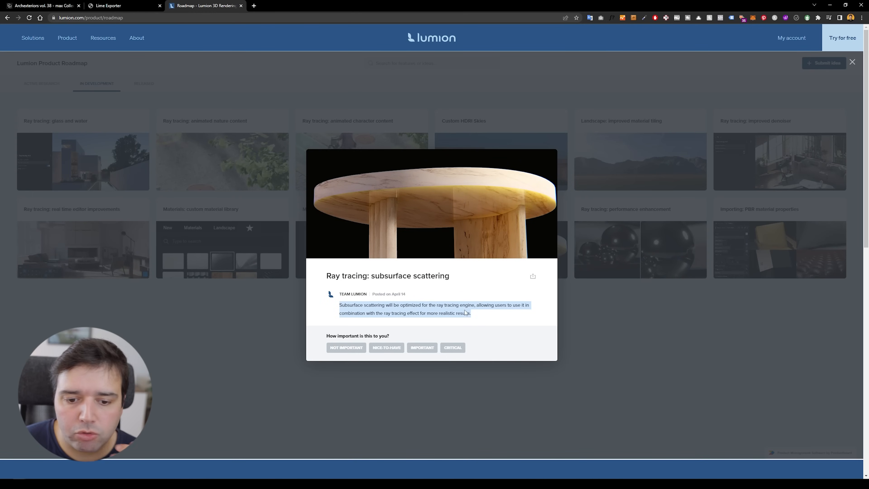
left_click(446, 313)
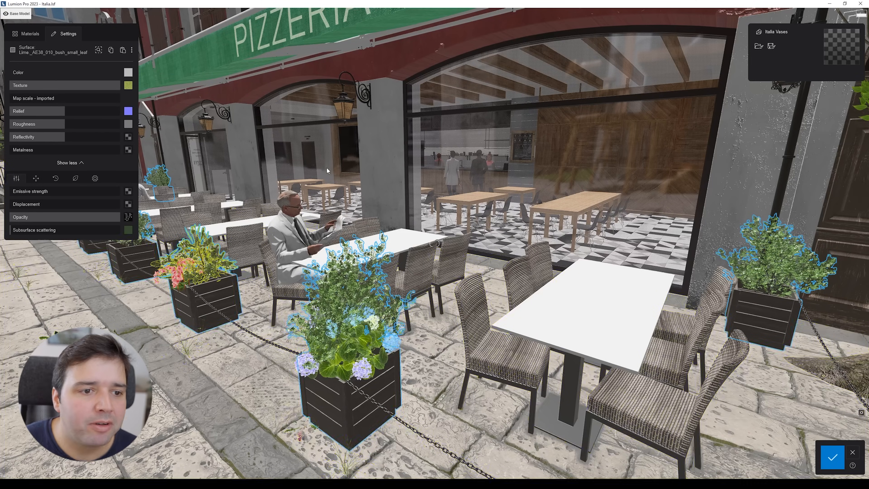
Step: Select the facade plane and the pizzeria window glass surfaces to inspect their materials
key("w")
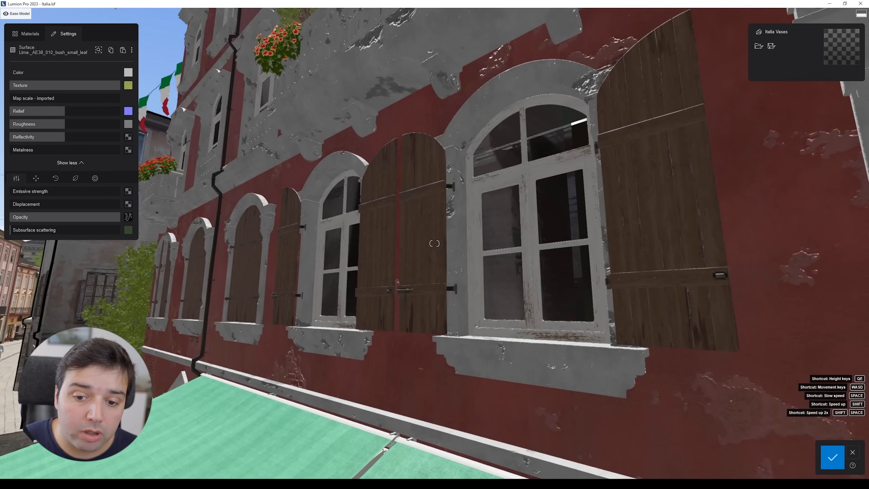
key("w")
right_click_drag(485, 151, 504, 170)
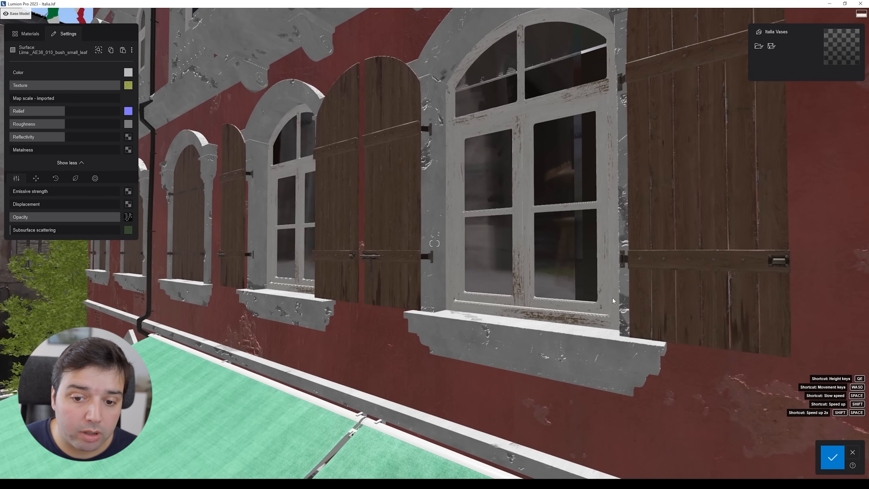
left_click(505, 171)
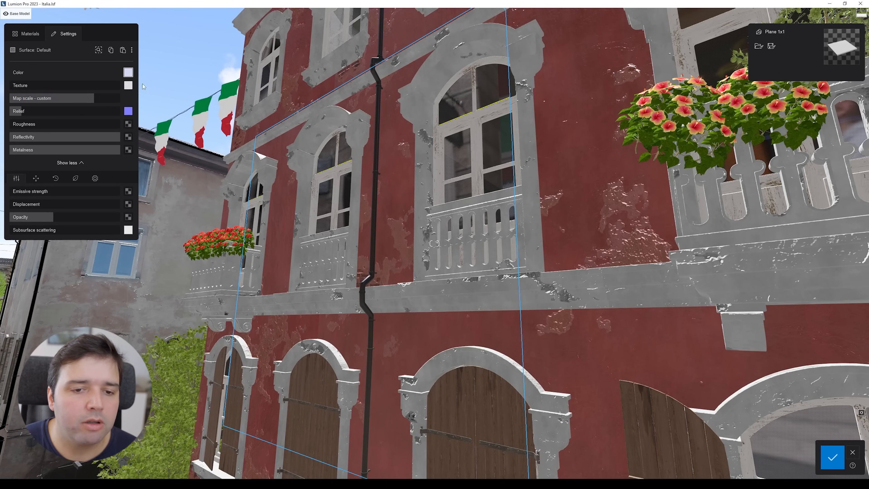
right_click_drag(295, 120, 383, 126)
key("s")
key("s")
key("e")
key("s")
key("q")
key("a")
key("s")
key("w")
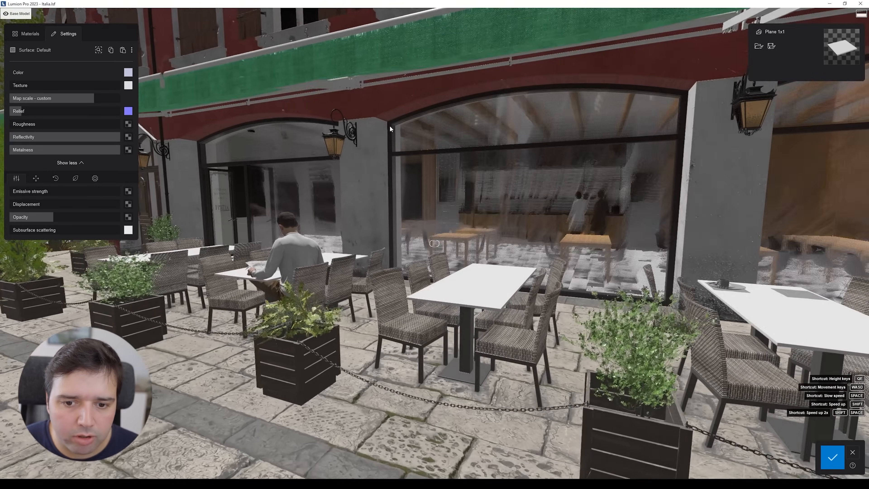
left_click(477, 193)
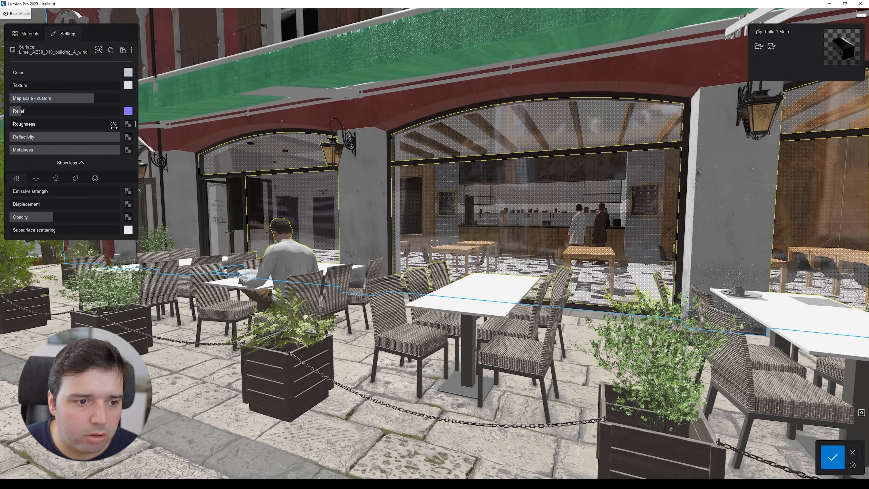
key("d")
right_click_drag(512, 188, 386, 188)
key("a")
key("s")
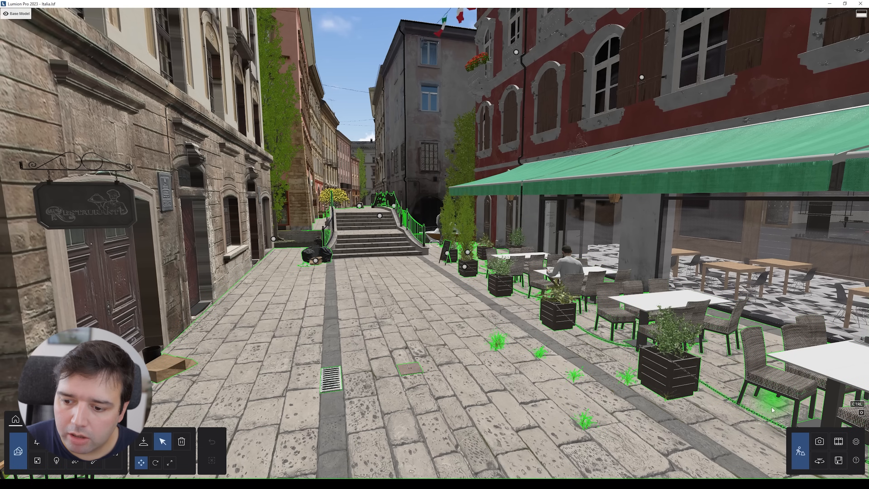
Step: Open the Real skies effect of photo 10 and browse the clear sky presets
left_click(819, 441)
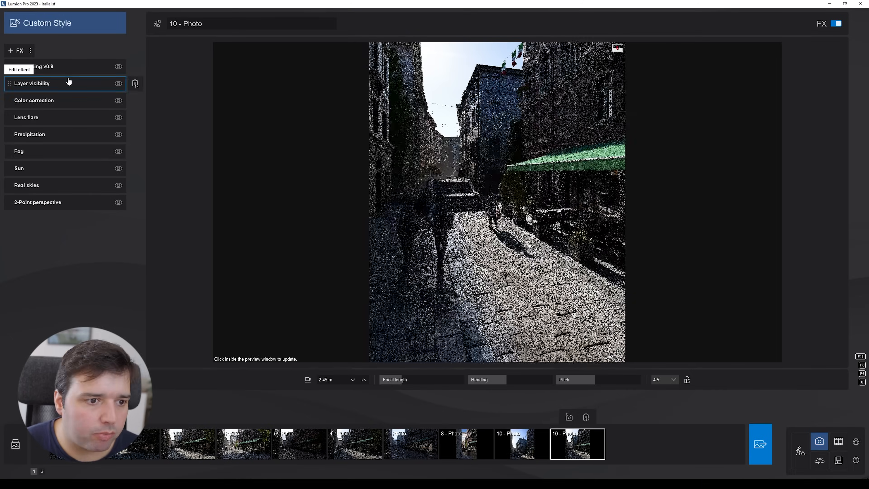
left_click(46, 186)
left_click(32, 86)
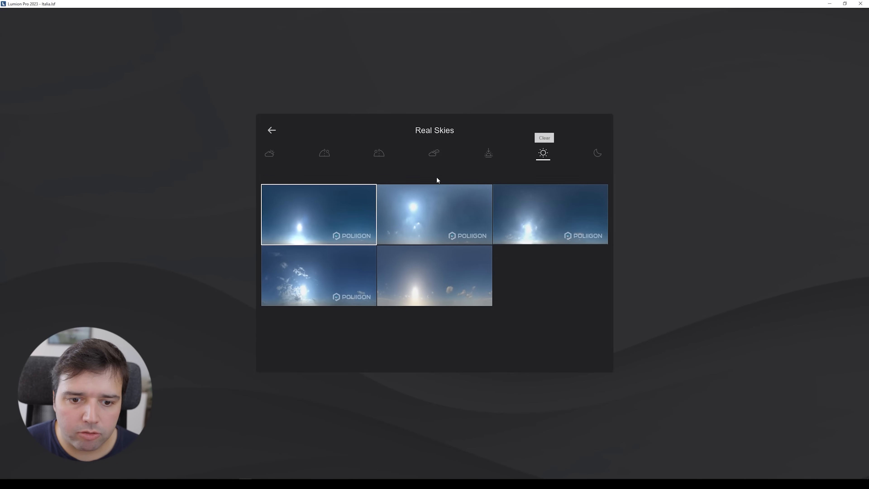
left_click(272, 129)
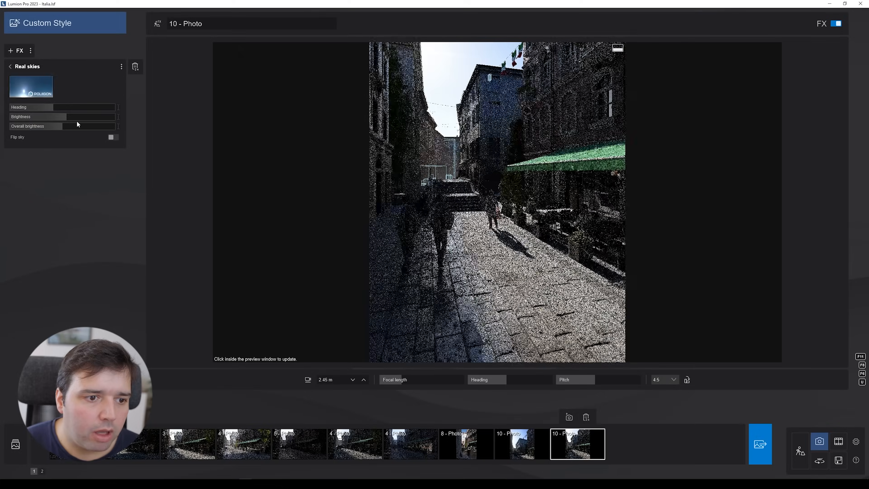
Step: Refresh the preview of photo 10 and return to build mode
left_click(560, 454)
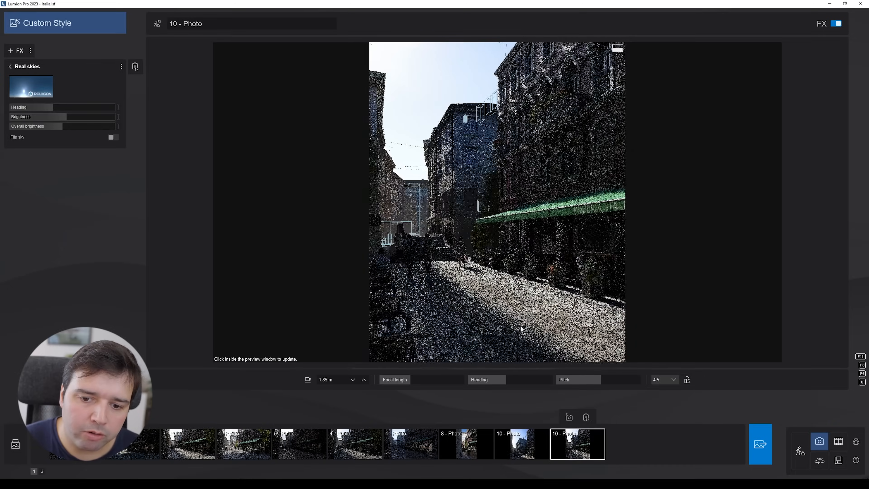
left_click(430, 226)
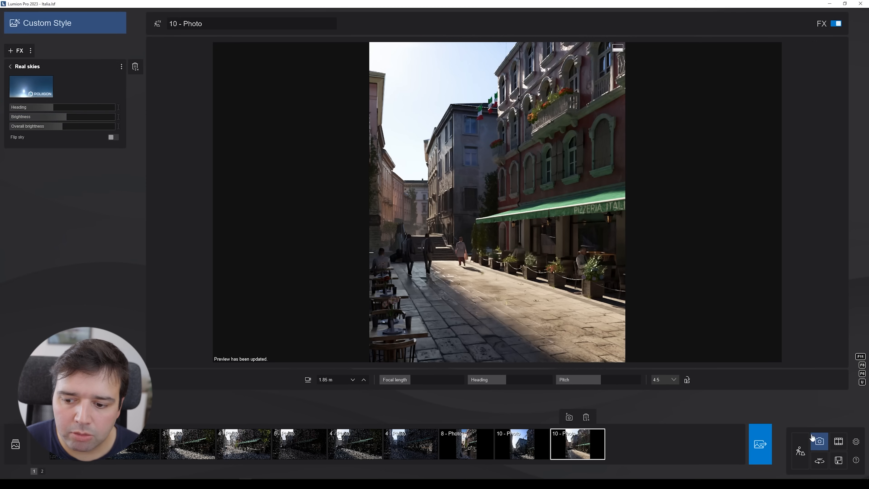
left_click(800, 445)
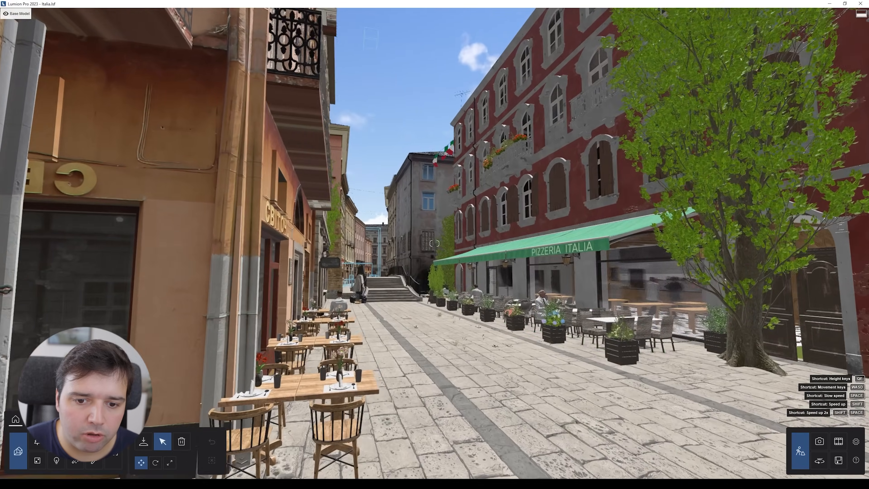
Step: Show the Fill Lights layer in the layer bar
key("q")
mouse_move(88, 16)
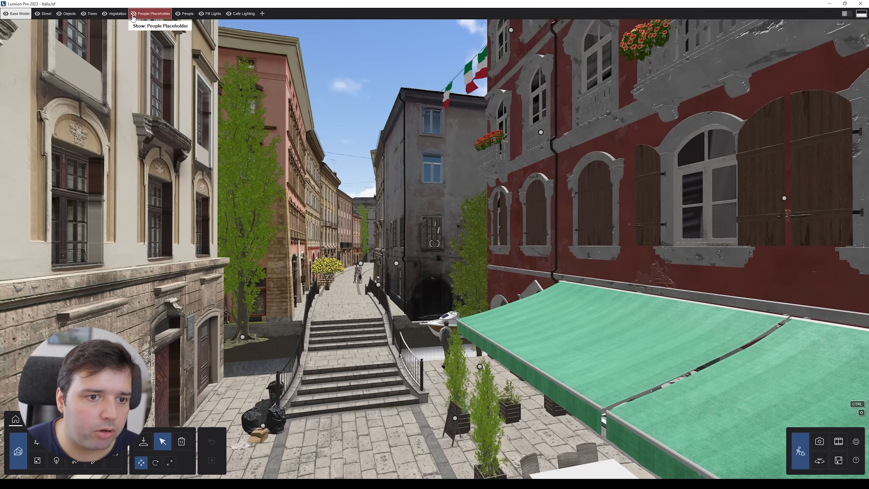
left_click(202, 16)
key("w")
right_click_drag(205, 143, 267, 137)
key("a")
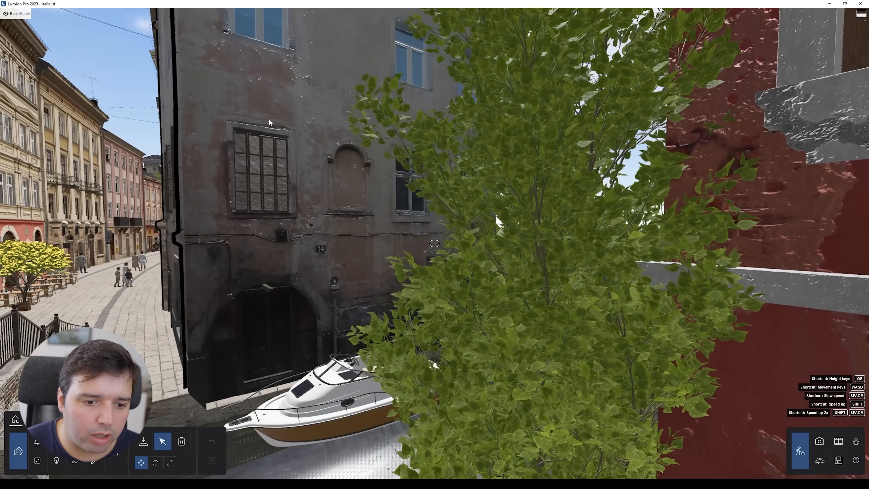
Step: Place an area light on the Fill Lights layer over the canal beside the boat
left_click(56, 469)
key("s")
right_click_drag(441, 178, 574, 270)
key("d")
key("w")
right_click_drag(460, 342, 468, 296)
key("s")
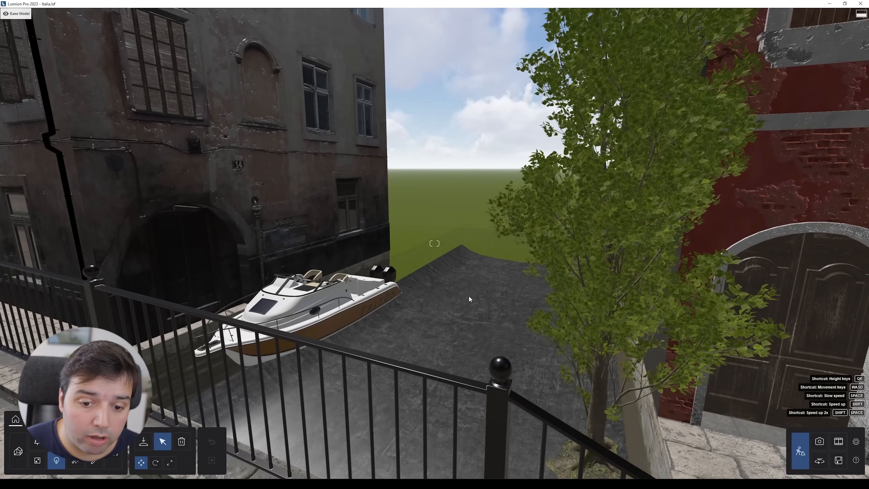
left_click(418, 347)
key("d")
right_click_drag(417, 347, 301, 308)
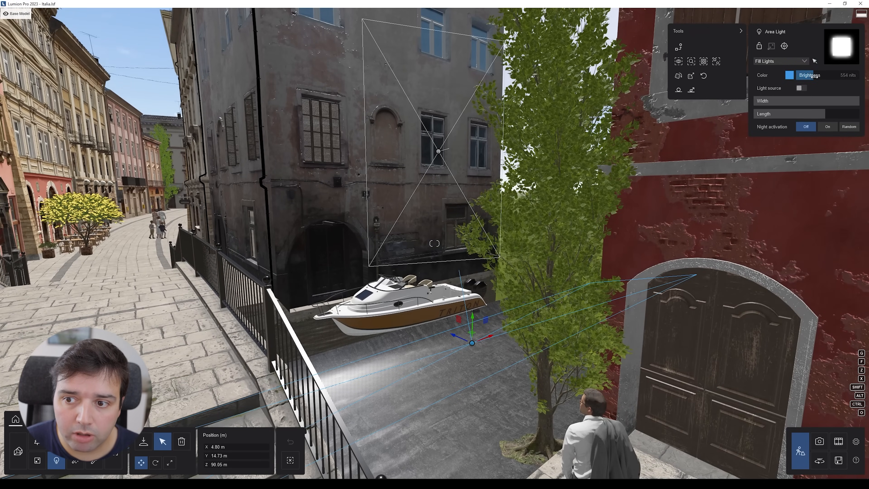
Step: Lower the area light's brightness and move the warm area light over the canal
left_click_drag(835, 74, 822, 75)
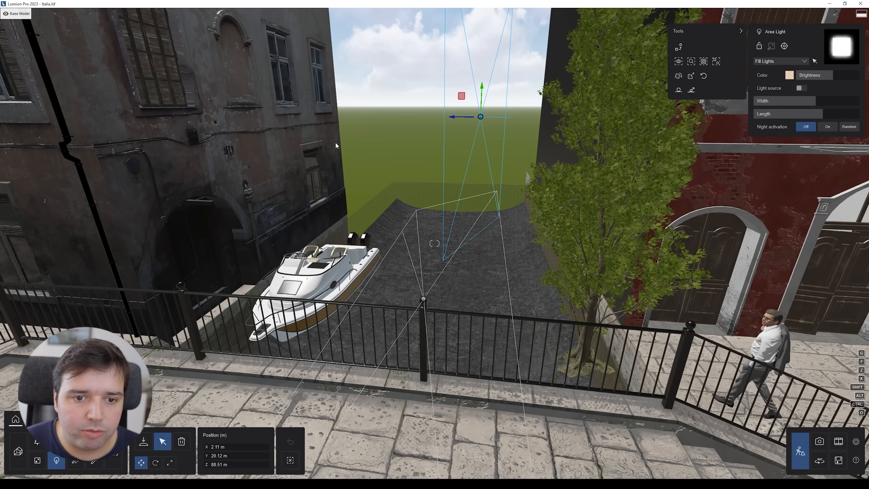
right_click_drag(555, 113, 516, 117)
key("w")
right_click_drag(541, 253, 504, 277)
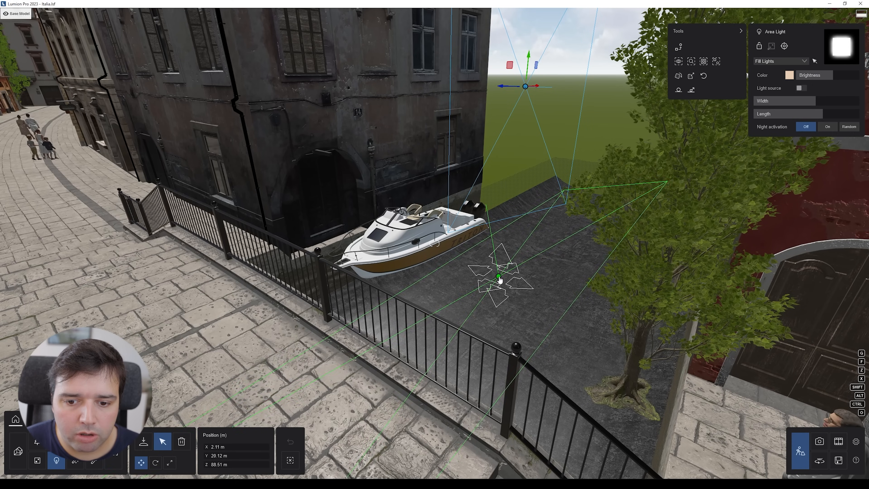
right_click_drag(525, 315, 487, 306)
key("e")
key("d")
key("s")
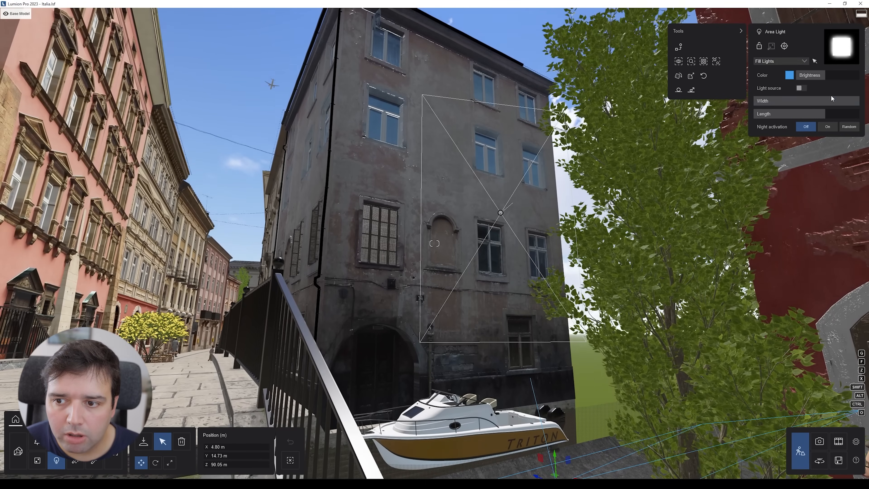
Step: Raise the brightness of the area light in front of the corner building and shift its position
mouse_move(813, 75)
left_mouse_down()
mouse_move(864, 70)
mouse_move(823, 83)
left_mouse_up()
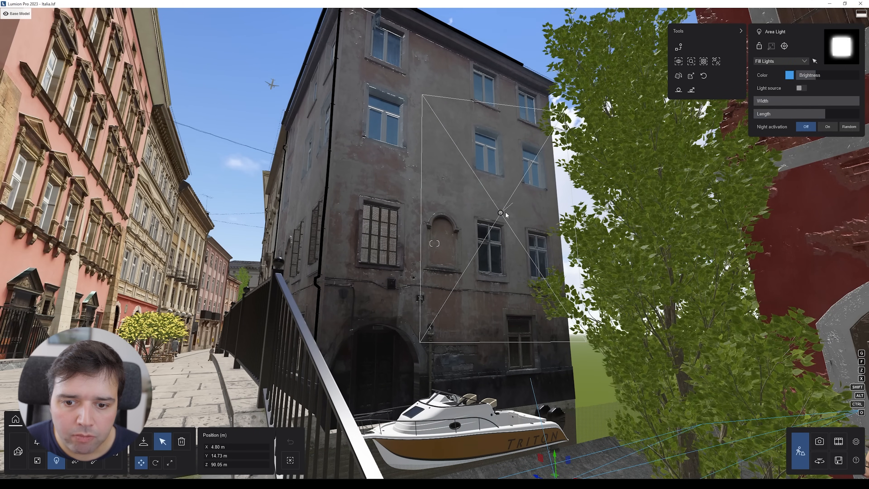
key("s")
right_click_drag(501, 215, 526, 221)
key("q")
key("a")
key("w")
right_click_drag(345, 187, 171, 182)
key("s")
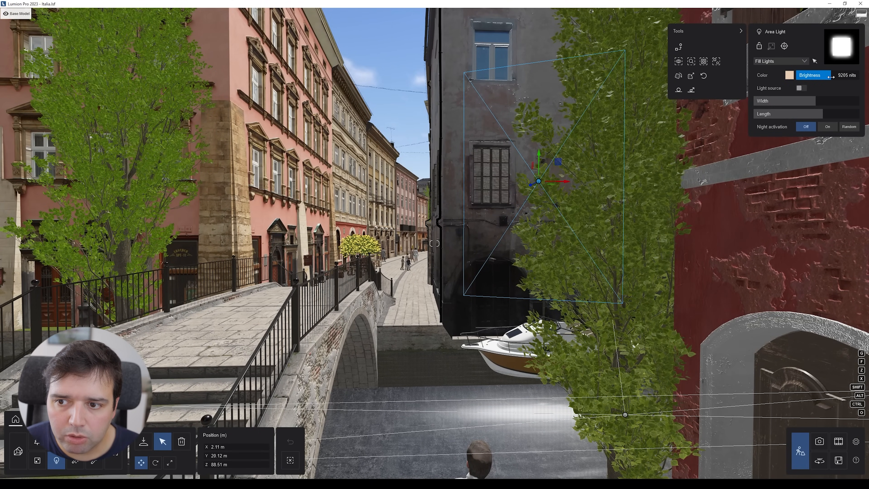
Step: Reposition the area light in front of the corner building near the stairs
key("d")
key("s")
key("e")
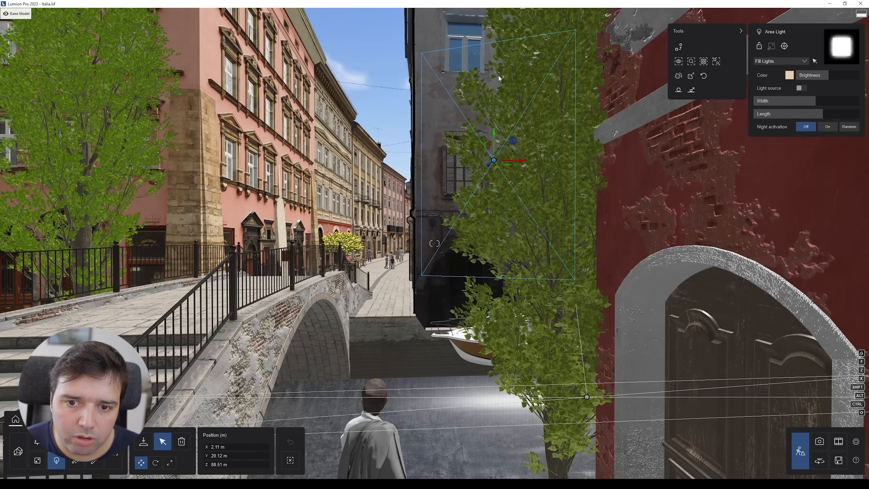
key("s")
key("a")
right_click_drag(505, 334, 582, 334)
key("q")
key("a")
right_click_drag(417, 162, 387, 176)
key("d")
key("s")
key("d")
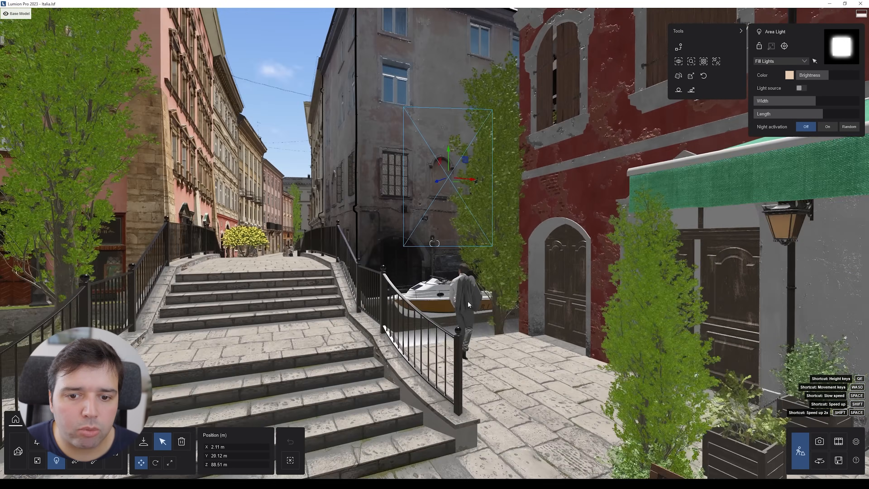
key("s")
key("q")
mouse_move(432, 205)
right_mouse_down()
mouse_move(431, 240)
mouse_move(432, 196)
right_mouse_up()
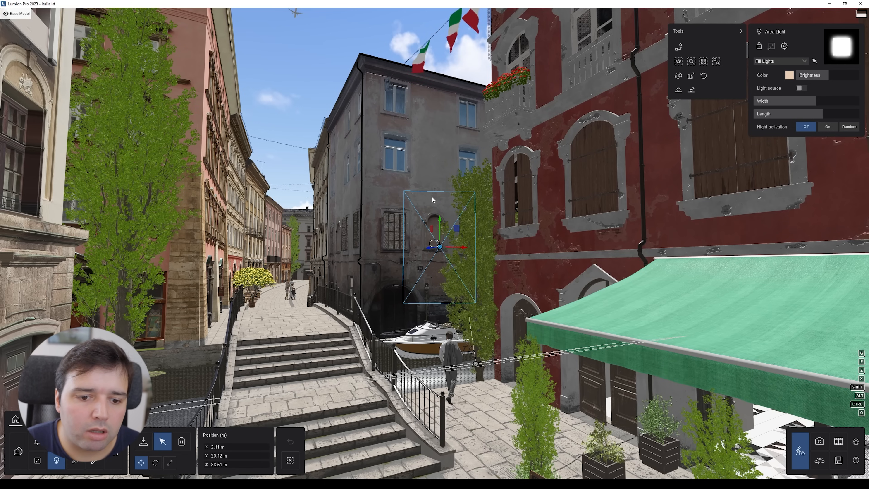
Step: Fly over the street and into the pizzeria interior to inspect the placed lights
right_click_drag(434, 243, 435, 308)
key("shift+s")
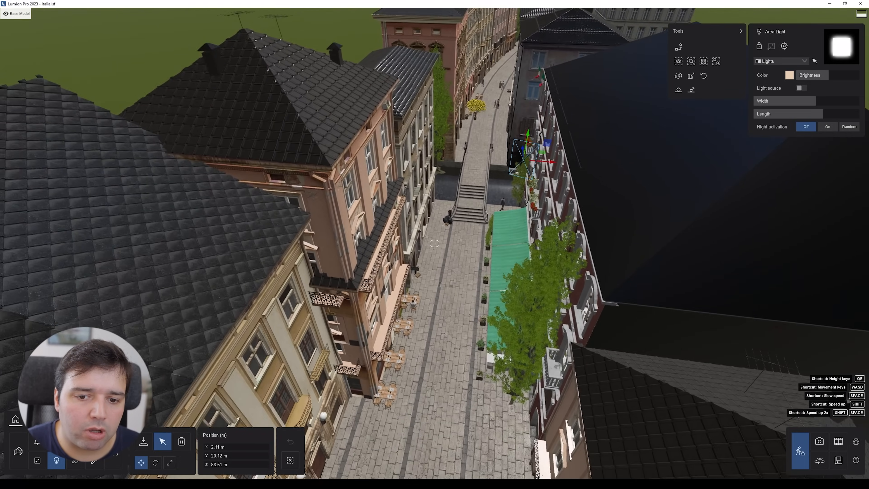
key("s")
right_click_drag(434, 243, 422, 197)
key("s")
key("s")
right_click_drag(343, 51, 297, 303)
right_click_drag(441, 221, 434, 266)
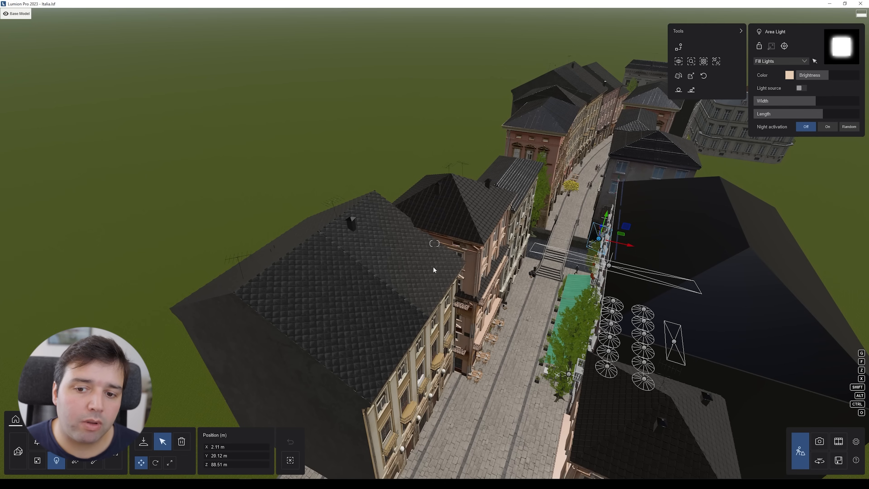
key("shift+w")
right_click_drag(445, 264, 544, 227)
key("shift+w")
right_click_drag(427, 277, 409, 274)
key("w")
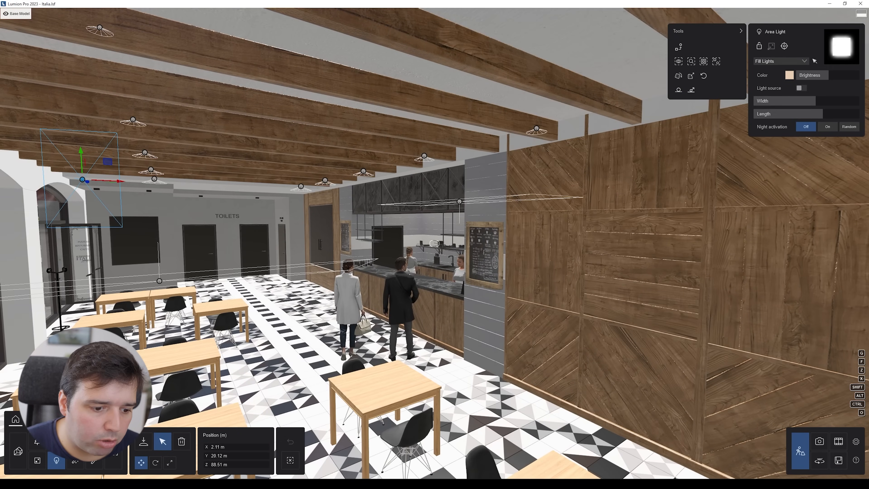
key("s")
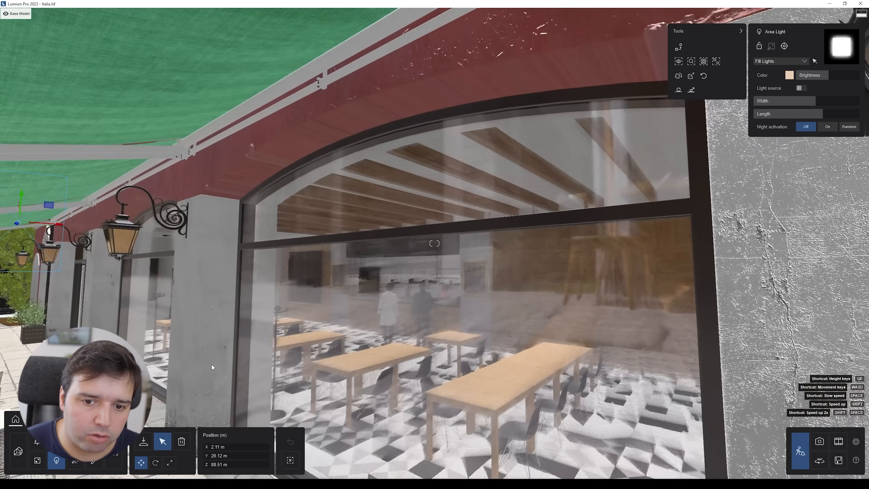
key("w")
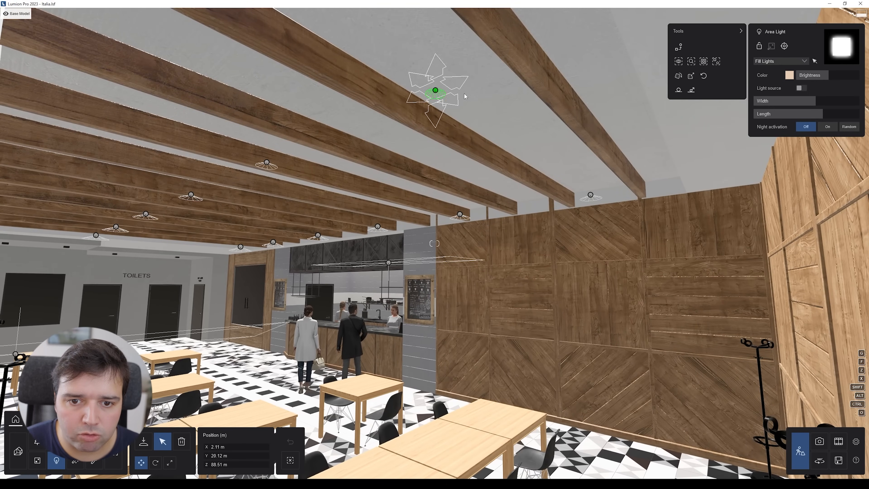
key("s")
right_click_drag(397, 177, 341, 216)
key("s")
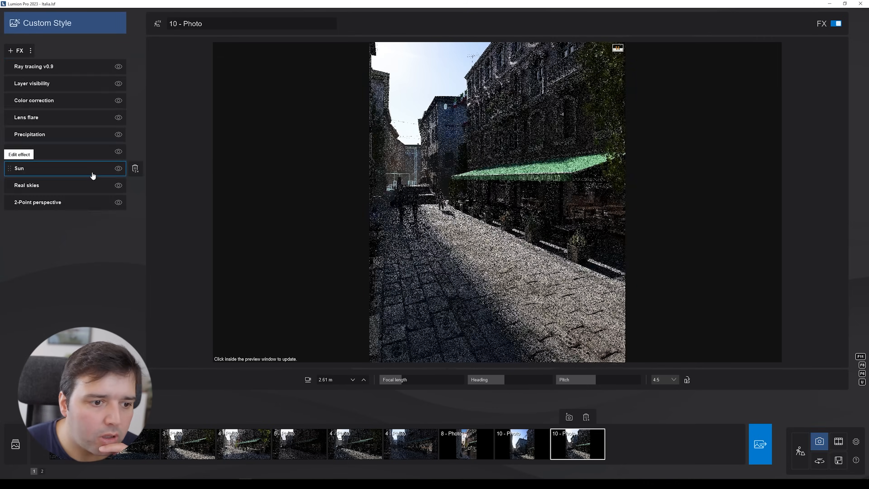
Step: Toggle the Real skies and Sun effects off and back on to compare the photo preview
left_click(118, 186)
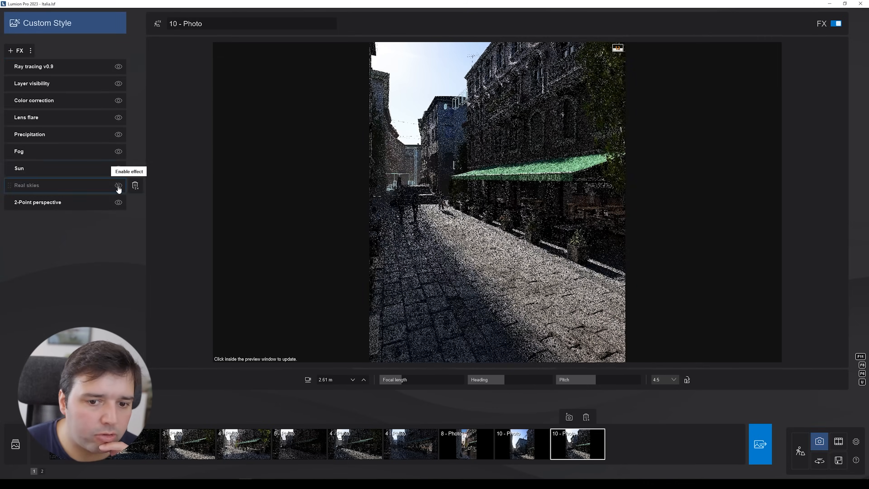
left_click(118, 185)
left_click(119, 168)
left_click(119, 169)
left_click(119, 168)
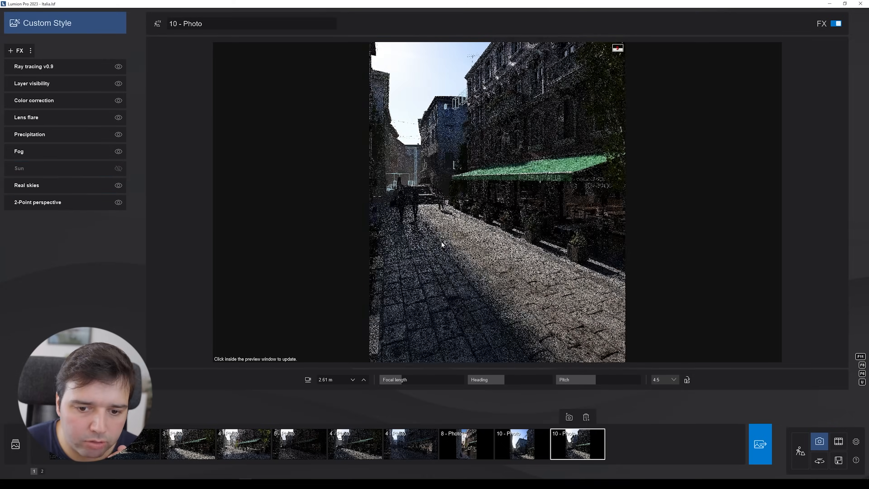
left_click(119, 168)
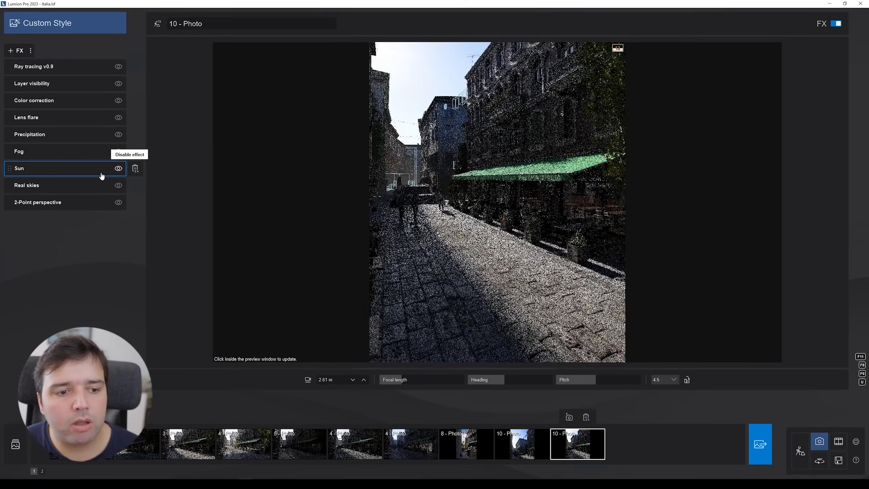
Step: Open the Sun effect's settings and return to the effects list
left_click(62, 169)
mouse_move(51, 99)
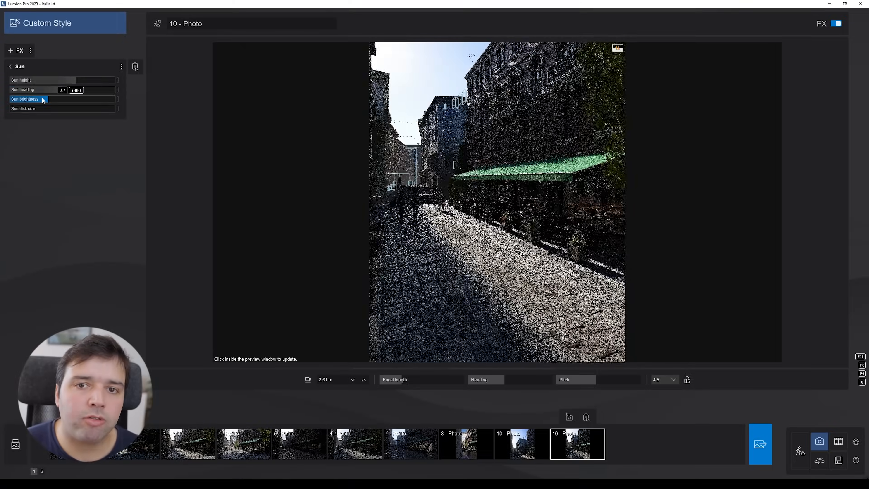
left_click(11, 66)
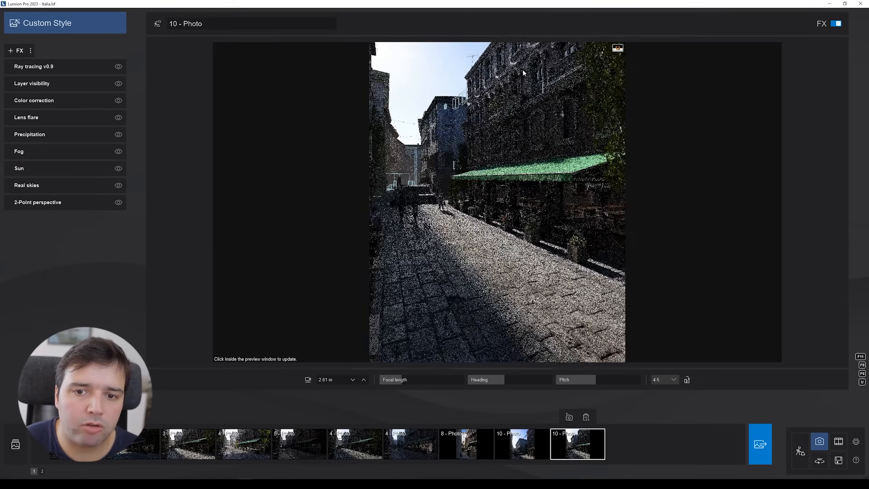
Step: Try reordering the Sun effect below Real skies, then restore its original position in the stack
left_click_drag(12, 168, 10, 185)
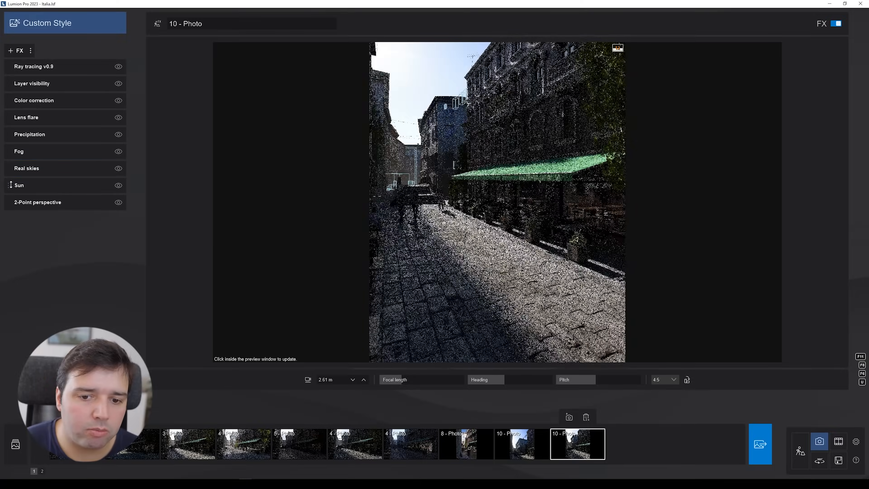
left_click(581, 177)
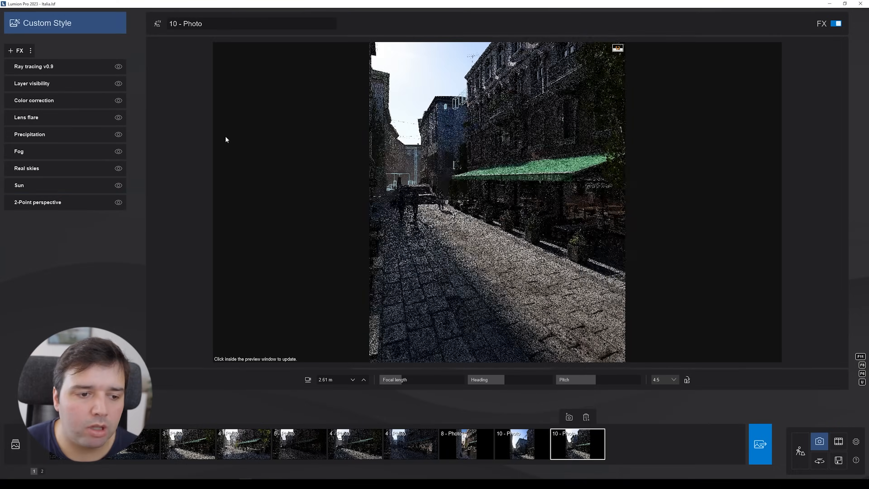
left_click_drag(14, 182, 14, 168)
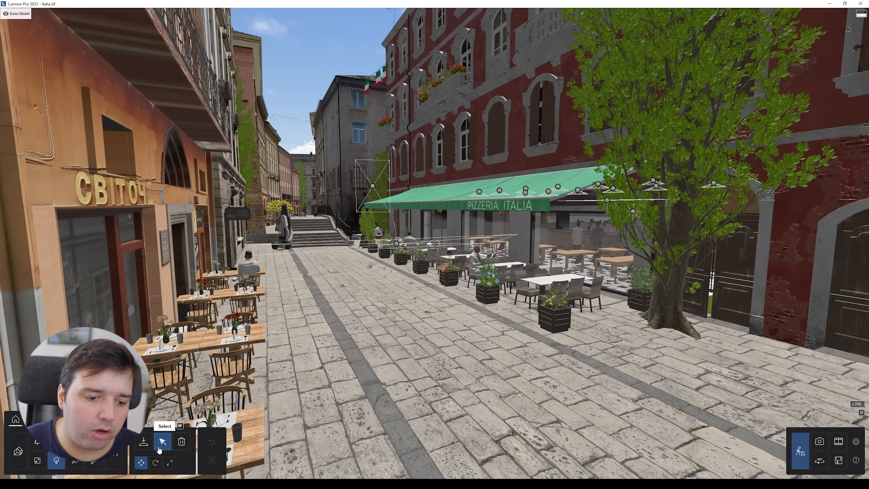
Step: Fly along the street and around the red pizzeria building to inspect its facades
key("w")
right_click_drag(312, 351, 322, 403)
key("q")
key("e")
key("s")
right_click_drag(435, 243, 448, 350)
key("s")
key("s")
key("w")
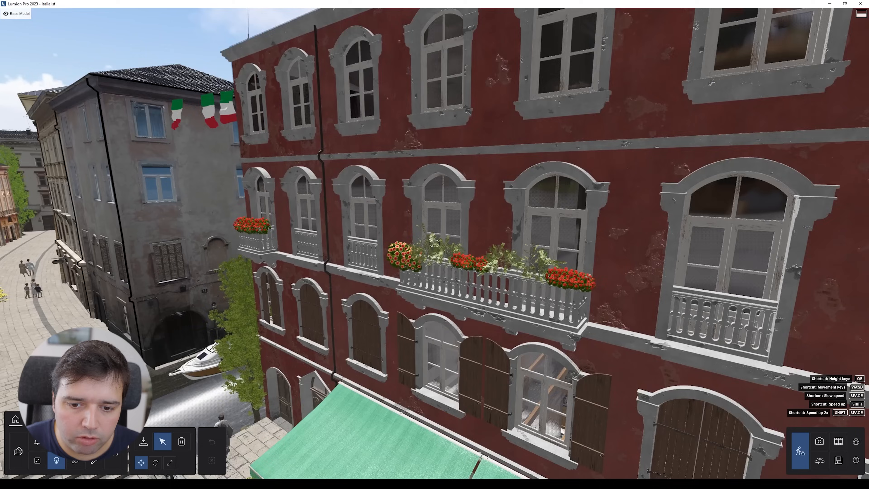
scroll(474, 293, "up", 5)
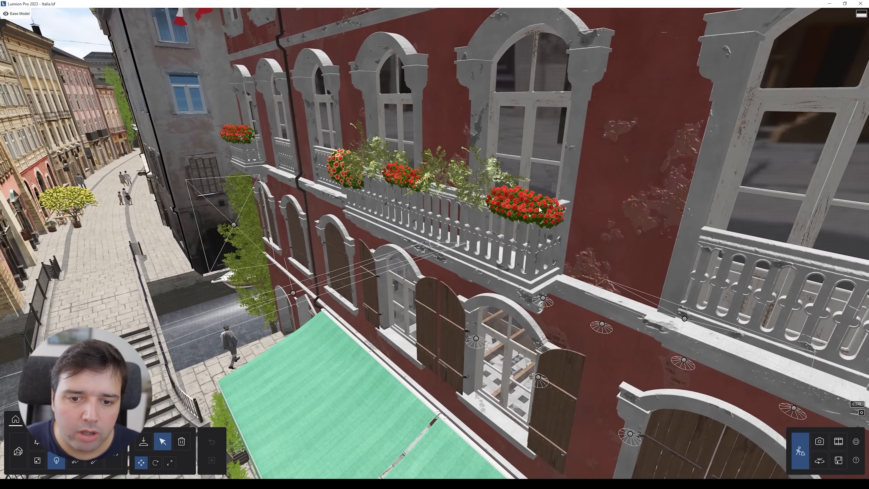
key("e")
right_click_drag(474, 293, 363, 151)
key("s")
key("w")
key("s")
key("s")
right_click_drag(541, 92, 487, 125)
key("e")
key("a")
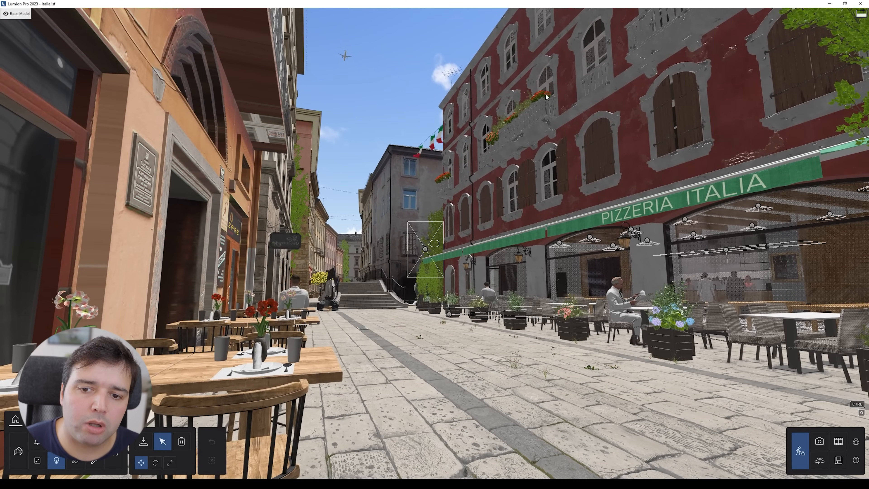
key("w")
key("q")
right_click_drag(507, 135, 476, 227)
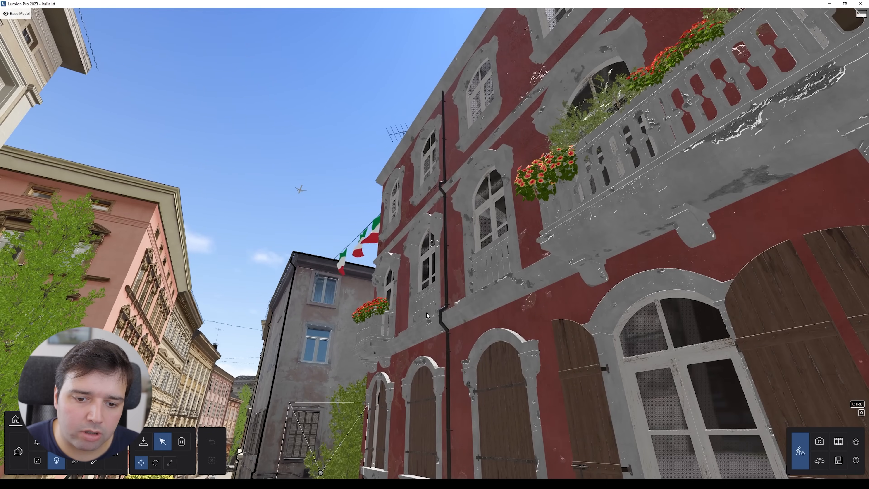
right_click_drag(427, 315, 563, 120)
key("s")
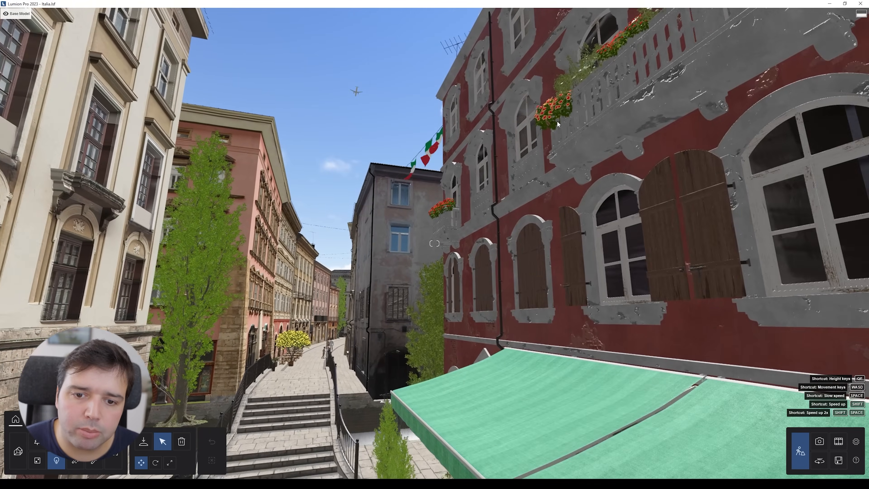
key("w")
key("w")
right_click_drag(496, 152, 450, 128)
key("w")
key("a")
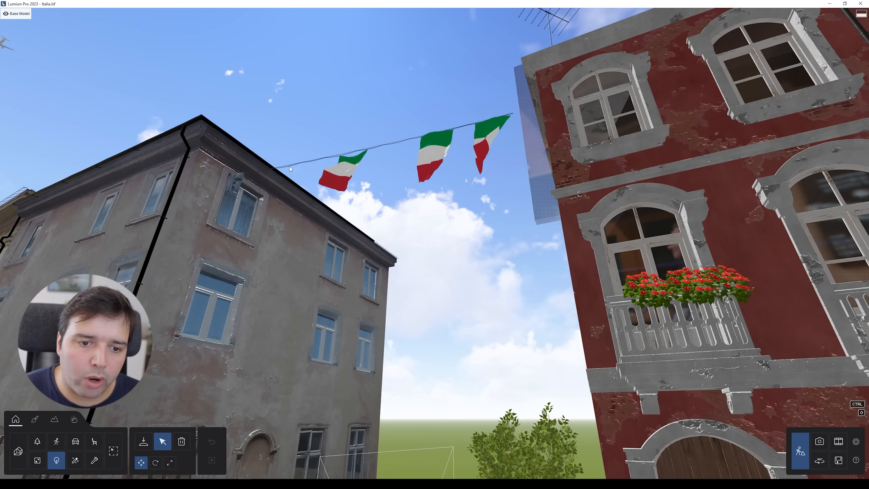
Step: Fly up to the hanging flags and along the side street back to the pizzeria terrace
right_click_drag(502, 120, 404, 76)
key("a")
key("d")
right_click_drag(537, 120, 509, 133)
right_click_drag(374, 213, 411, 204)
key("a")
right_click_drag(344, 262, 391, 167)
key("d")
key("w")
key("d")
right_click_drag(434, 243, 270, 234)
key("w")
key("a")
key("s")
right_click_drag(359, 222, 322, 267)
key("w")
key("w")
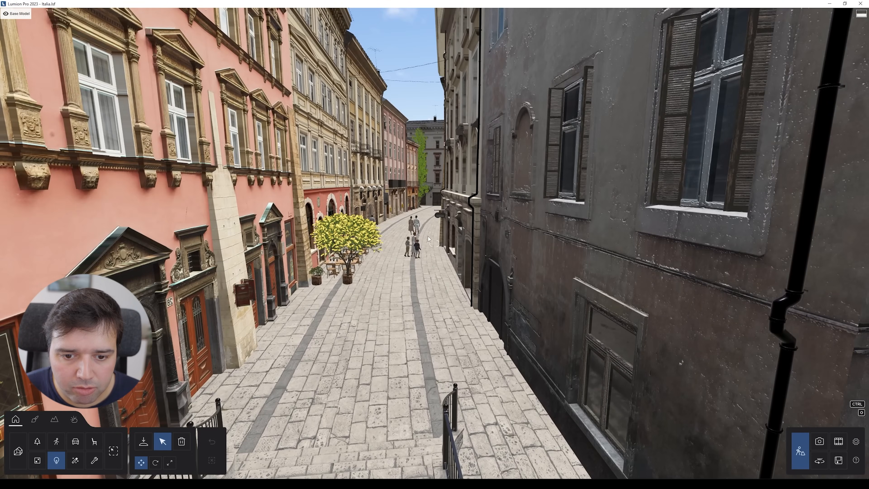
right_click_drag(427, 235, 396, 236)
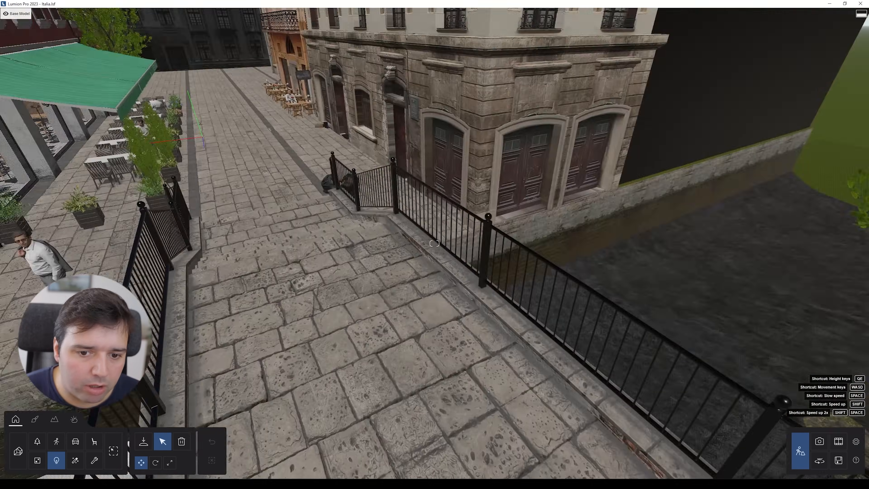
right_click_drag(434, 243, 612, 244)
right_click_drag(336, 197, 349, 197)
key("a")
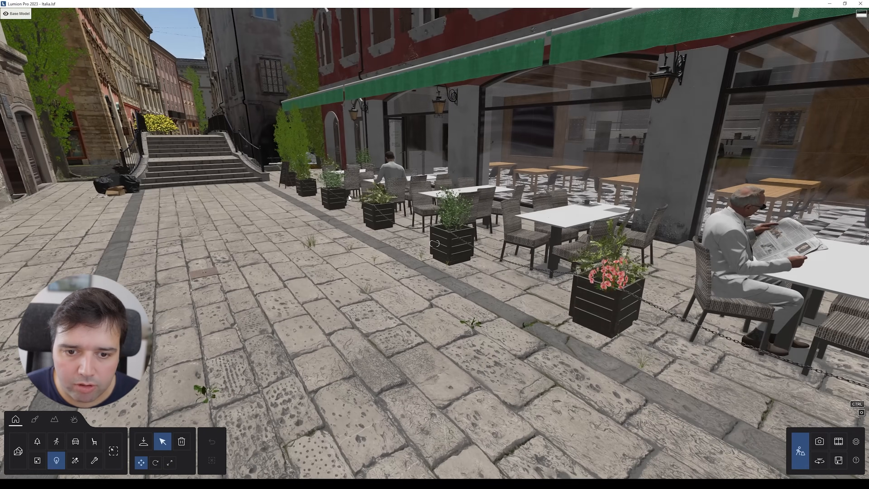
key("s")
right_click_drag(687, 224, 618, 198)
key("q")
key("w")
key("w")
right_click_drag(434, 243, 411, 264)
key("s")
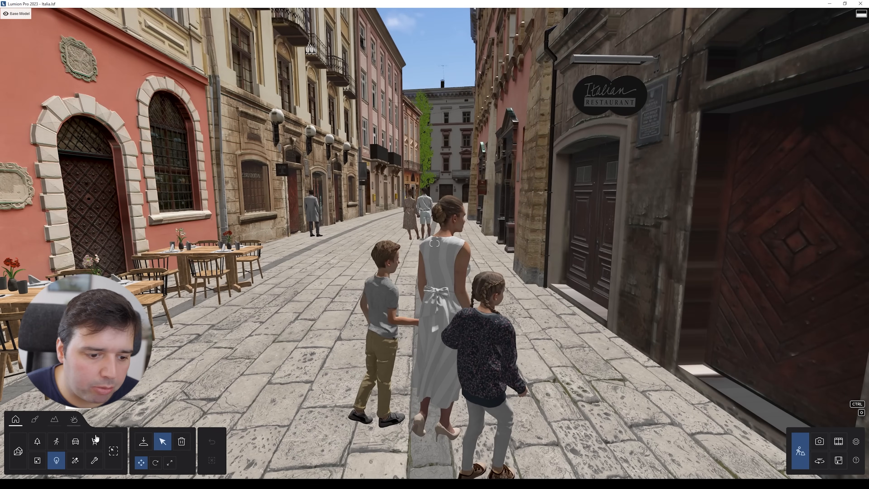
Step: Open the People and Animals library and inspect the street's tables, trees and people from above
left_click(57, 442)
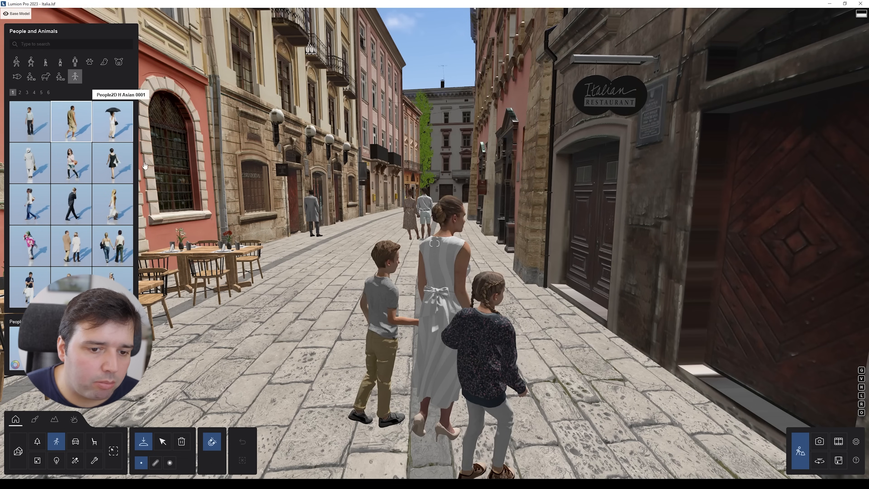
key("s")
right_click_drag(357, 389, 351, 362)
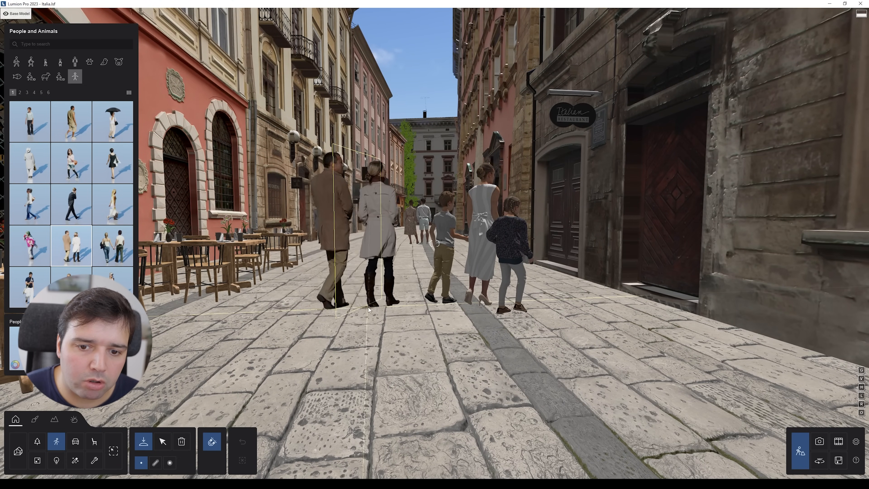
key("q")
right_click_drag(330, 306, 290, 334)
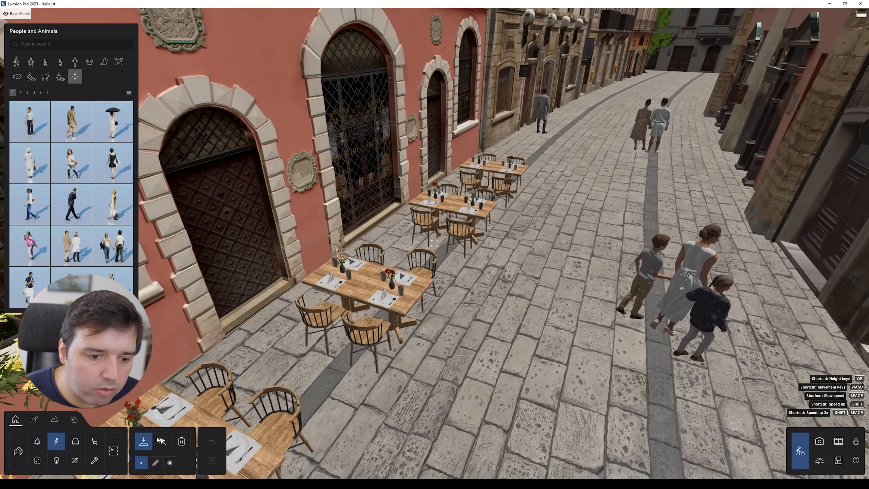
left_click(162, 441)
right_click_drag(192, 393, 171, 395)
key("s")
right_click_drag(435, 243, 335, 261)
key("w")
key("s")
right_click_drag(404, 274, 453, 300)
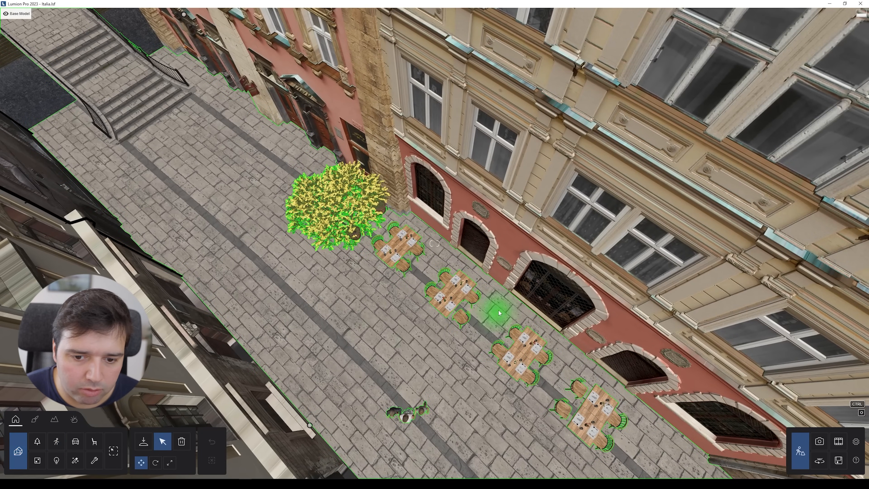
key("s")
right_click_drag(601, 376, 685, 368)
right_click_drag(414, 134, 475, 106)
key("s")
key("w")
right_click_drag(301, 296, 336, 299)
key("s")
key("e")
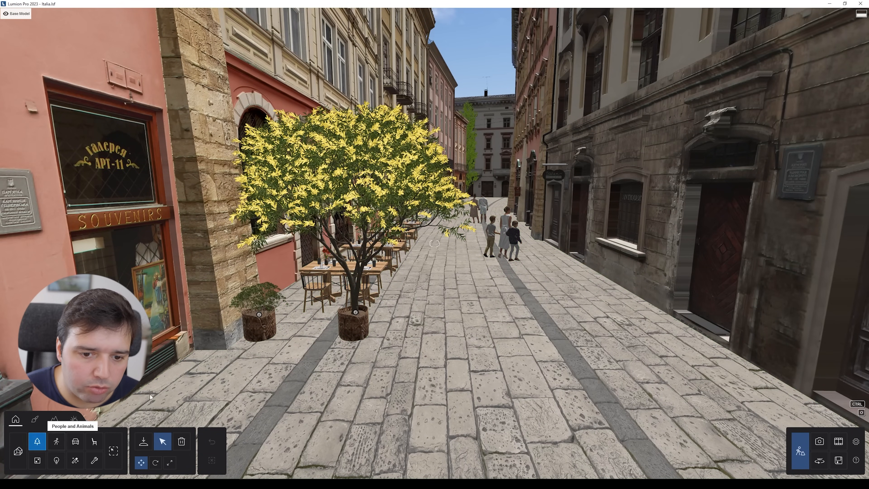
left_click(357, 313)
key("s")
right_click_drag(359, 314, 352, 298)
key("w")
key("w")
key("w")
key("q")
right_click_drag(513, 229, 460, 263)
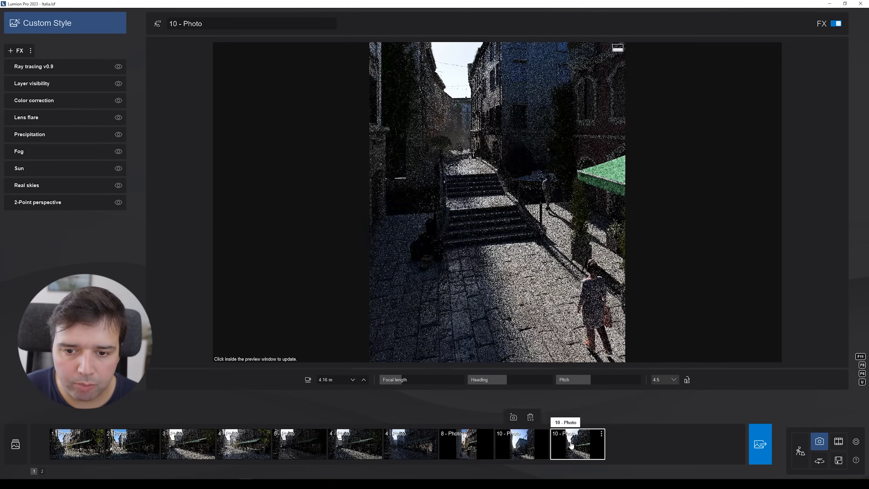
Step: Save the current camera viewpoint to photo 10 and recall it from the photo strip
left_click(569, 416)
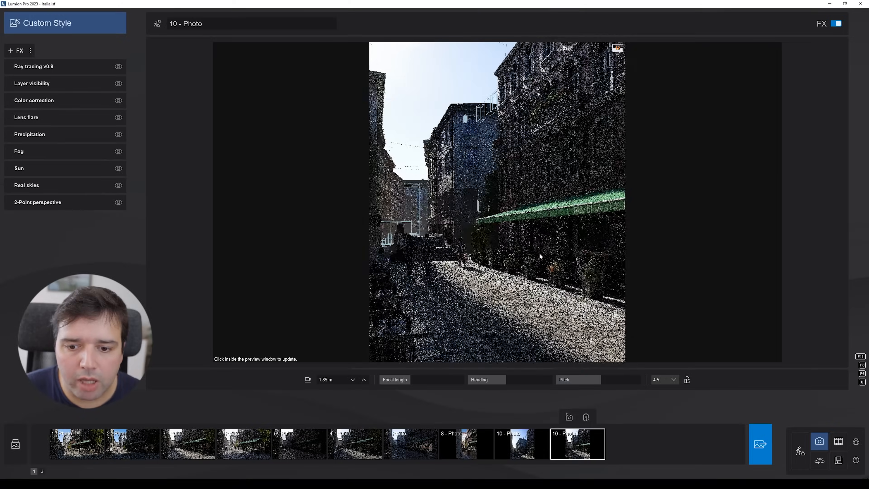
key("s")
right_click_drag(530, 273, 577, 301)
key("s")
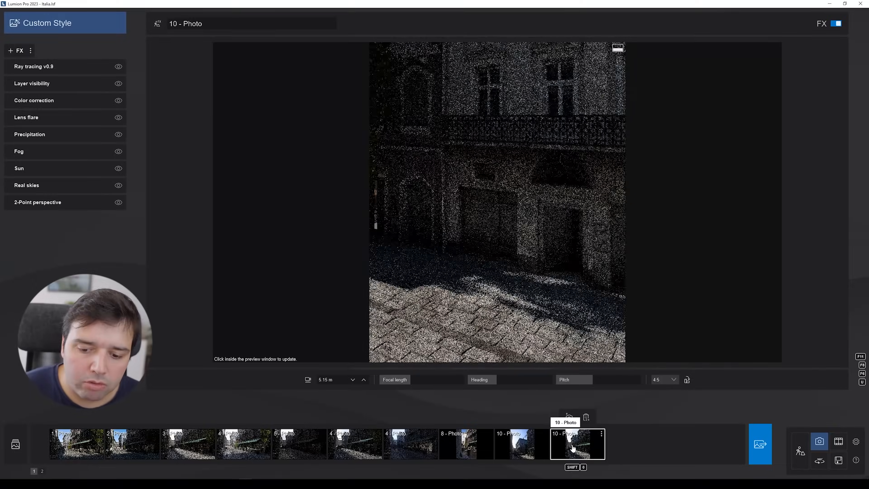
left_click(573, 447)
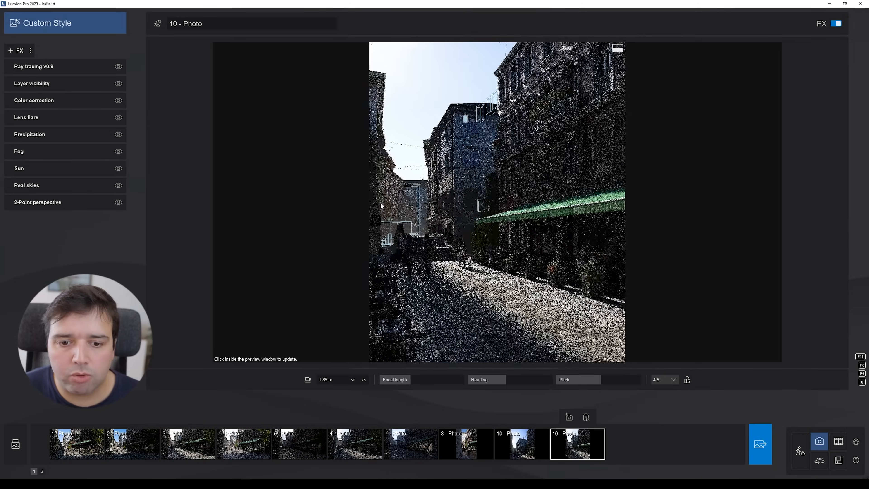
Step: Return to build mode and fly around the pizzeria terrace and the tree beside it
left_click(800, 450)
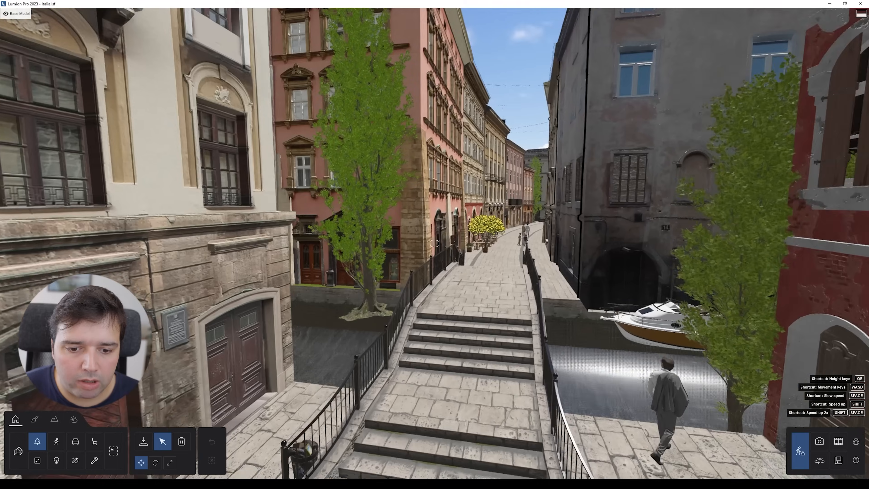
right_click_drag(561, 219, 502, 269)
right_click_drag(457, 196, 547, 181)
key("s")
right_click_drag(469, 227, 609, 230)
key("w")
right_click_drag(434, 243, 433, 336)
key("s")
key("w")
key("s")
key("s")
key("w")
key("w")
right_click_drag(614, 133, 610, 231)
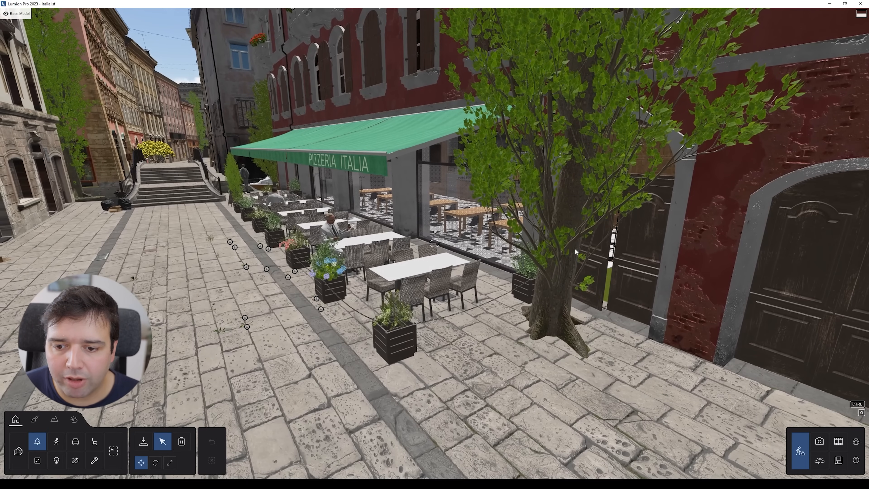
key("s")
right_click_drag(646, 254, 546, 164)
key("w")
key("w")
key("e")
key("s")
right_click_drag(637, 300, 614, 267)
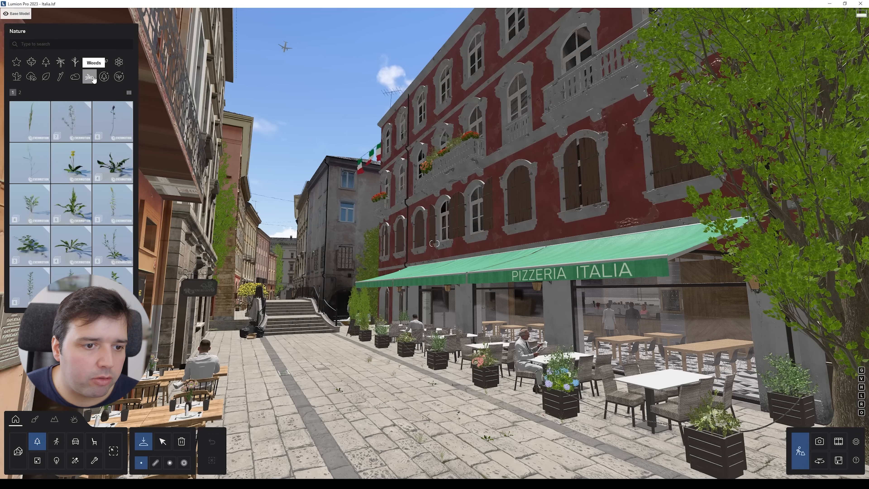
Step: Browse the Nature library's woods category and inspect the weeds between the paving stones
right_click_drag(635, 423, 631, 476)
key("w")
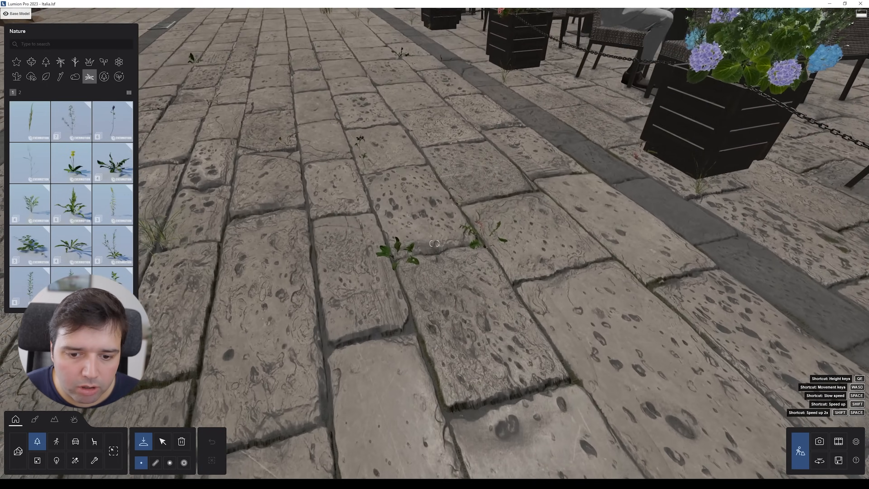
right_click_drag(527, 308, 527, 359)
key("w")
right_click_drag(283, 273, 334, 139)
key("a")
right_click_drag(334, 428, 369, 380)
key("s")
key("w")
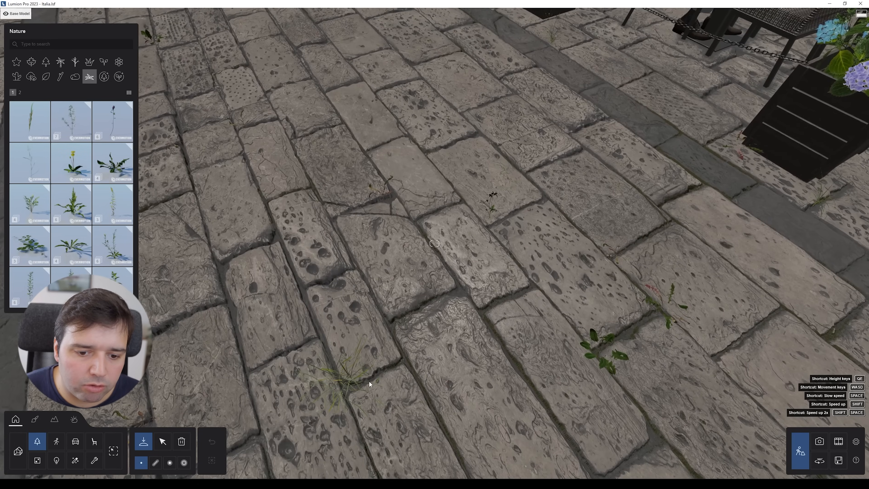
right_click_drag(606, 324, 625, 325)
key("w")
key("a")
mouse_move(336, 118)
right_mouse_down()
mouse_move(356, 103)
mouse_move(346, 113)
right_mouse_up()
key("a")
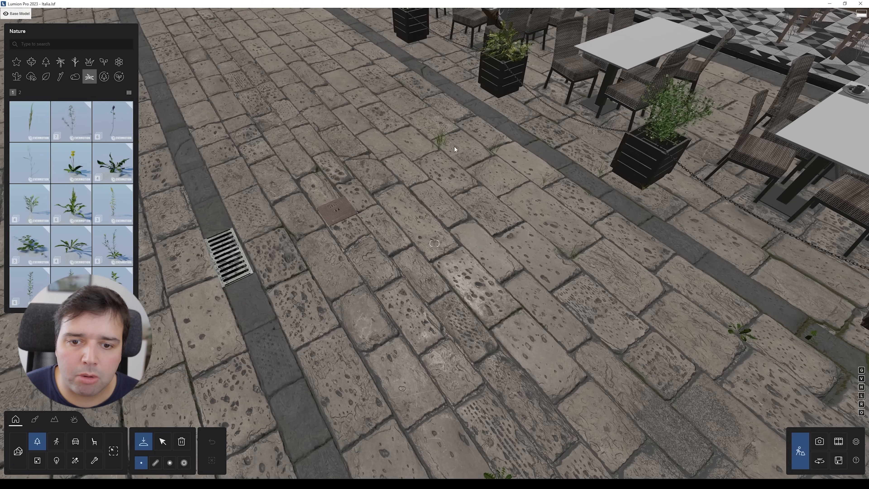
key("d")
key("s")
key("s")
right_click_drag(681, 260, 597, 263)
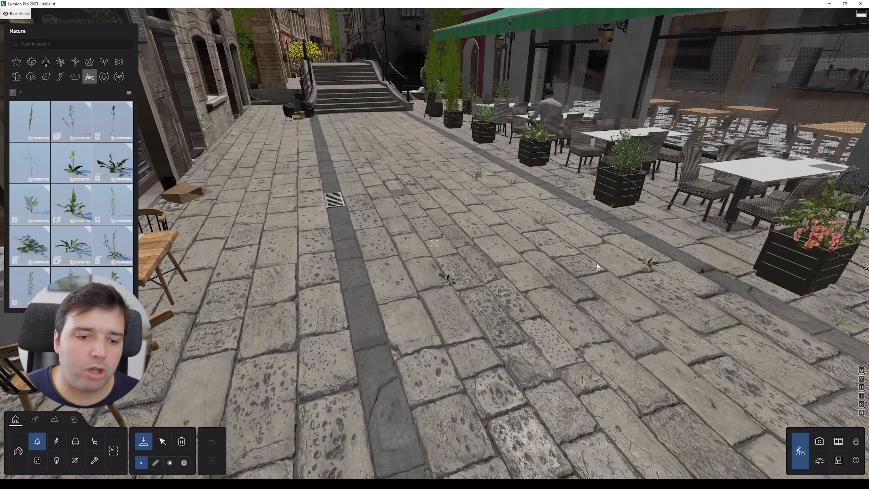
key("Escape")
Step: Fly back along the street to view the stairs and the pizzeria terrace
key("w")
right_click_drag(542, 306, 491, 274)
key("w")
key("d")
right_click_drag(356, 202, 526, 246)
key("s")
right_click_drag(425, 355, 209, 223)
key("e")
key("e")
key("s")
key("d")
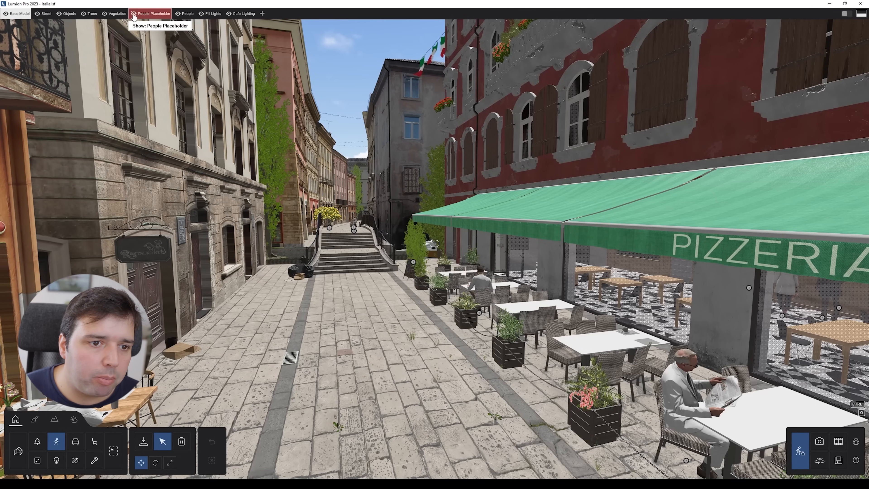
key("a")
right_click_drag(341, 291, 280, 317)
key("e")
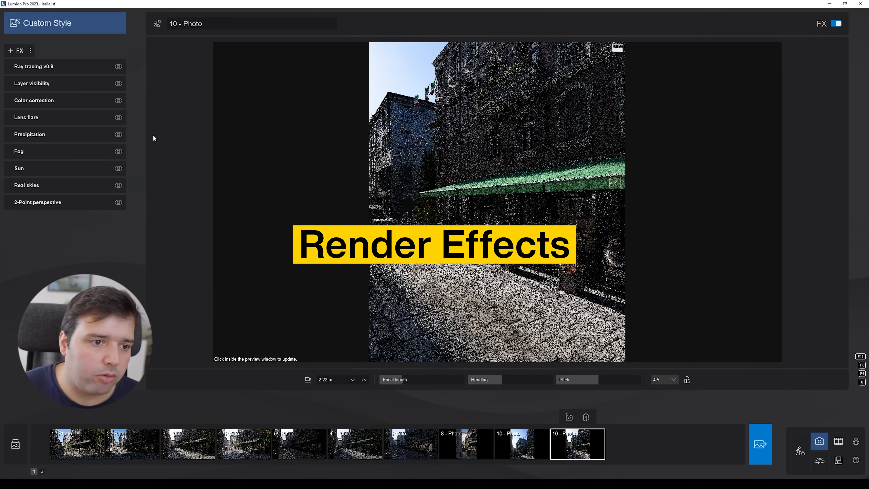
Step: Browse the saved photos 4, 2 and 10 in the photo strip to compare their previews
left_click(350, 450)
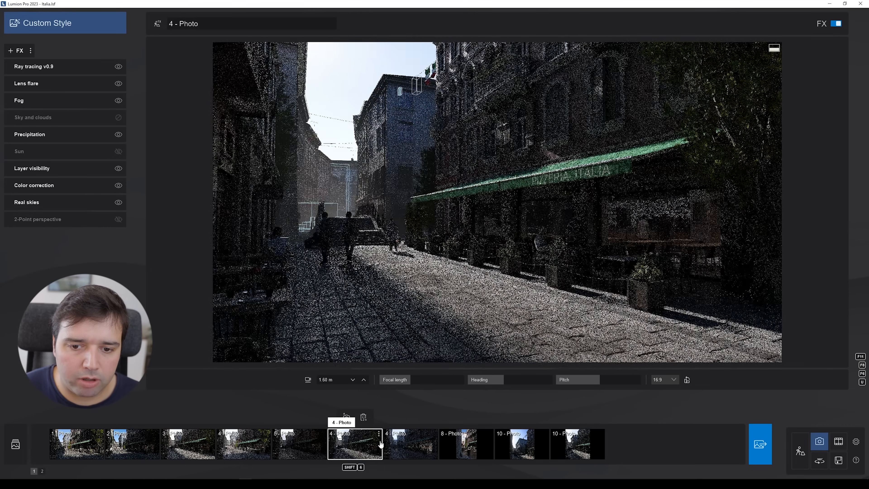
left_click(422, 447)
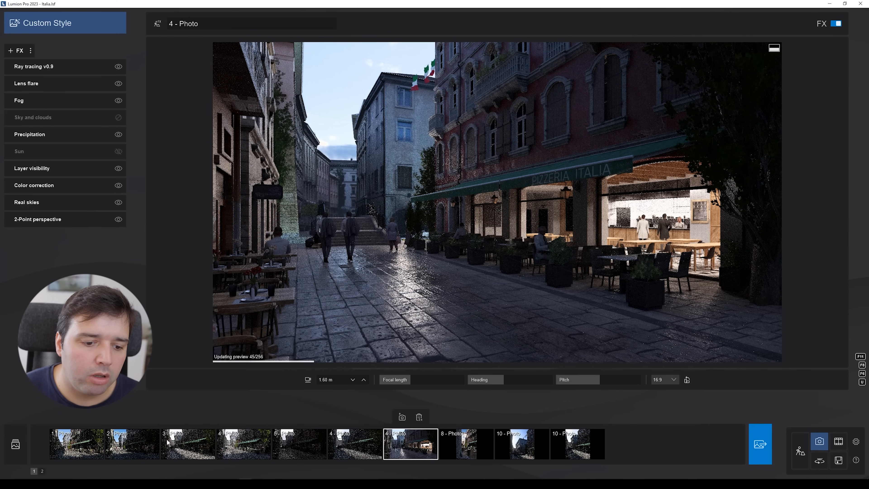
left_click(143, 451)
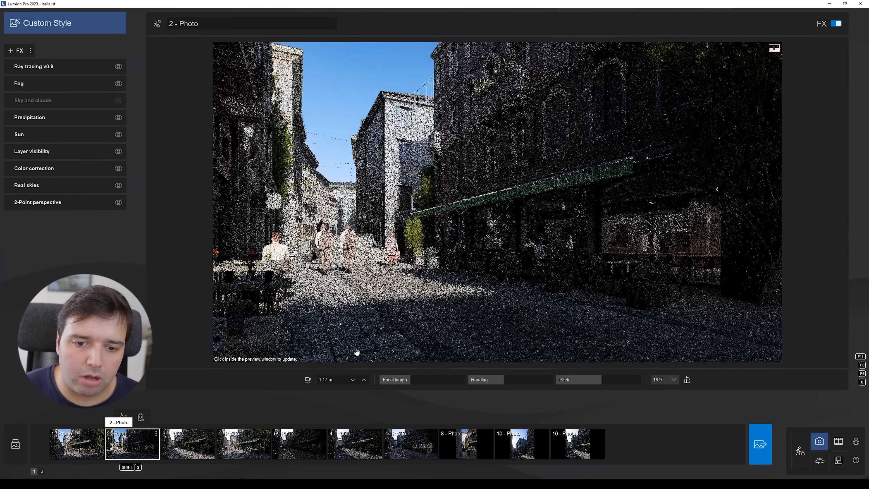
left_click(394, 190)
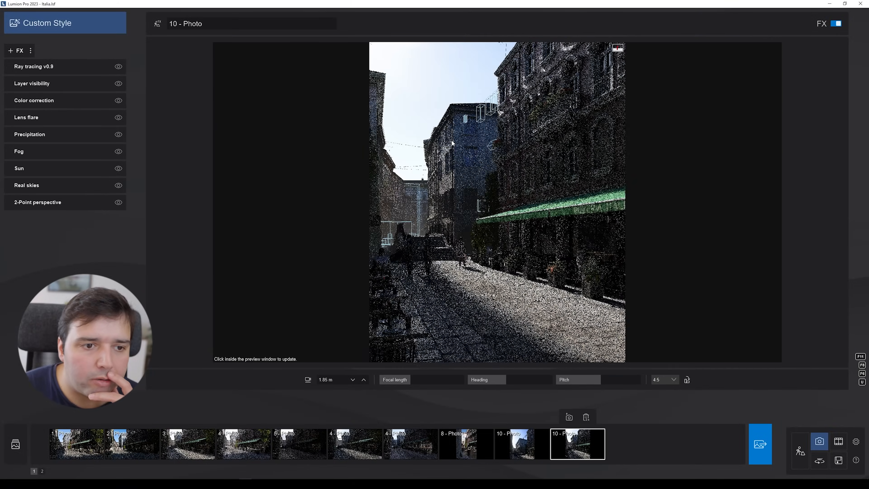
Step: Set the Ray tracing v0.9 effect's number of samples to 512
mouse_move(65, 67)
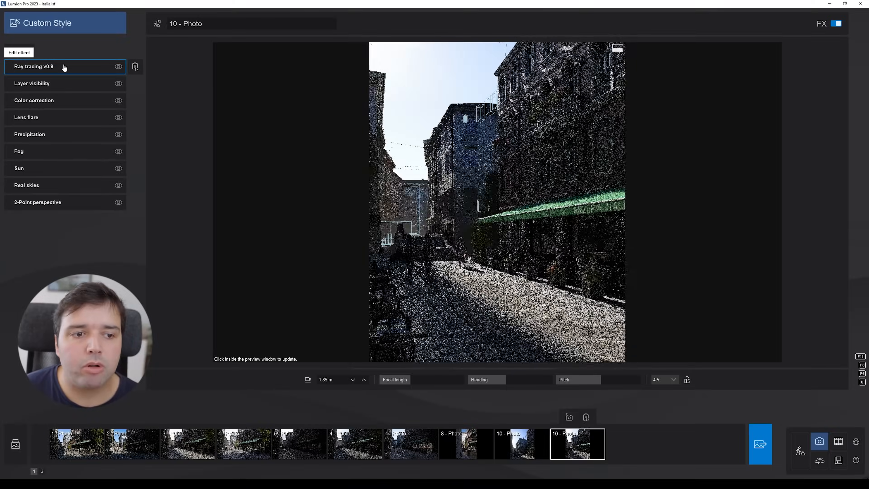
left_click(65, 67)
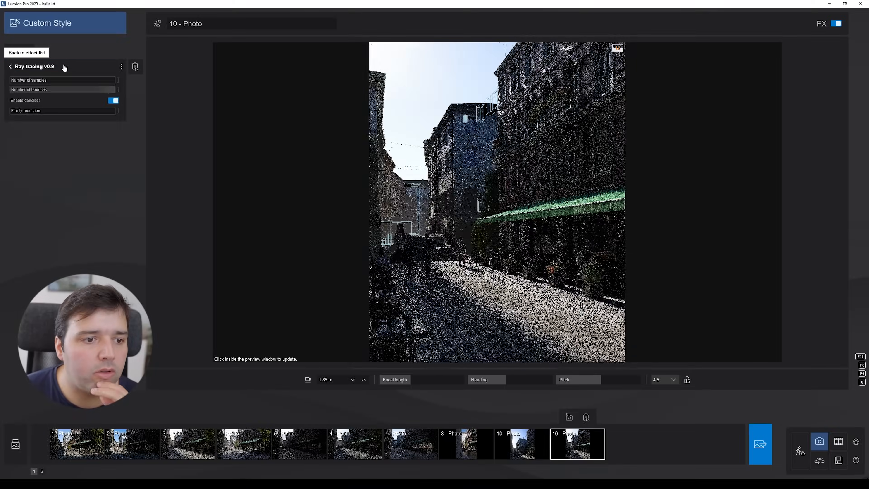
mouse_move(61, 79)
left_click_drag(59, 79, 46, 80)
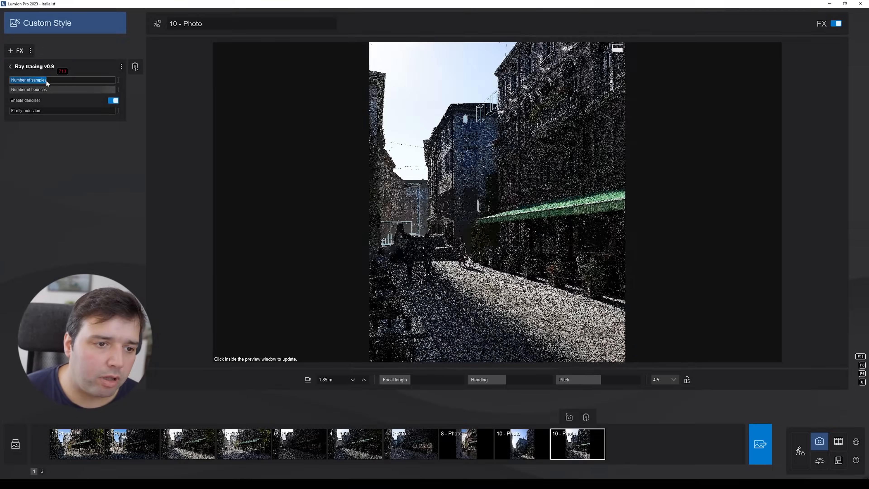
type("512")
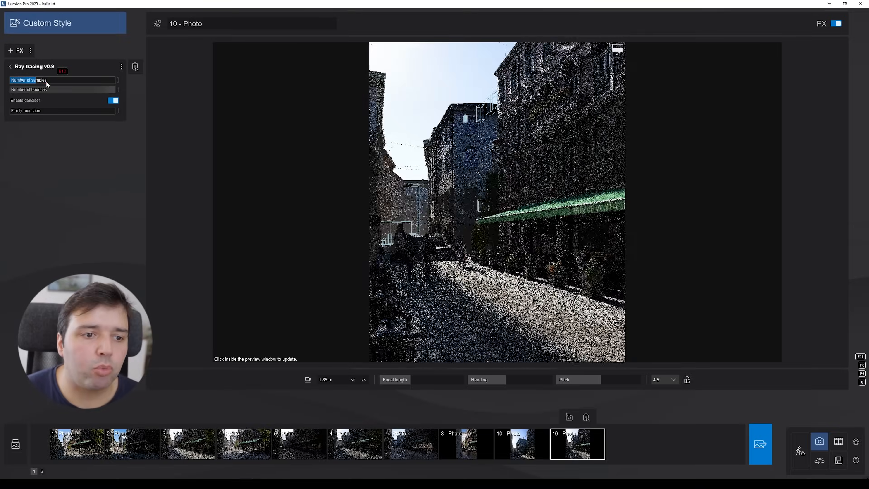
mouse_move(43, 79)
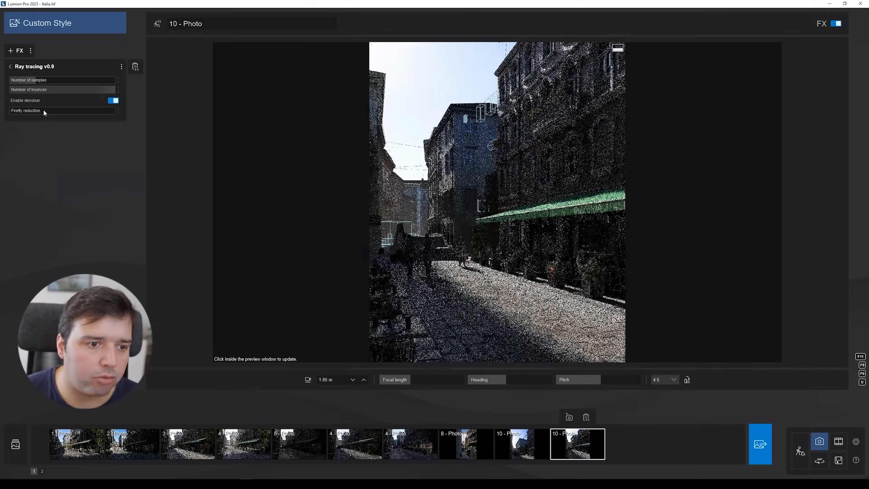
left_click(10, 66)
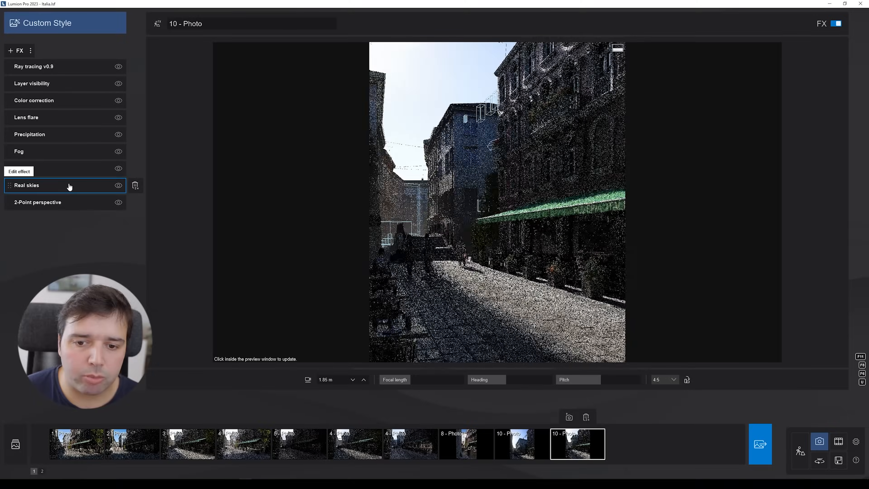
Step: Adjust the Real skies effect's overall brightness and brightness sliders
left_click(69, 185)
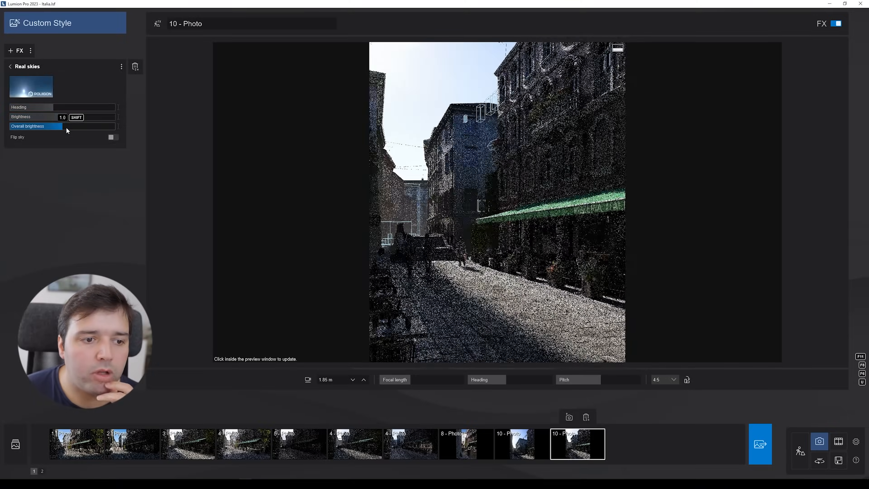
left_click_drag(67, 130, 22, 131)
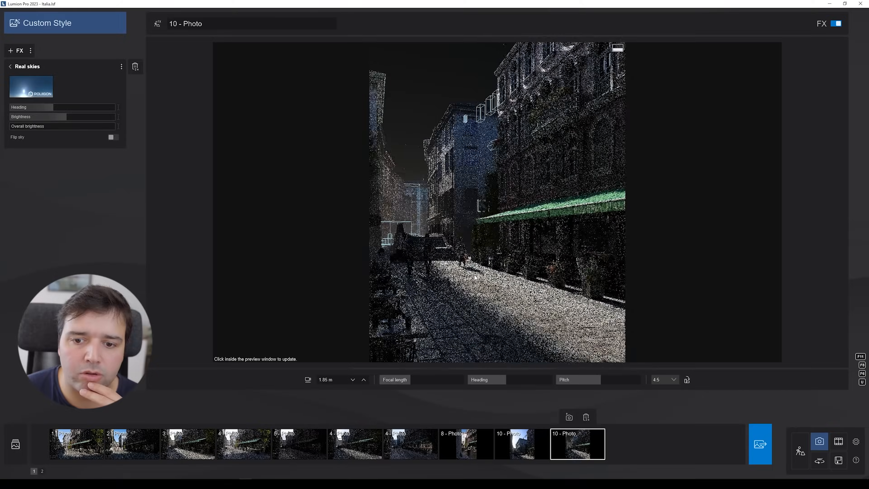
left_click_drag(58, 126, 253, 133)
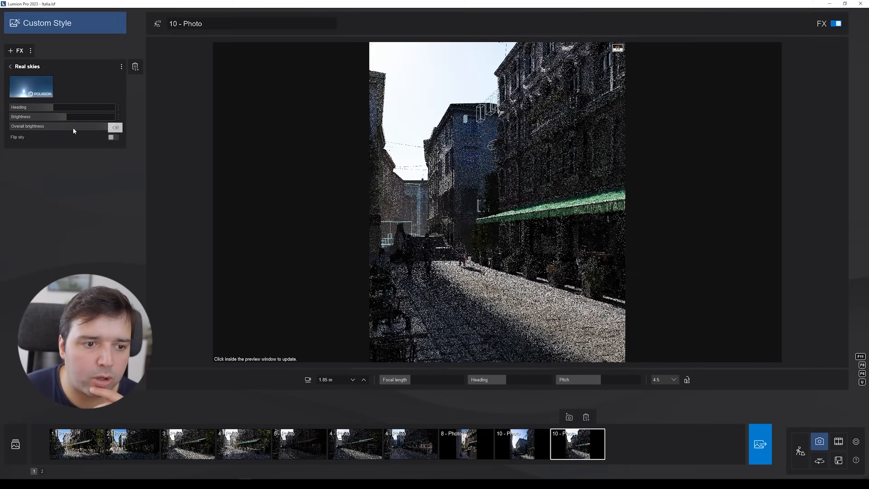
left_click_drag(72, 127, 61, 128)
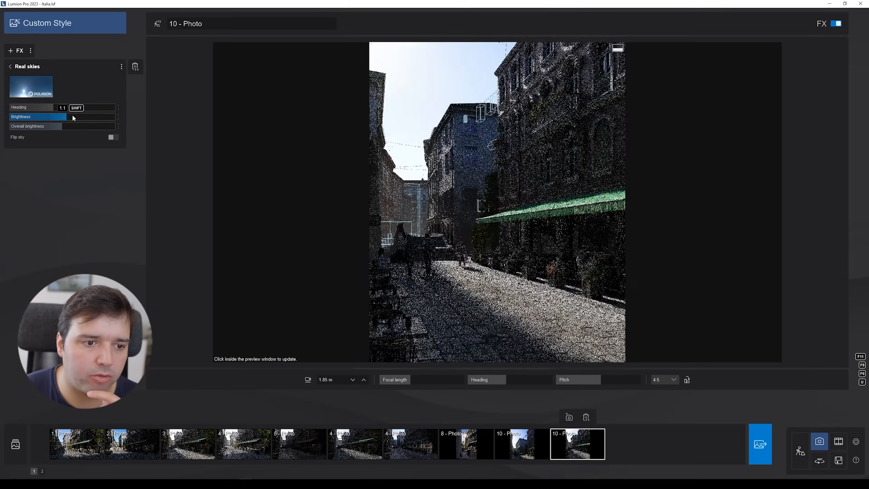
left_click_drag(71, 117, 117, 118)
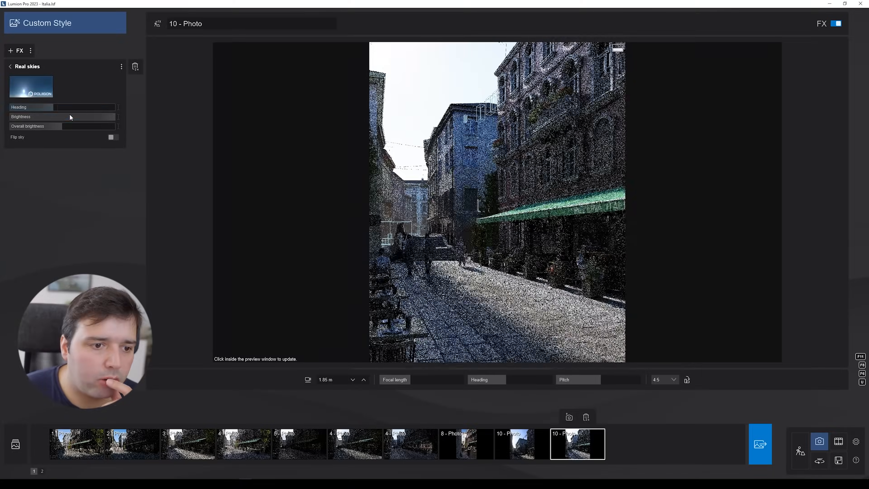
left_click(66, 115)
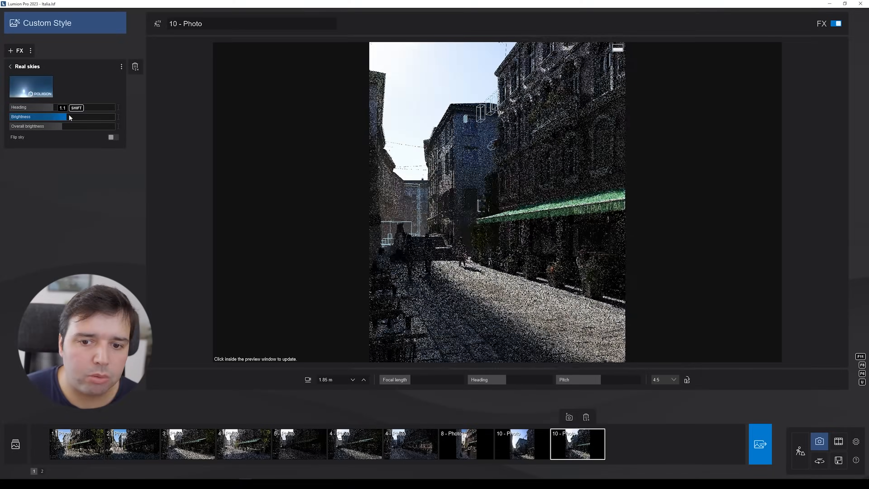
left_click(17, 66)
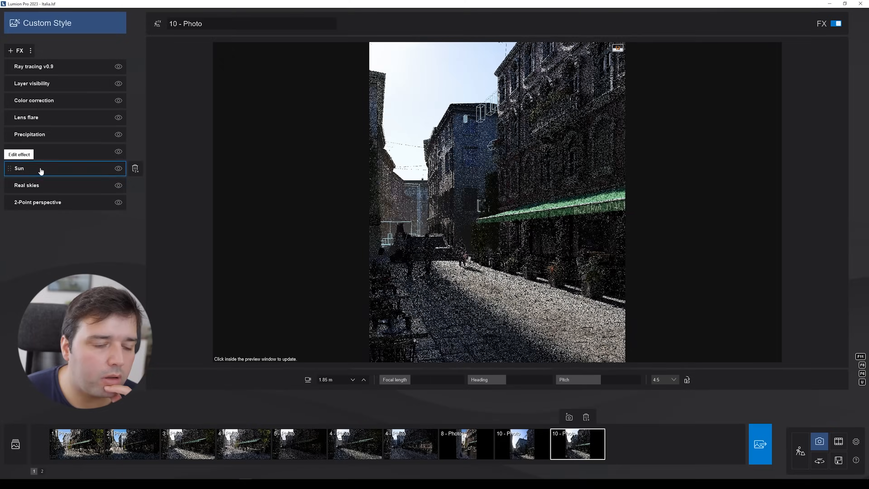
Step: Inspect the Sun and Fog effect settings and toggle the Fog effect off and back on
left_click(34, 168)
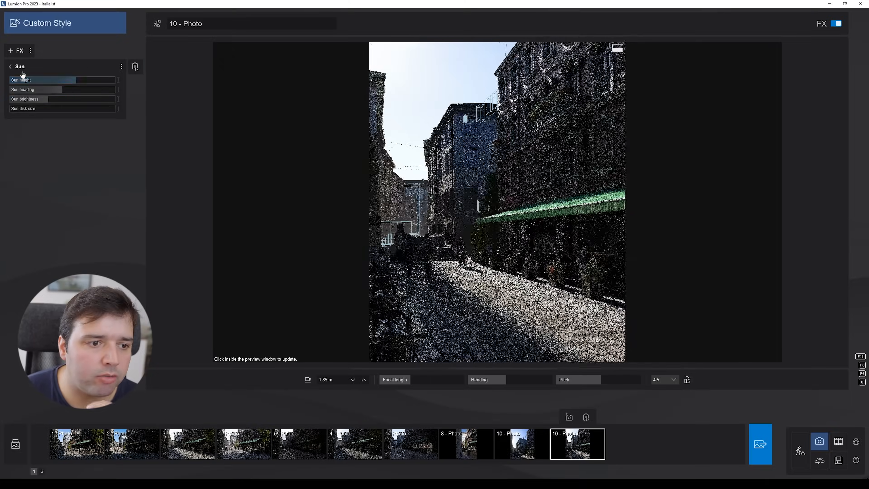
left_click(11, 67)
left_click(49, 151)
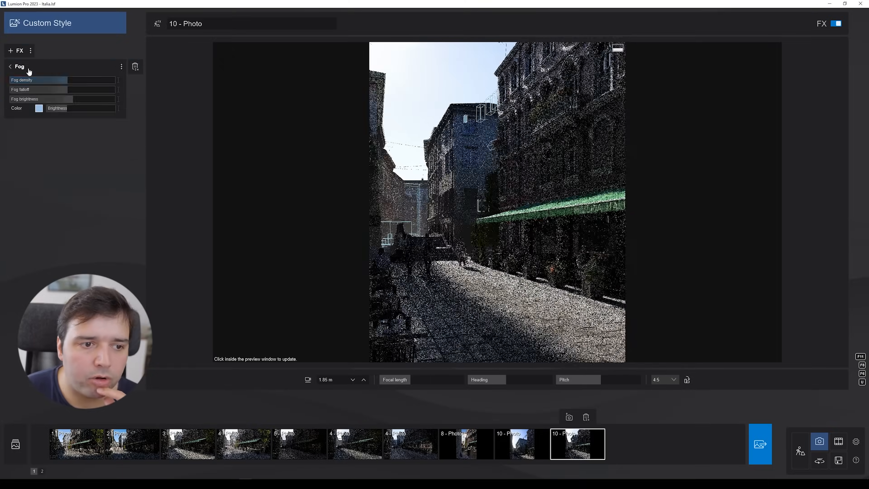
left_click(10, 66)
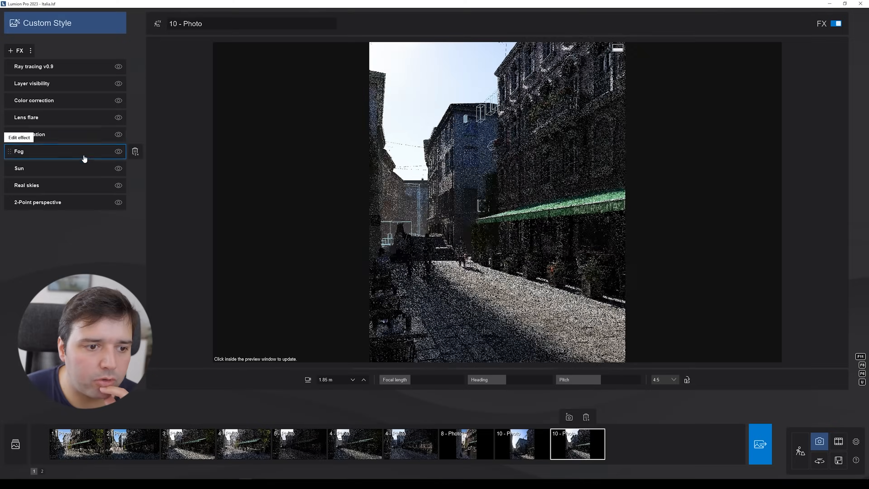
left_click(118, 152)
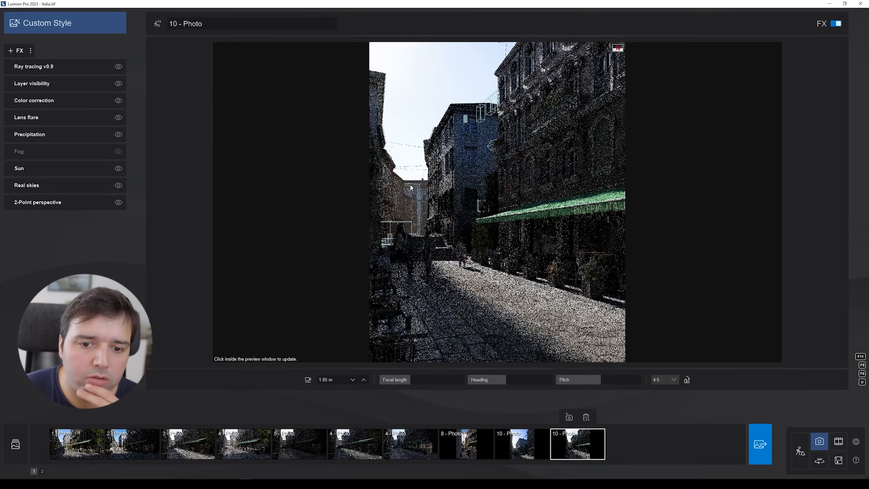
left_click(118, 152)
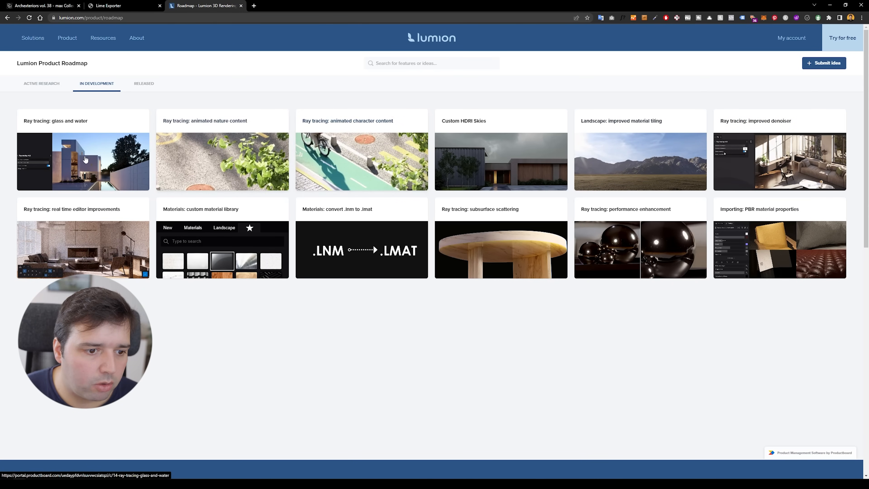
Step: Switch to the browser and open the Lumion roadmap entry on ray tracing real time editor improvements
left_click(106, 244)
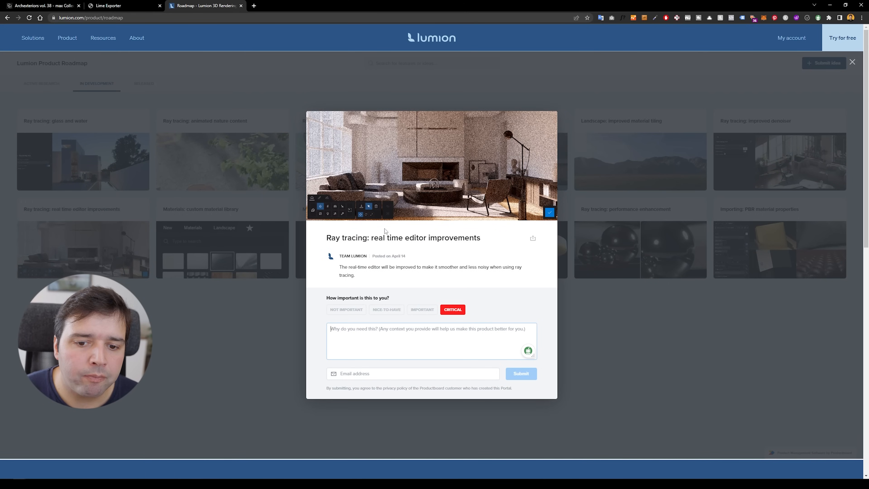
left_click(271, 349)
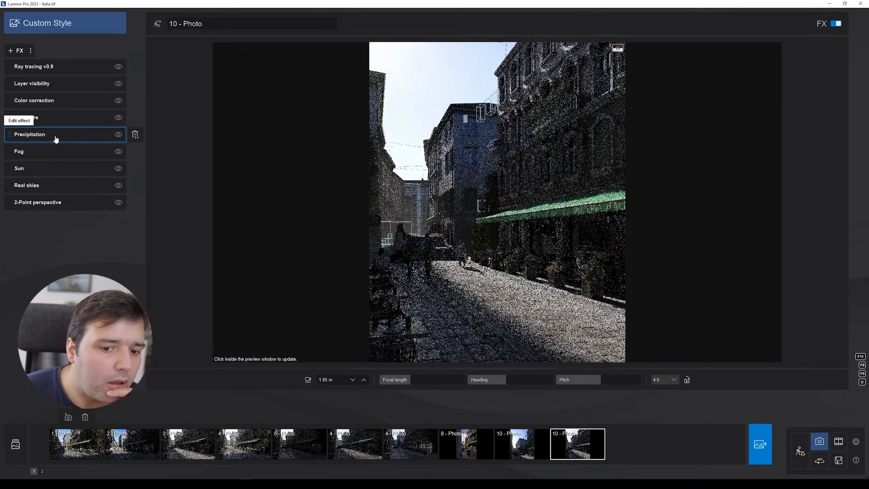
Step: Inspect the Precipitation effect settings and toggle the effect off and back on
left_click(56, 137)
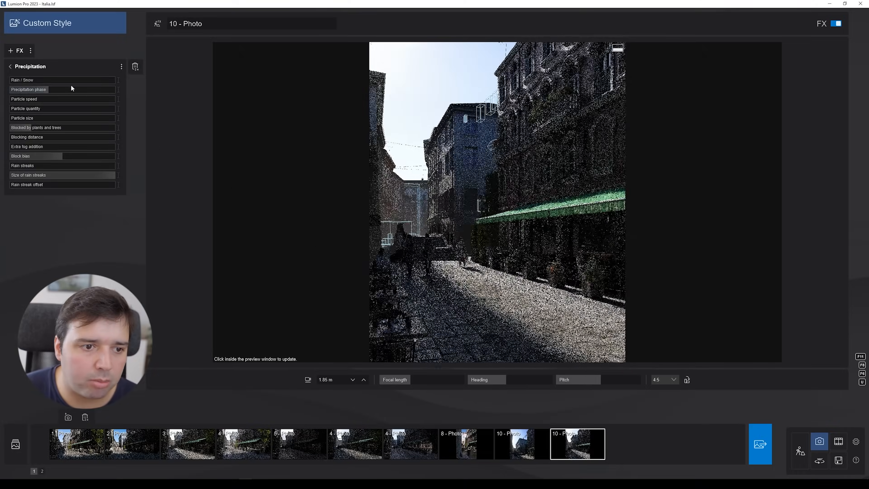
left_click(16, 68)
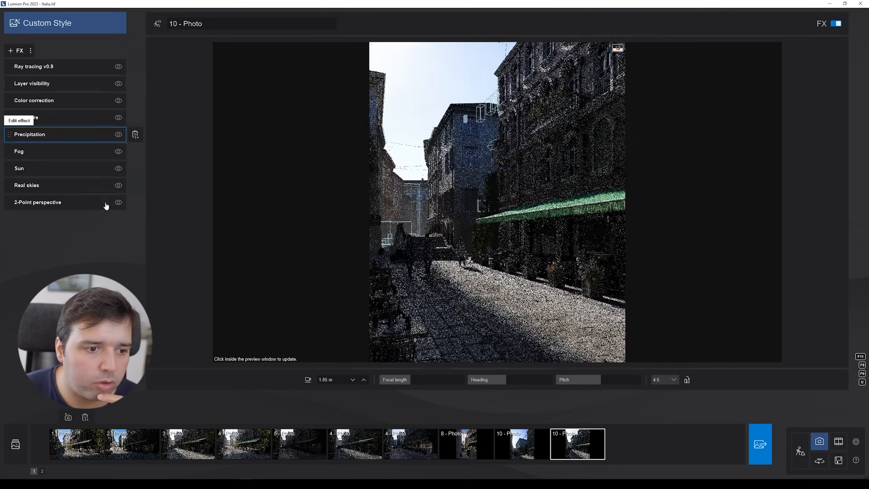
left_click(118, 135)
left_click(118, 135)
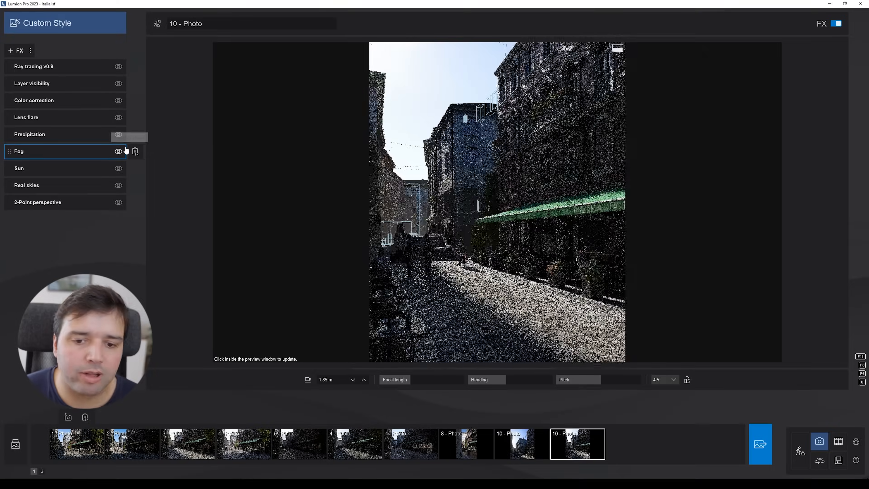
Step: Lower the Lens flare effect's master brightness
left_click(118, 118)
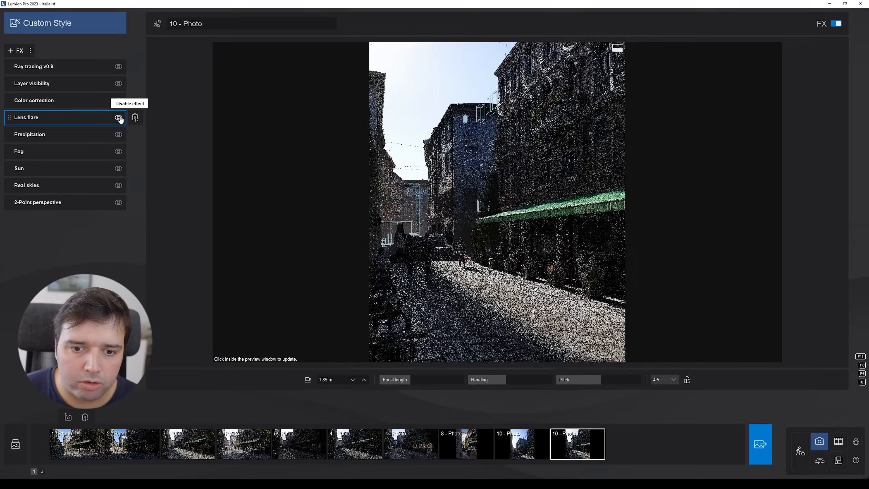
left_click(19, 118)
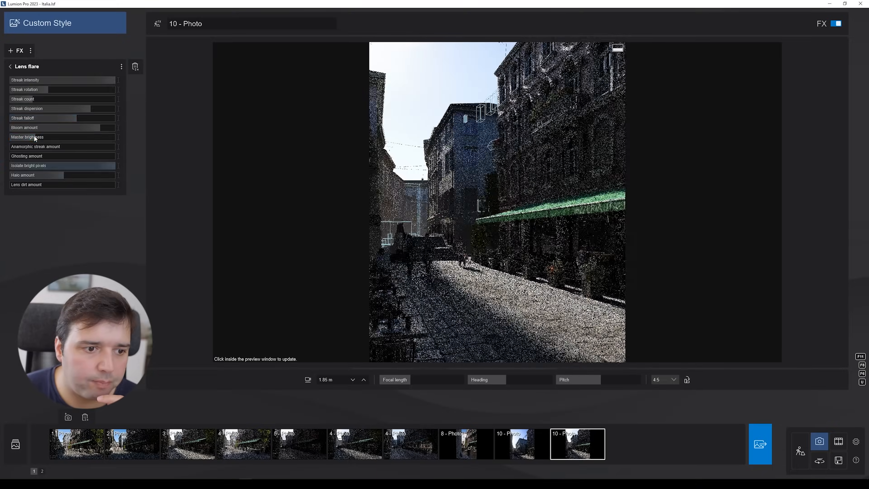
left_click_drag(36, 136, 1, 145)
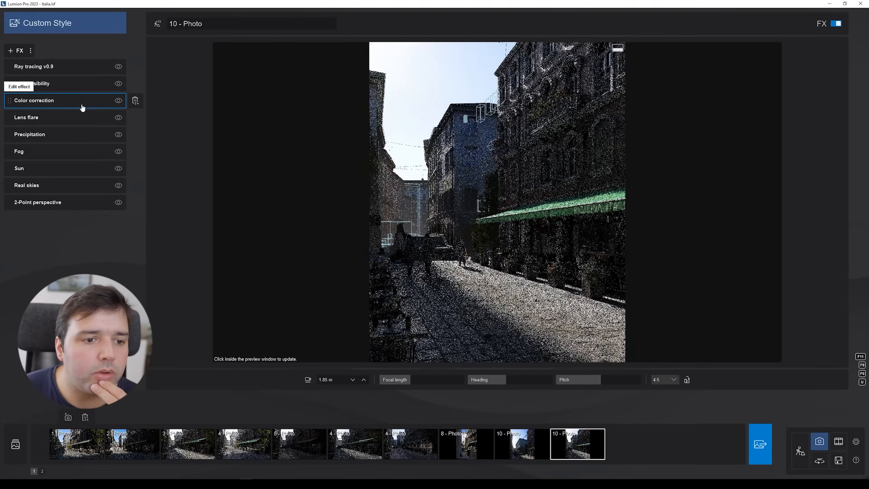
Step: Check the Color correction and Ray tracing effect settings
left_click(46, 101)
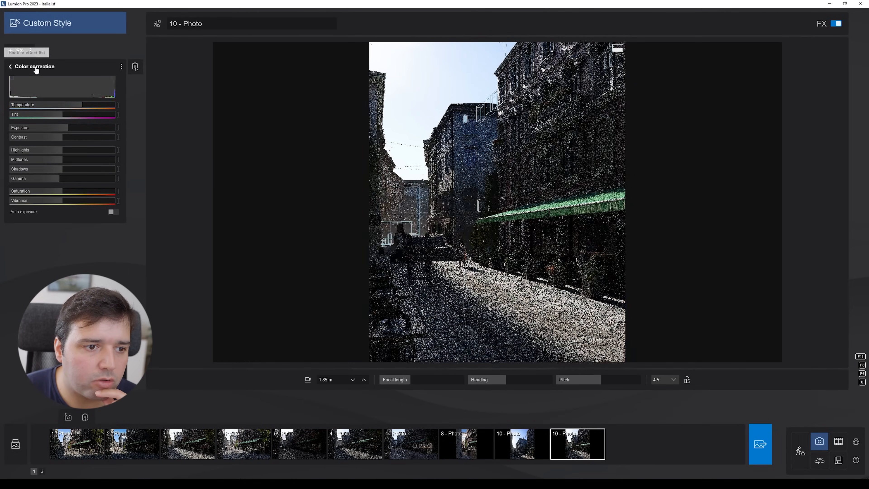
left_click(37, 69)
left_click(38, 80)
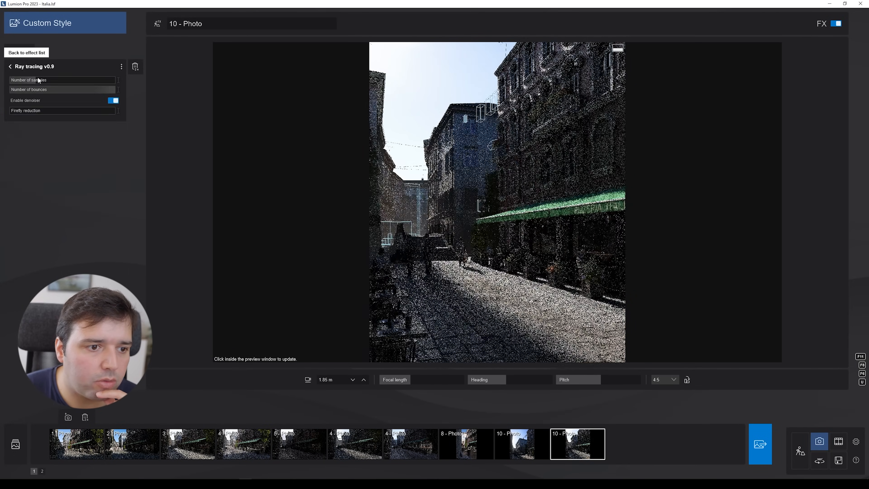
left_click(19, 71)
Step: Raise the Color correction exposure to about 1.5 and refresh the photo preview
left_click(34, 100)
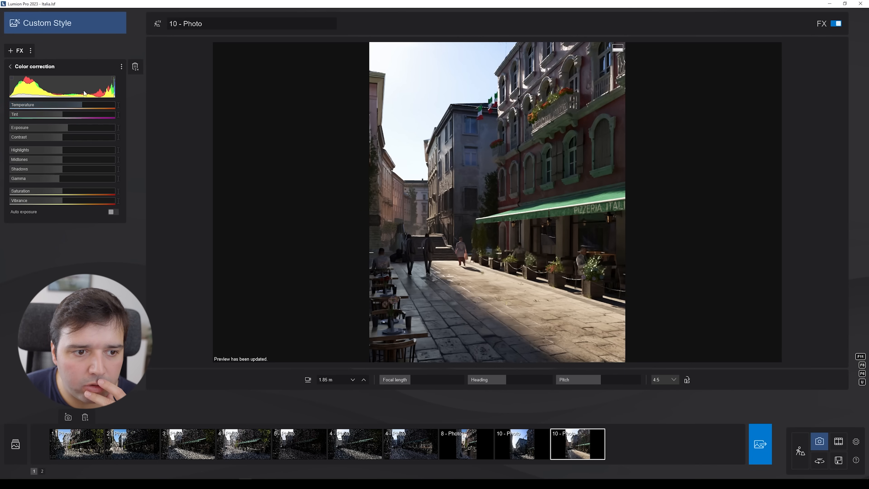
left_click_drag(67, 129, 75, 127)
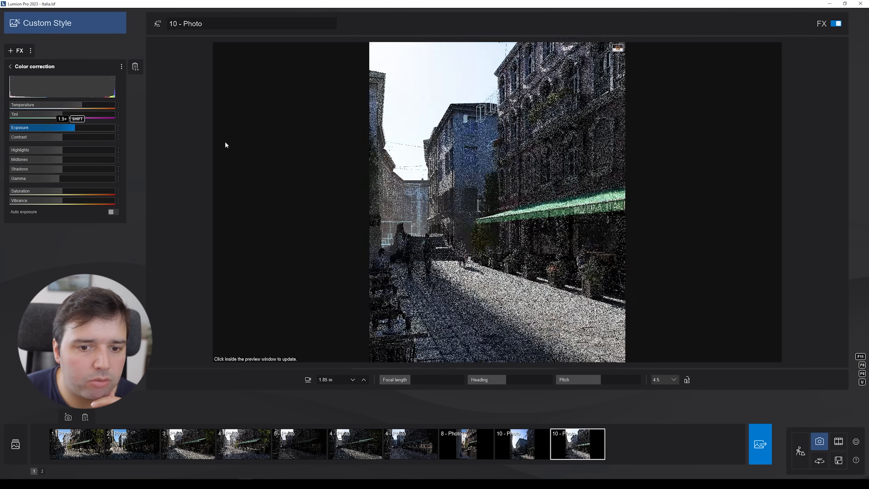
left_click(464, 166)
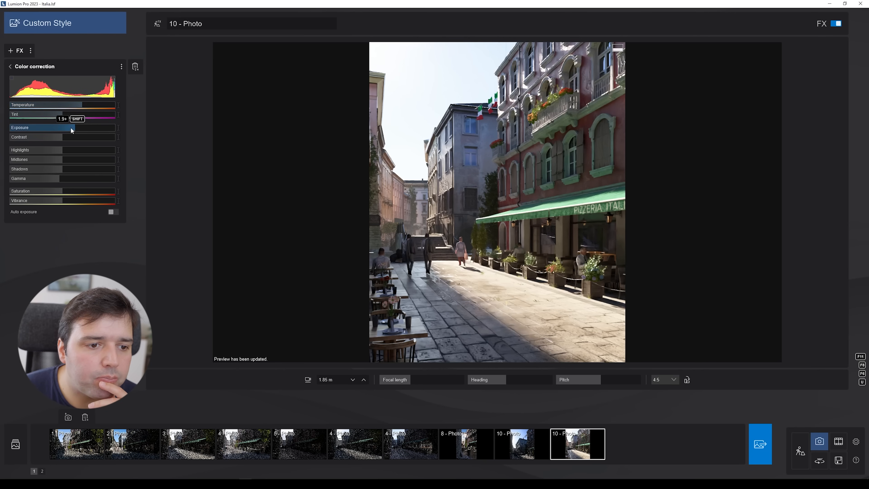
Step: Lower the Color correction exposure slightly and toggle the highlight clipping display on and off
left_click_drag(73, 128, 69, 127)
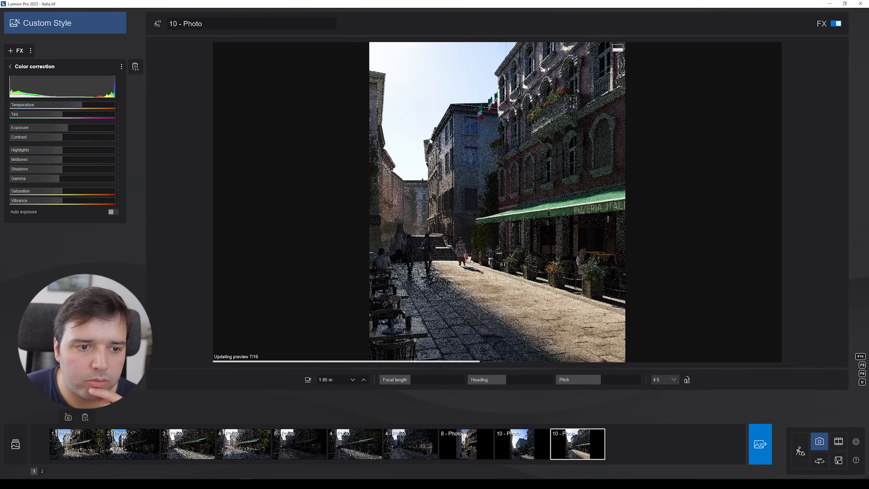
left_click(113, 80)
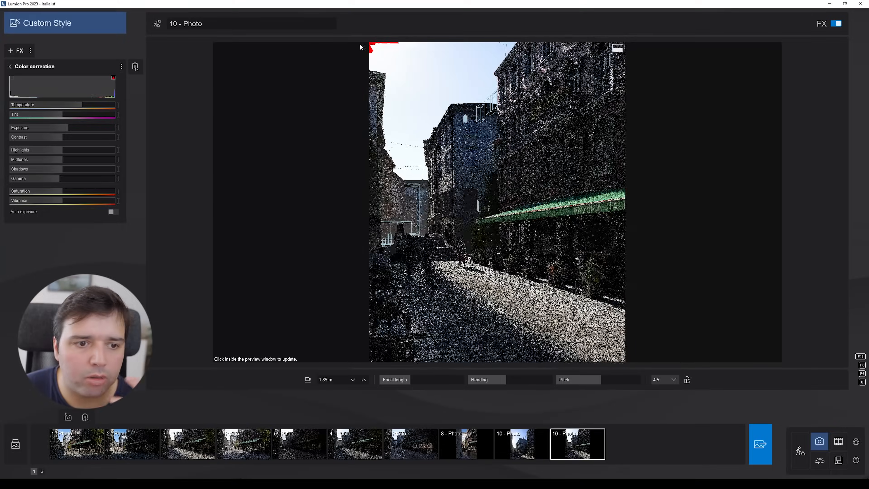
left_click(114, 80)
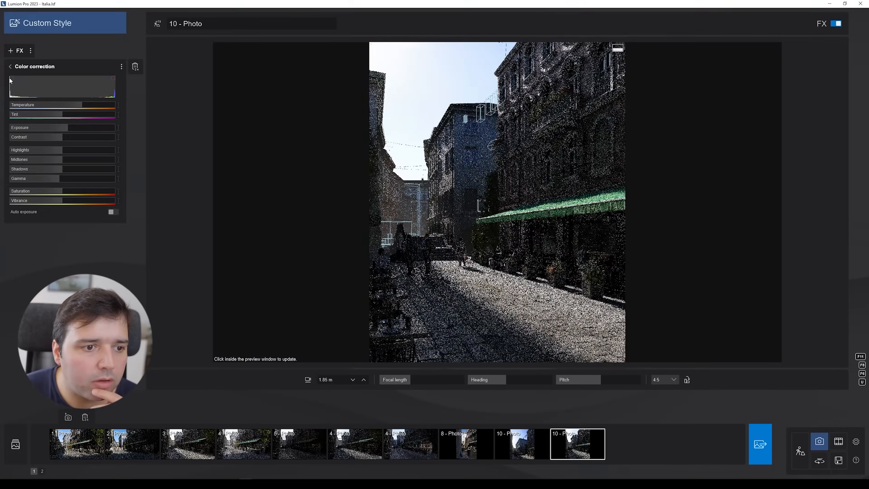
Step: With shadow clipping shown, adjust the Shadows and Exposure sliders, and hide the shadow clipping display again
left_click(12, 79)
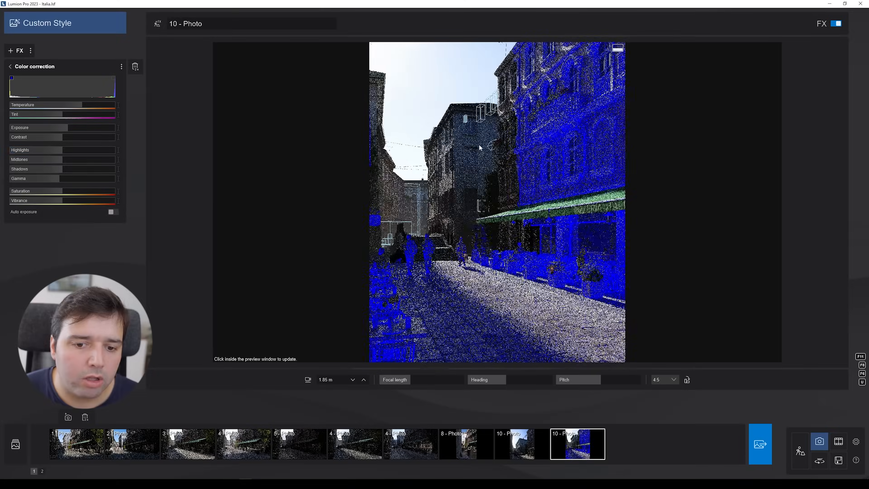
mouse_move(57, 169)
left_mouse_down()
mouse_move(199, 174)
mouse_move(36, 182)
mouse_move(121, 183)
mouse_move(66, 175)
left_mouse_up()
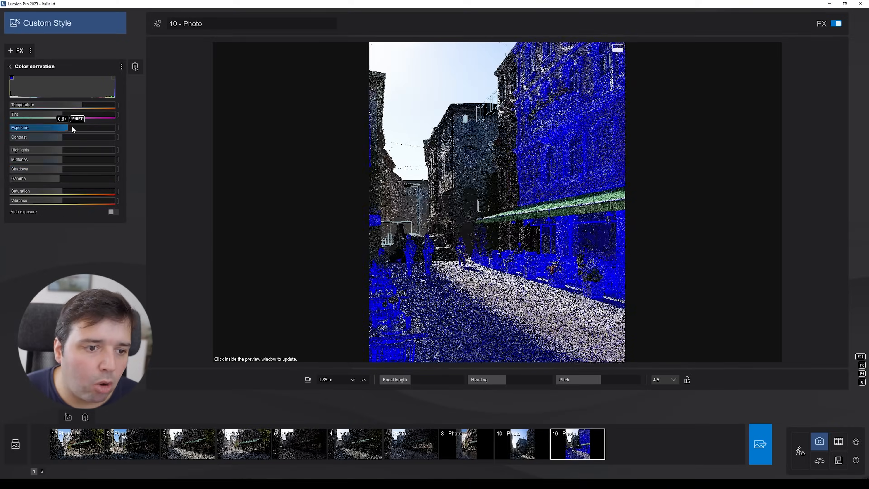
mouse_move(67, 126)
left_mouse_down()
mouse_move(103, 125)
mouse_move(68, 126)
mouse_move(75, 131)
left_mouse_up()
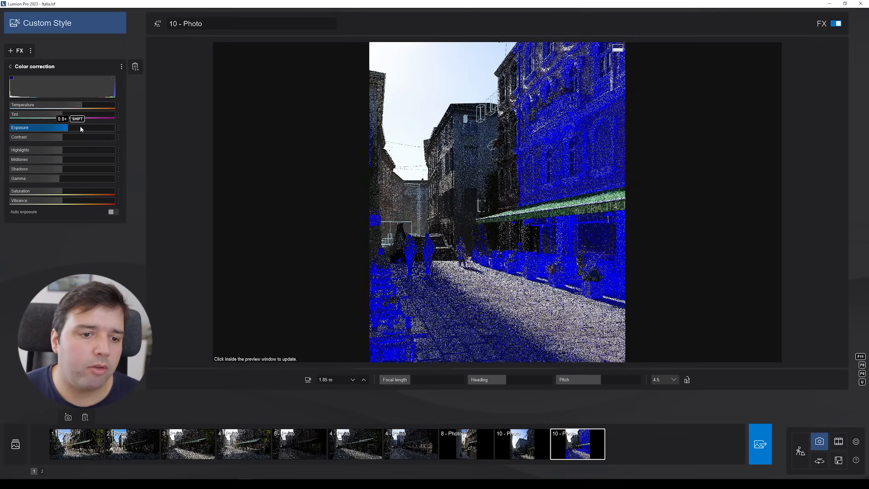
left_click(11, 79)
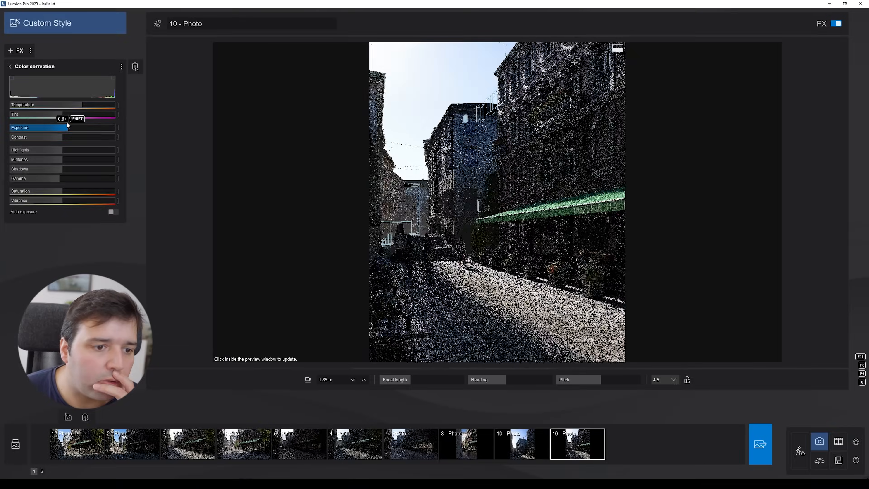
Step: Set the Color correction temperature to 100% and refresh the photo preview
mouse_move(78, 105)
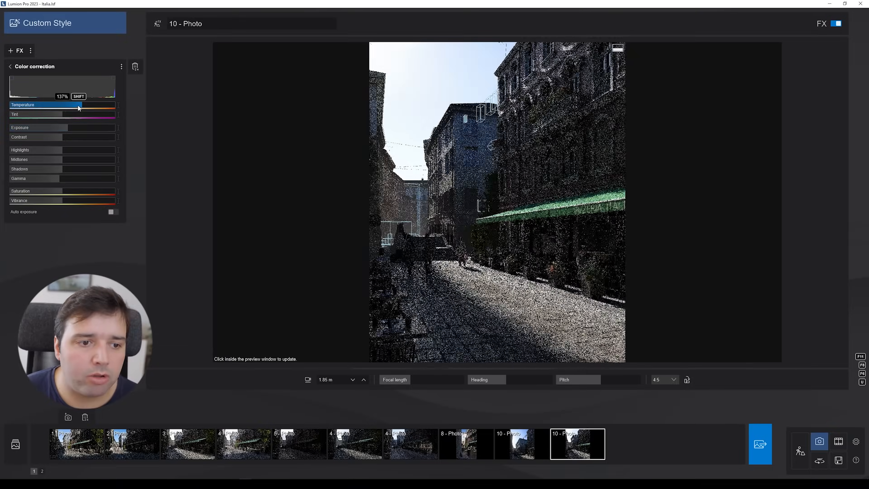
left_click(62, 104)
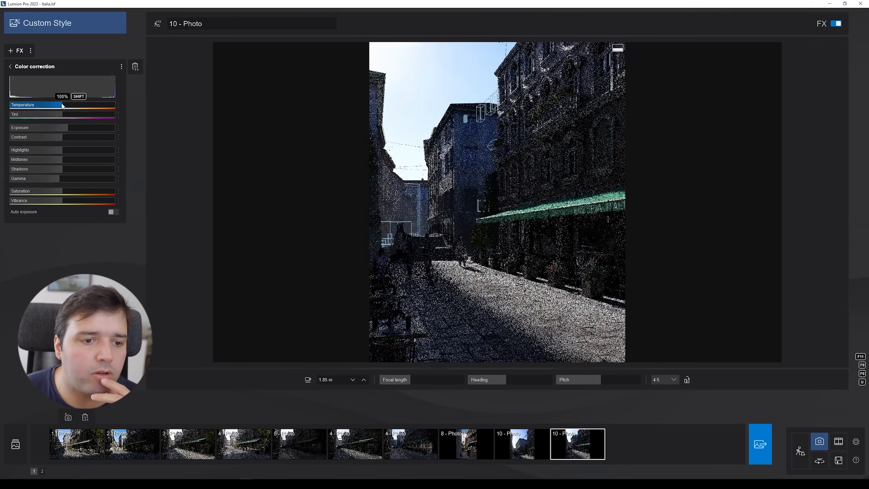
left_click(393, 167)
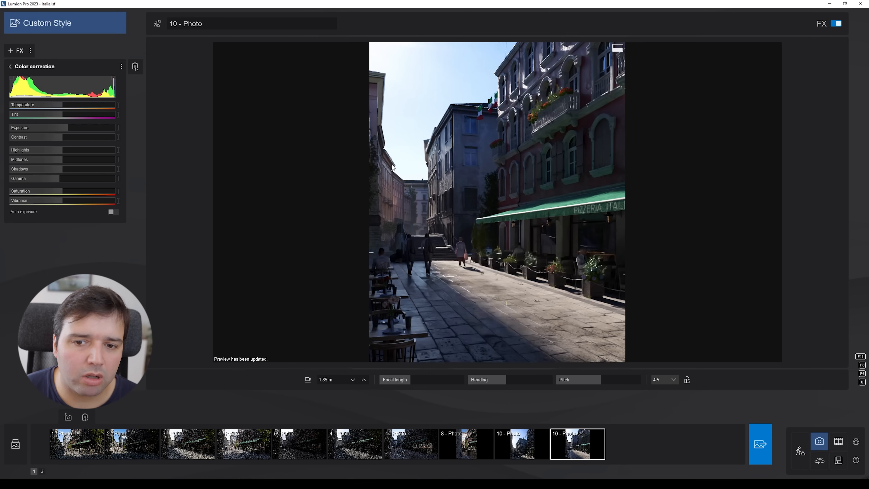
Step: Set the Color correction temperature to 131% and refresh the photo preview
left_click(81, 104)
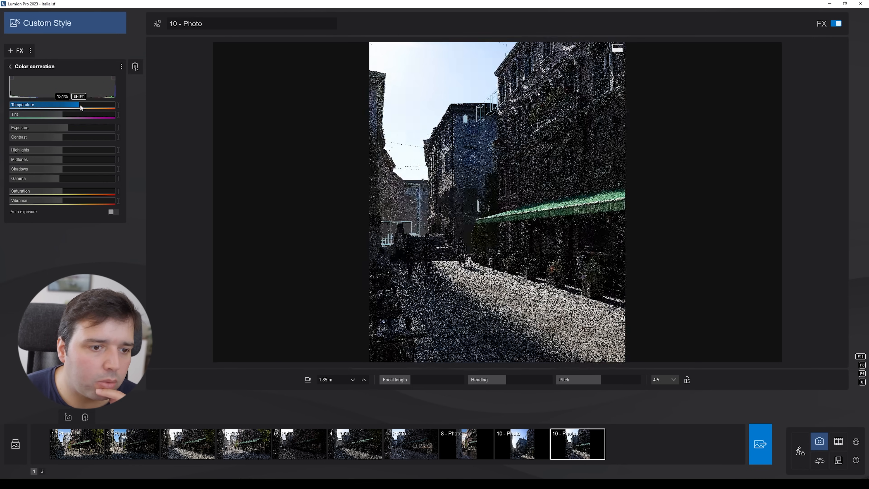
left_click(448, 145)
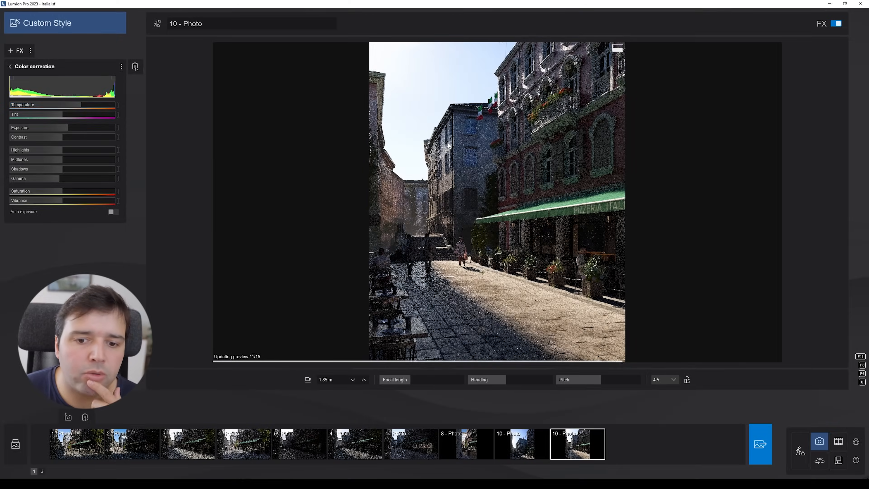
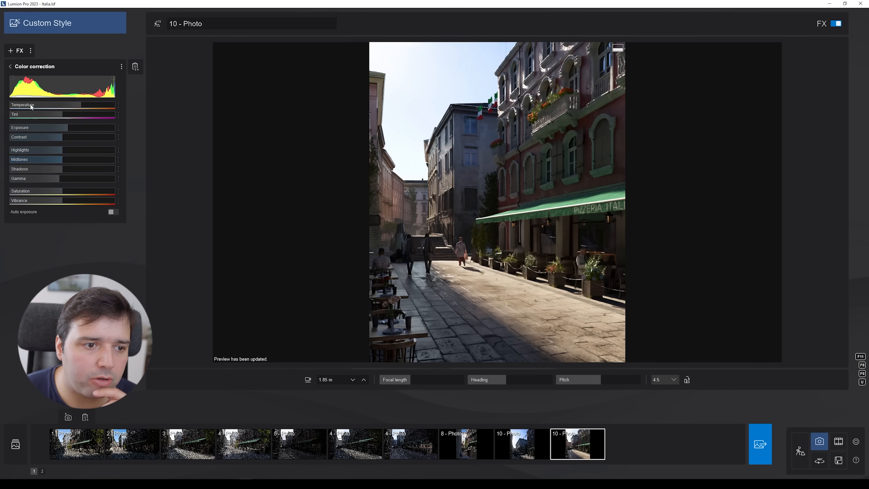
Step: Open the photo's Layer visibility effect and return to build mode
left_click(9, 66)
left_click(31, 83)
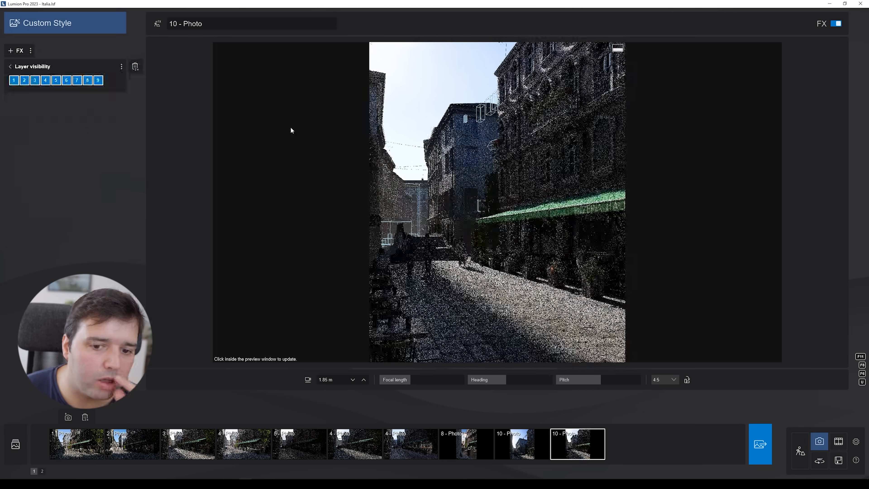
left_click(800, 451)
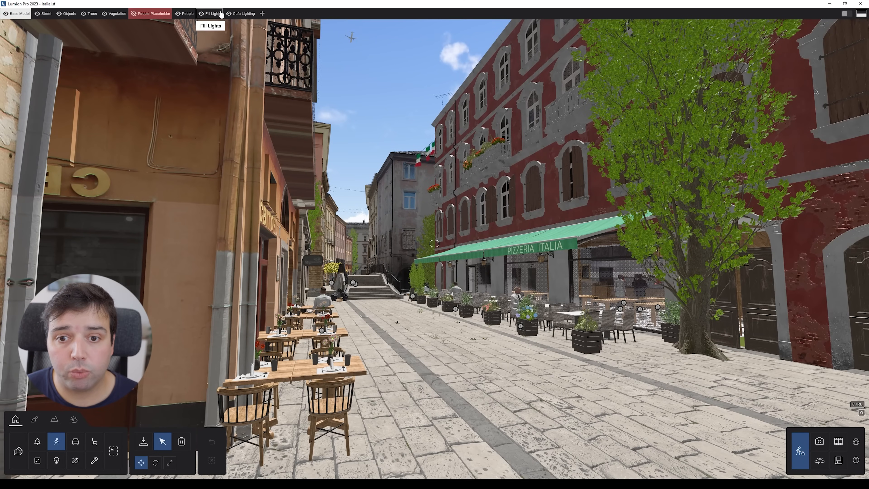
Step: Show the People Placeholder layer after briefly toggling the Objects, Trees, Fill Lights and Cafe Lighting layers
right_click_drag(415, 113, 410, 188)
key("s")
key("w")
key("d")
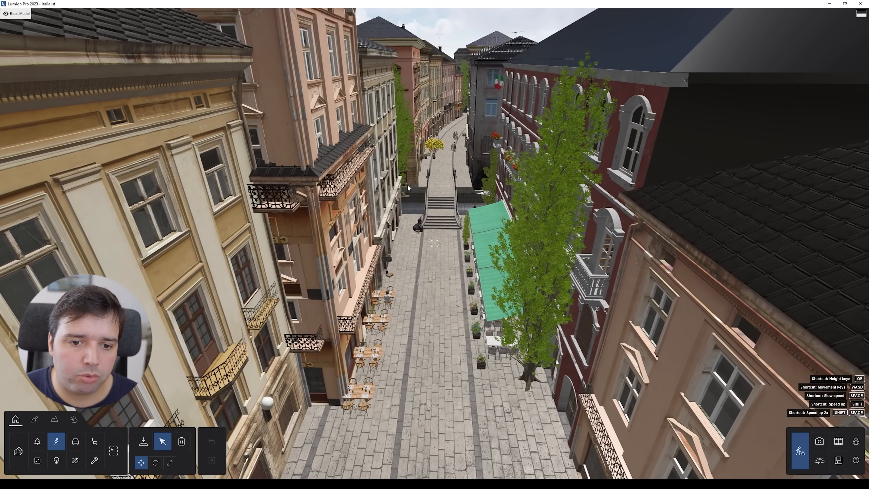
mouse_move(39, 18)
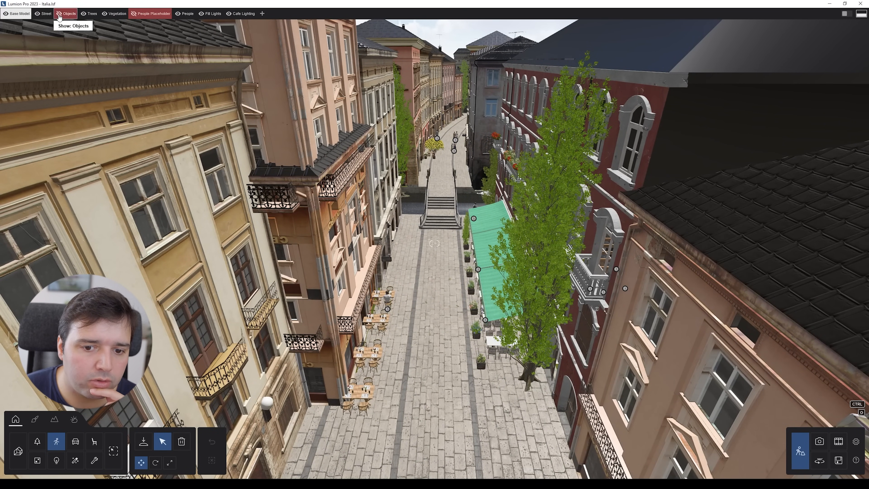
left_click(83, 14)
left_click(84, 14)
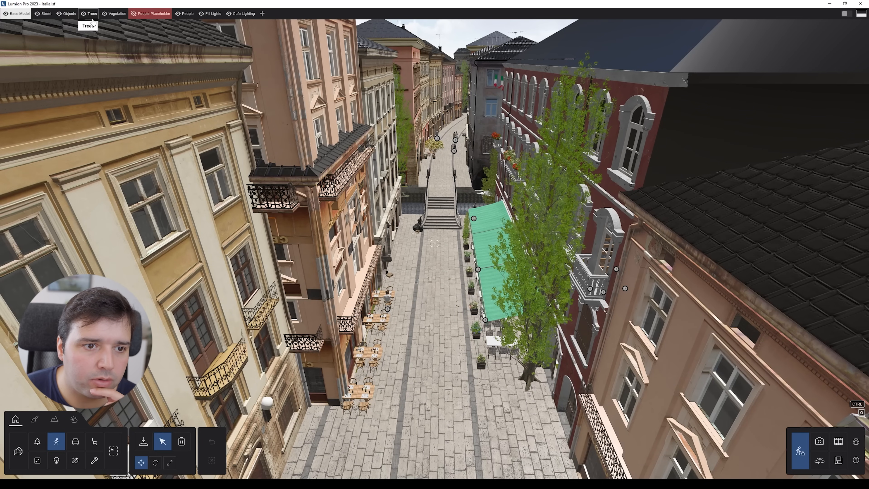
left_click(104, 15)
left_click(104, 14)
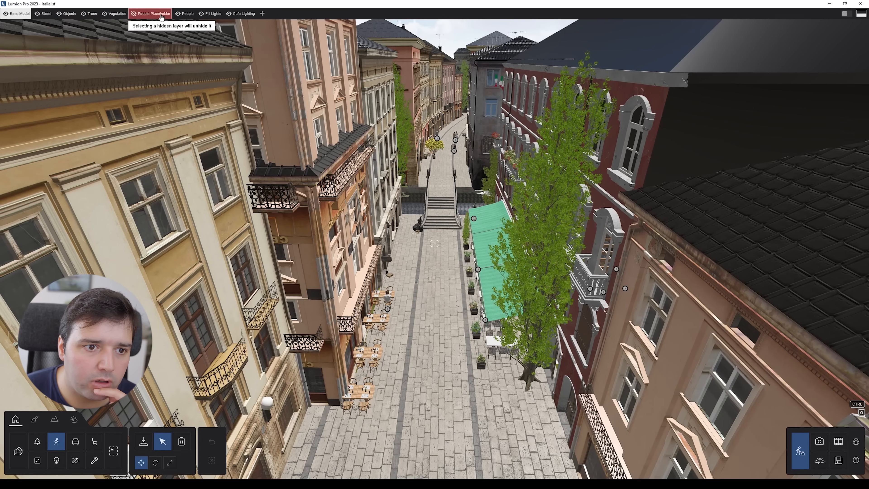
left_click(202, 16)
left_click(202, 15)
left_click(230, 15)
left_click(230, 15)
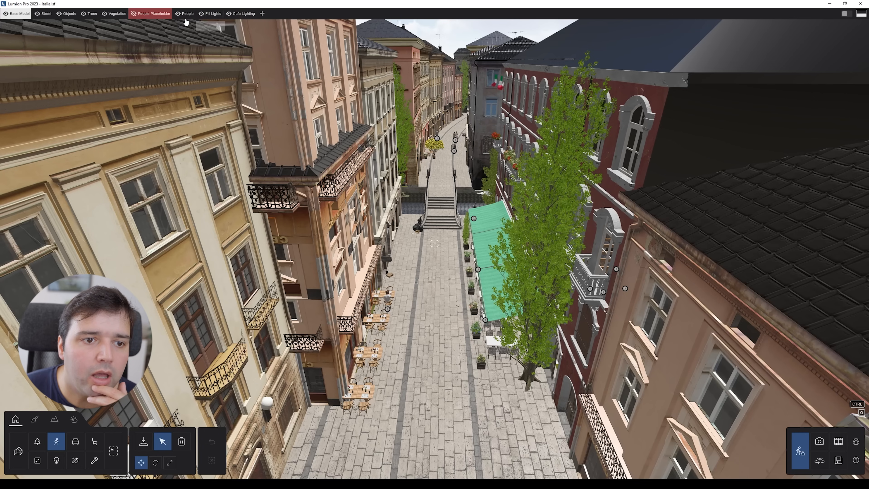
left_click(133, 16)
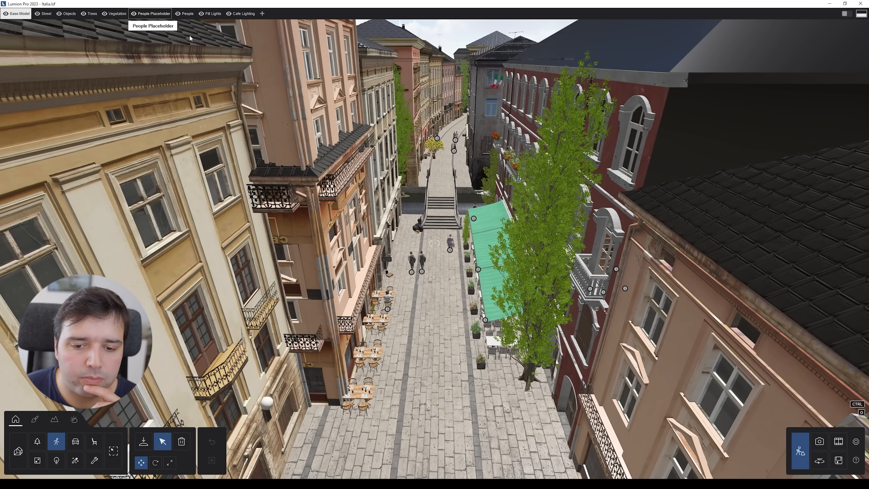
Step: Fly the camera down to street level beside the walking people and switch to photo mode
key("w")
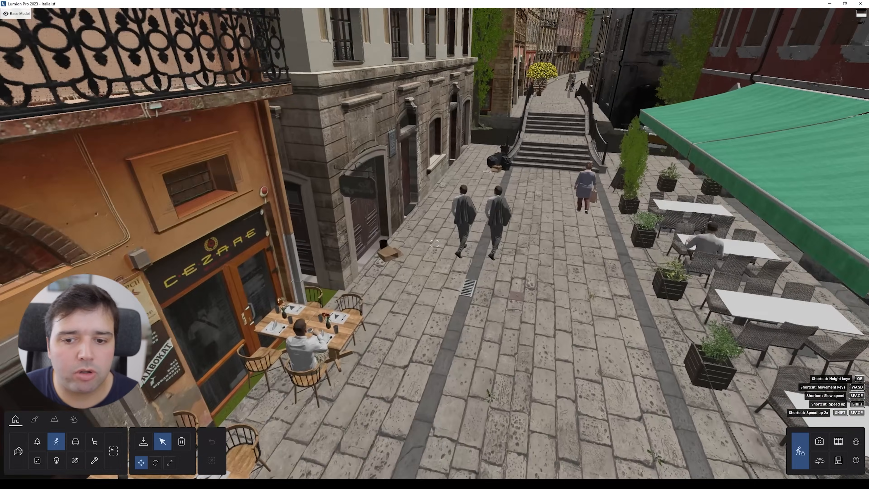
key("w")
right_click_drag(434, 243, 482, 173)
key("s")
mouse_move(351, 230)
right_mouse_down()
mouse_move(342, 230)
mouse_move(352, 229)
right_mouse_up()
key("d")
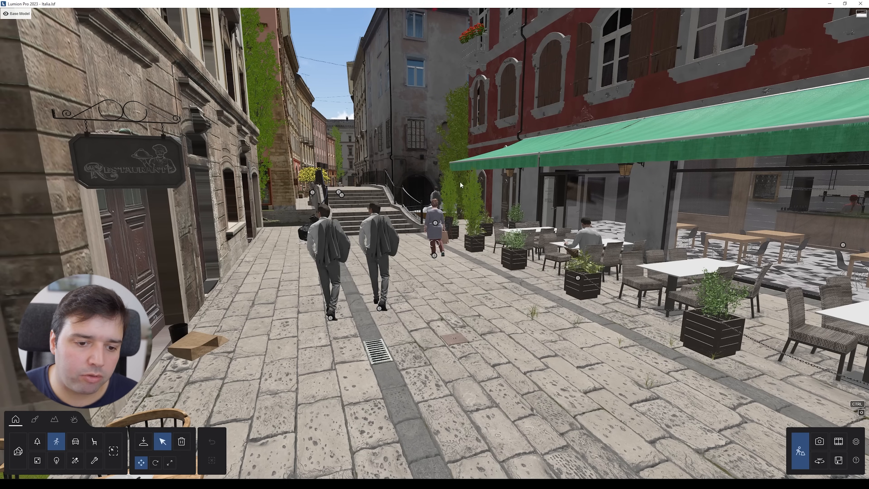
left_click(819, 441)
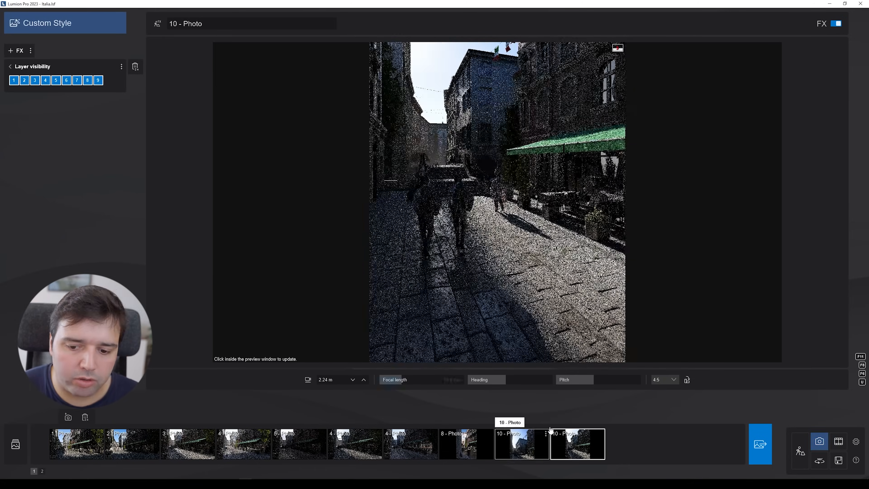
Step: Select photo 10 and toggle layer 6 off and on in its Layer visibility effect
left_click(571, 444)
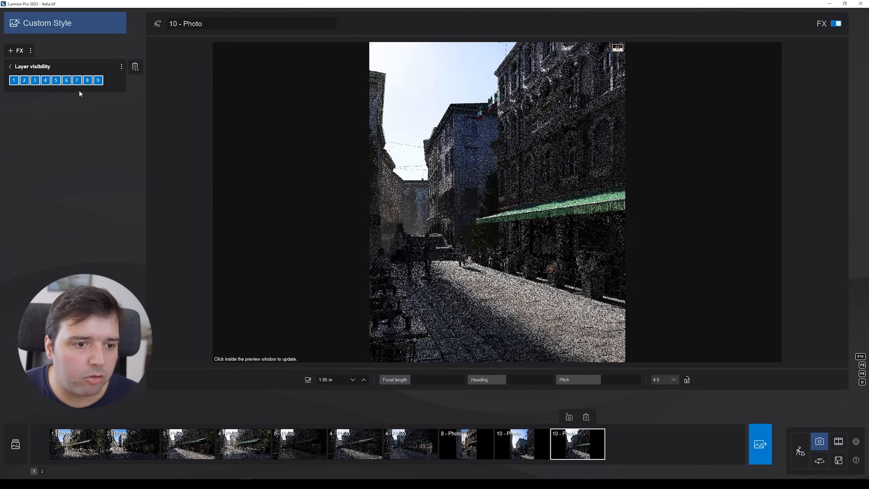
left_click(66, 80)
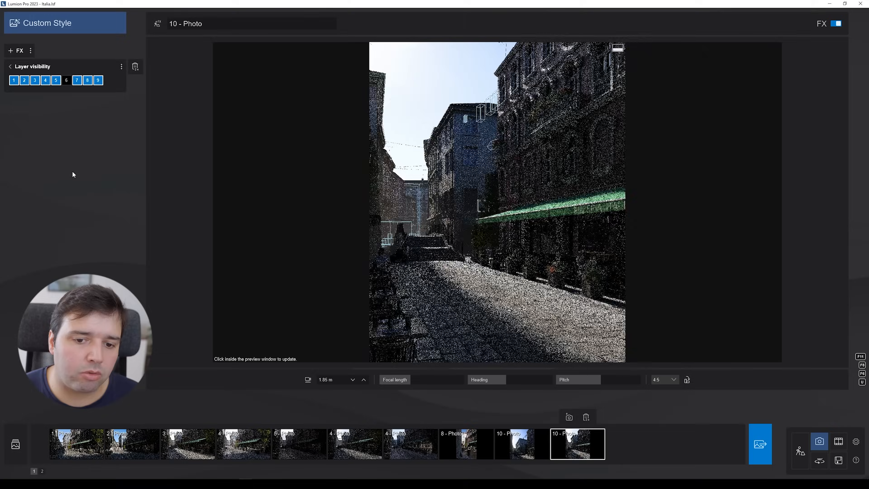
left_click(66, 82)
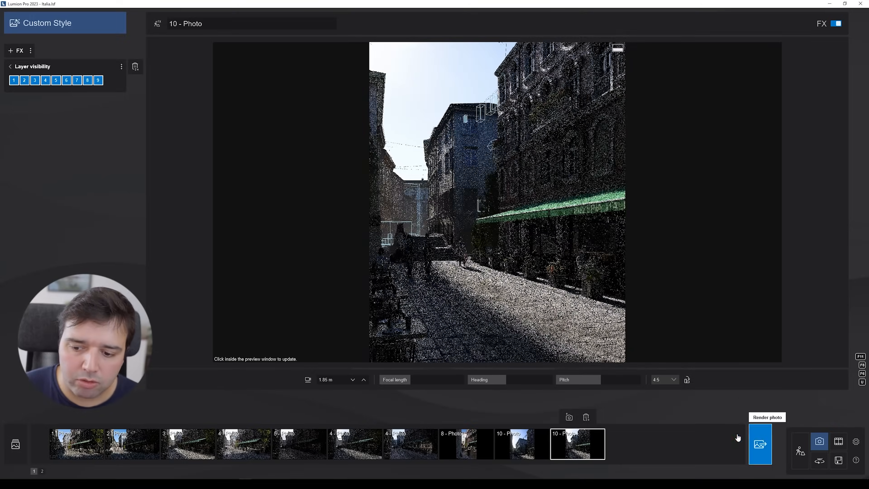
Step: Leave photo mode and walk the camera closer to the people on the street
left_click(760, 442)
left_click(426, 304)
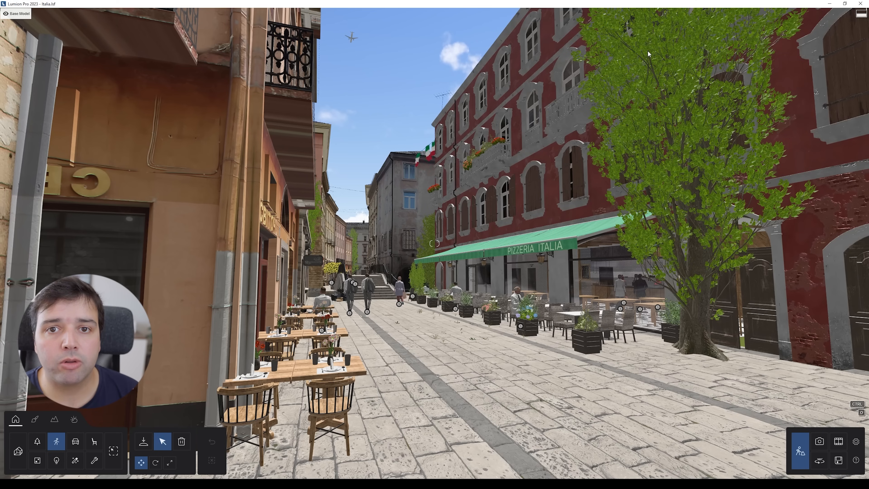
key("w")
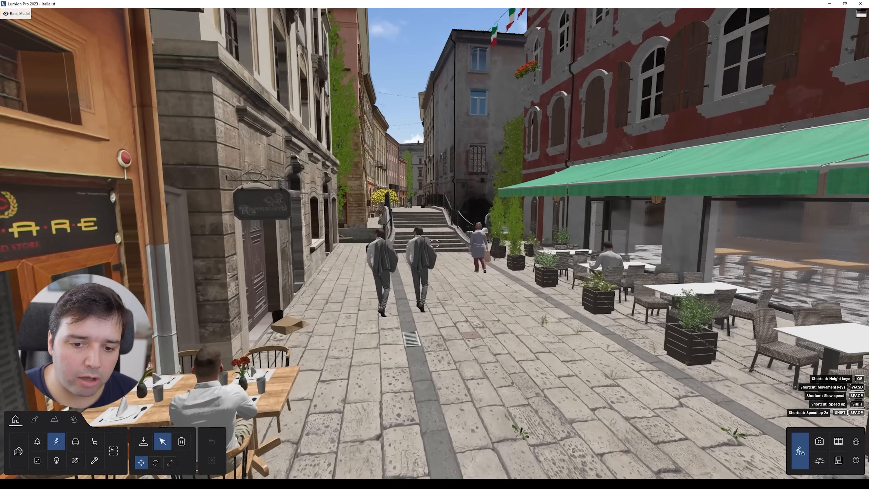
key("w")
right_click_drag(492, 144, 492, 211)
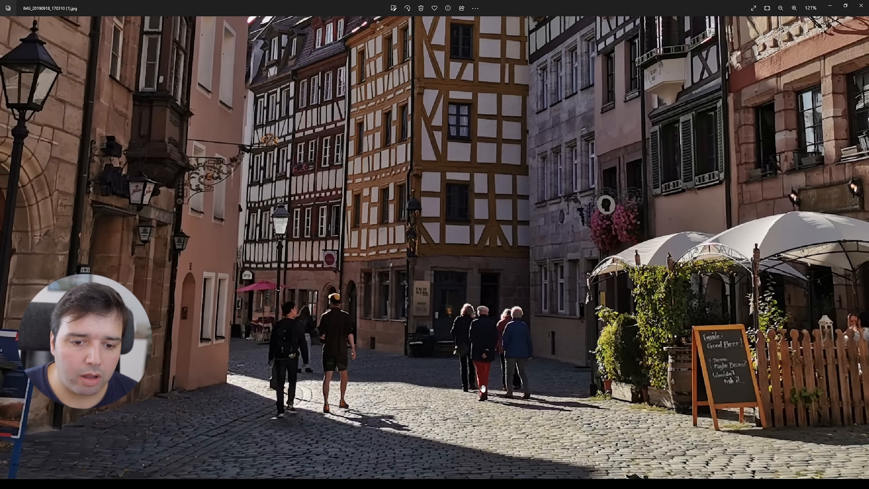
Step: Switch to the image viewer and zoom in and out on the reference street photo
scroll(482, 389, "down", 5)
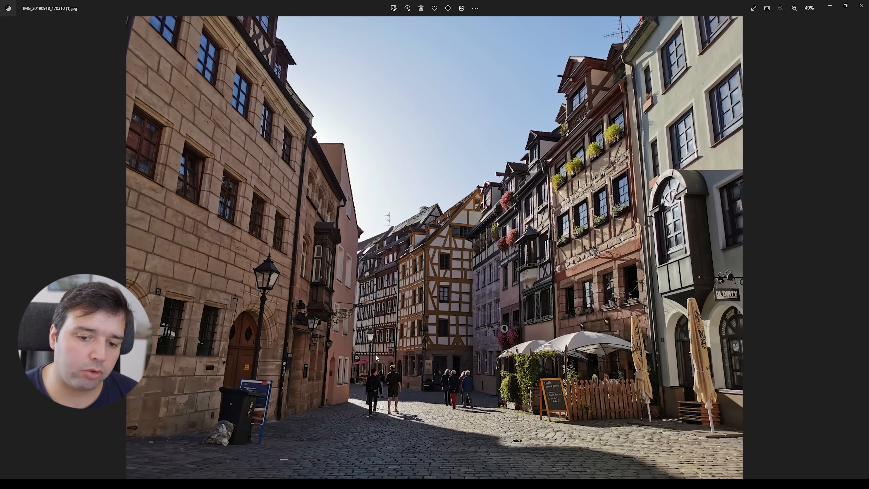
scroll(376, 406, "up", 3)
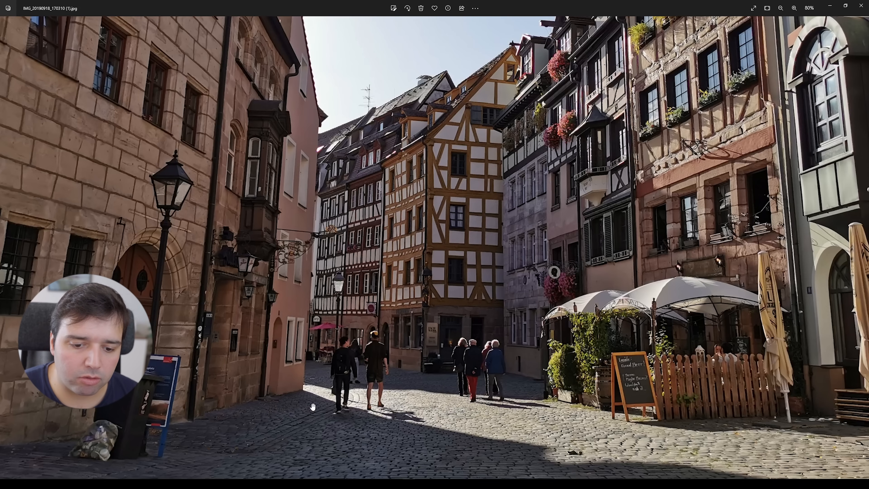
scroll(418, 363, "down", 5)
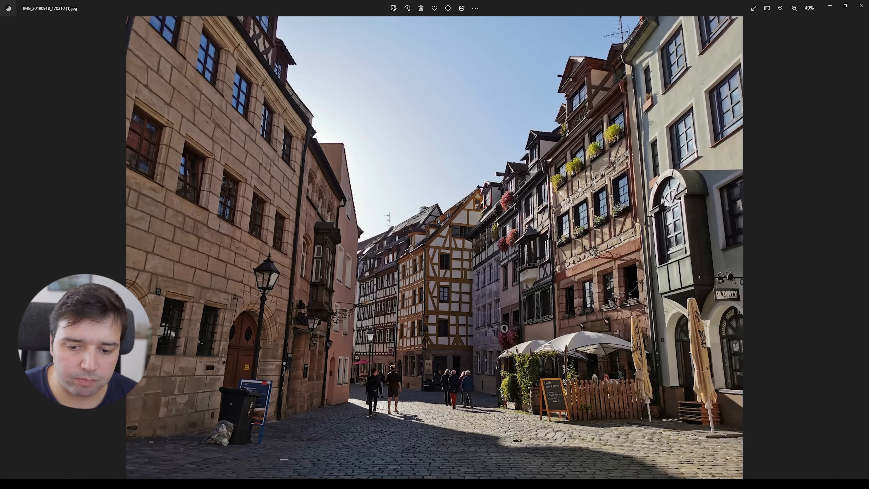
mouse_move(69, 484)
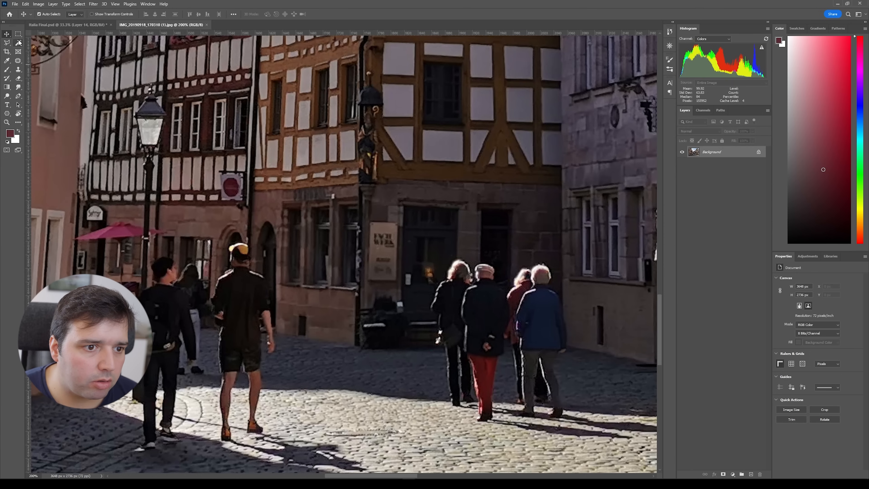
Step: Select the group of four walkers and the two men in the reference photo with the Object Selection tool
left_click(18, 43)
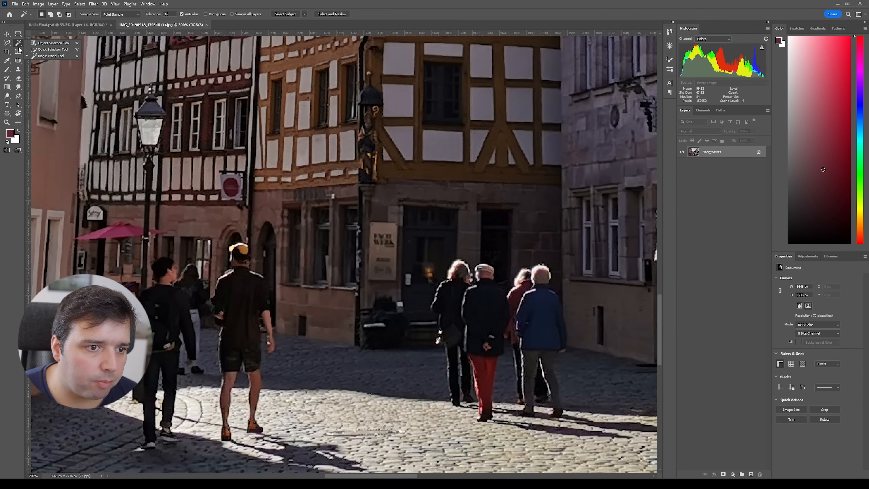
left_click(35, 44)
left_click_drag(375, 251, 451, 330)
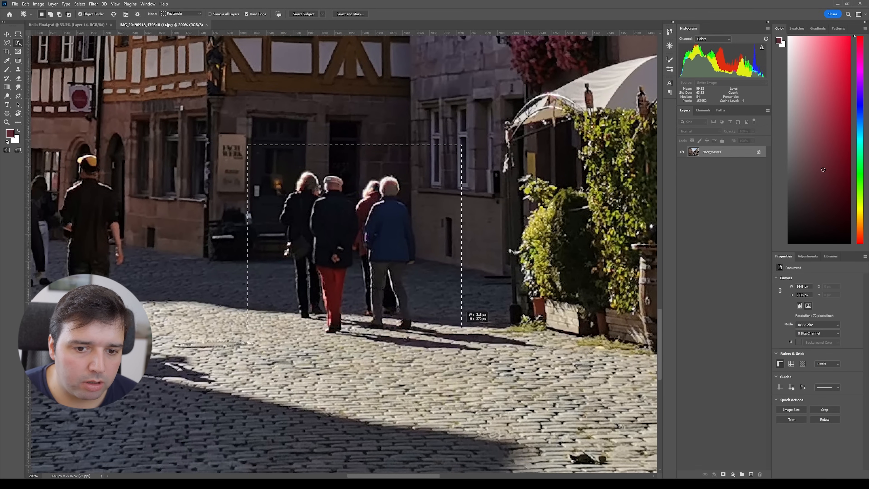
left_click_drag(462, 327, 461, 327)
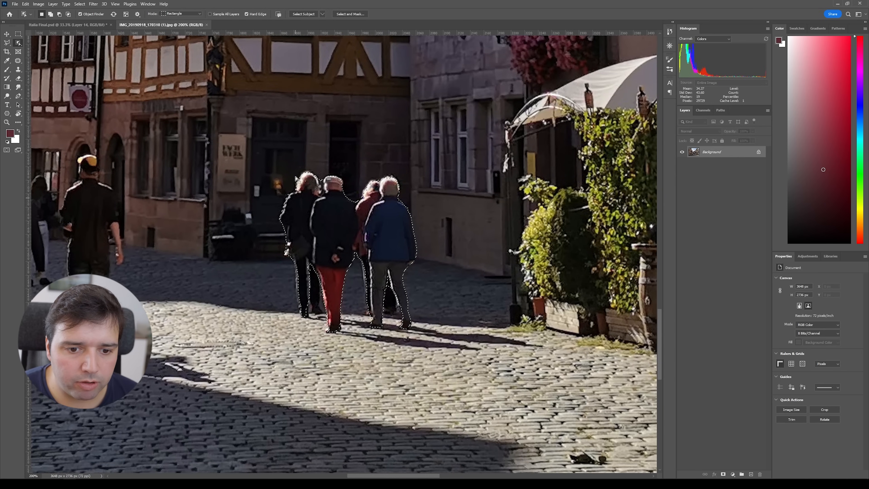
left_click_drag(212, 252, 356, 225)
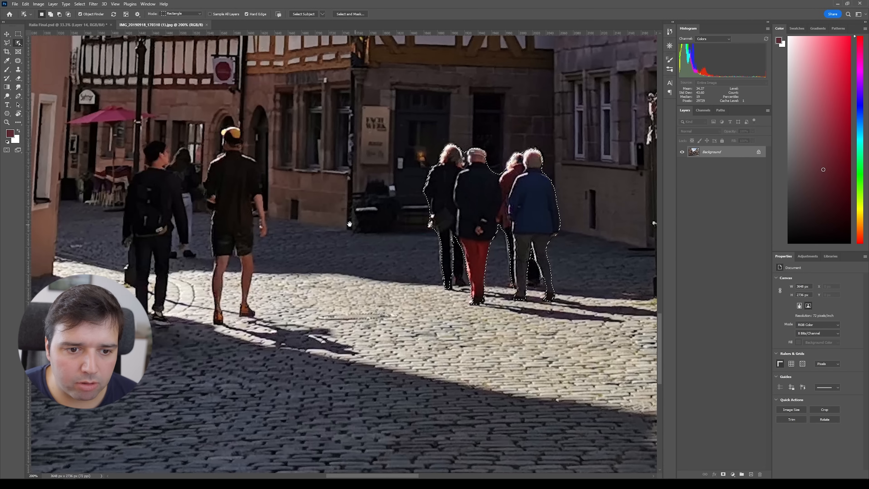
left_click_drag(111, 112, 343, 385)
Step: Switch to the Lasso tool and refine the selection around the people and their shadows
left_click(7, 43)
left_click(31, 44)
left_click(6, 42)
left_click(31, 51)
key("shift")
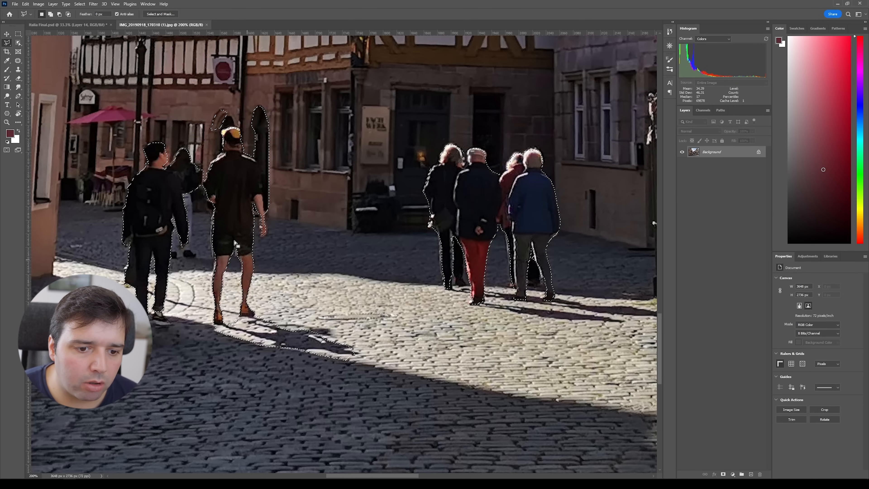
key("alt")
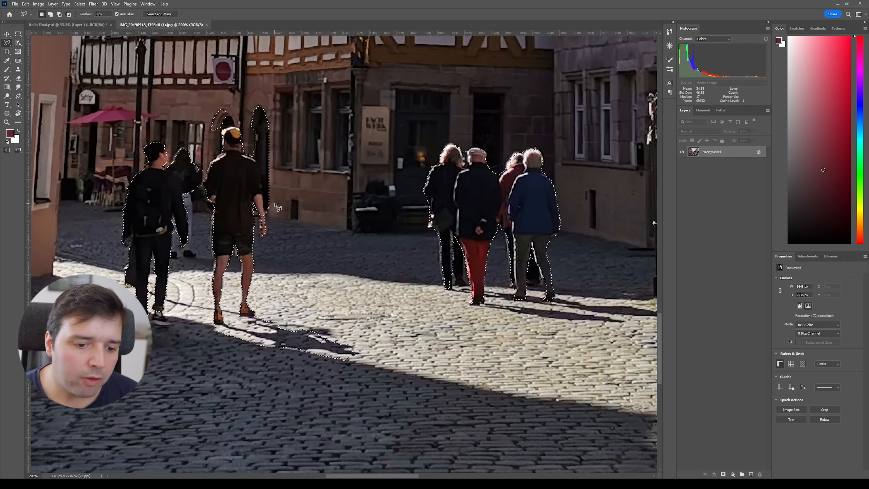
Step: Switch to the Italia Final document, zoom in on the street and hide the rendered people layer
key("ctrl+Tab")
key("v")
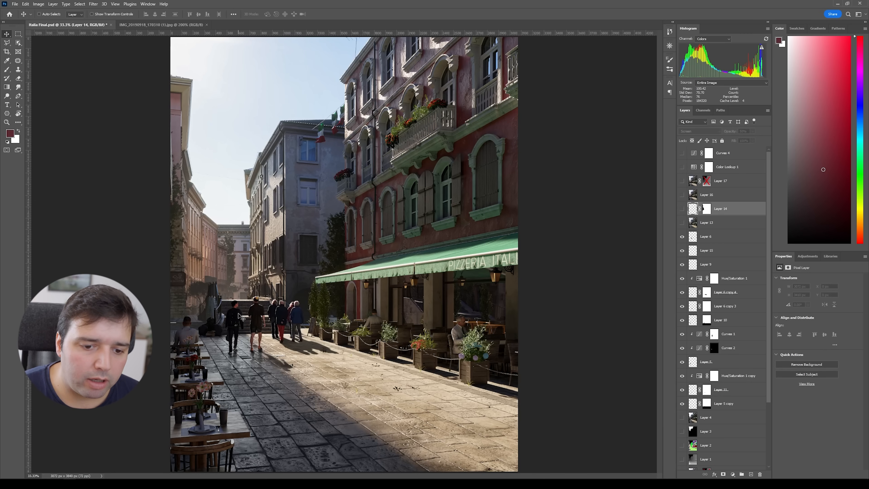
key("ctrl+plus")
left_click_drag(250, 290, 302, 172)
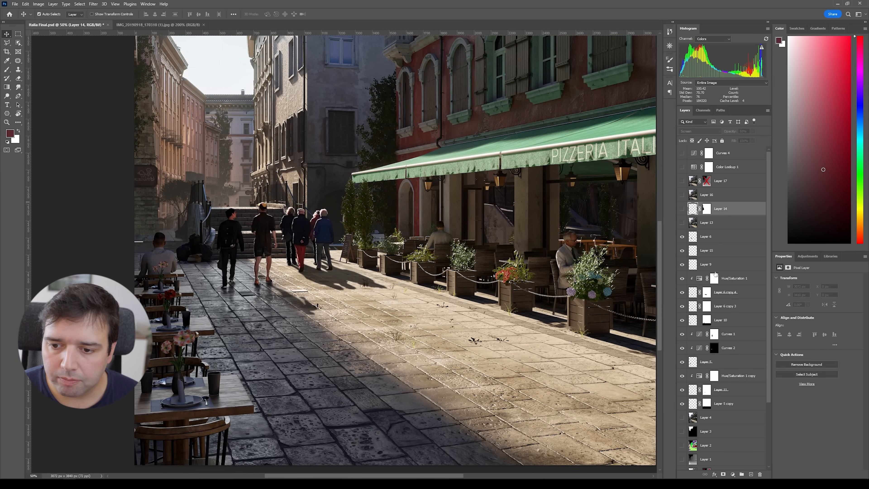
scroll(723, 280, "down", 3)
scroll(690, 319, "up", 2)
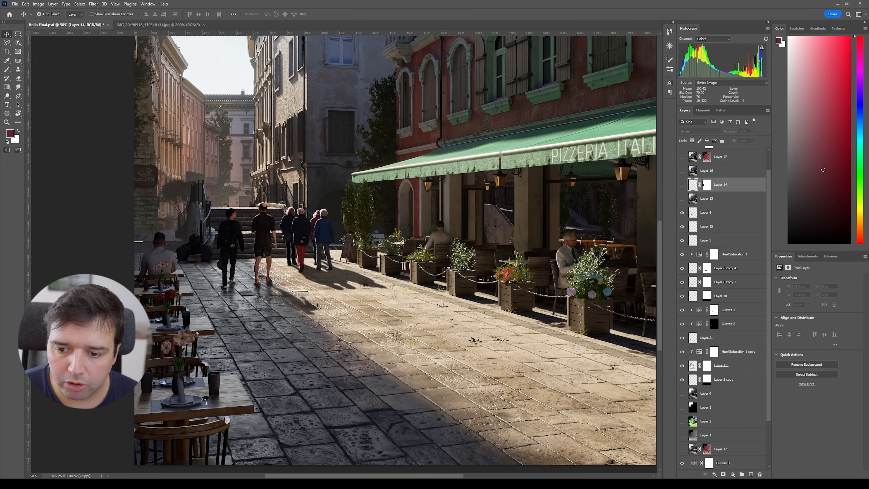
left_click(683, 213)
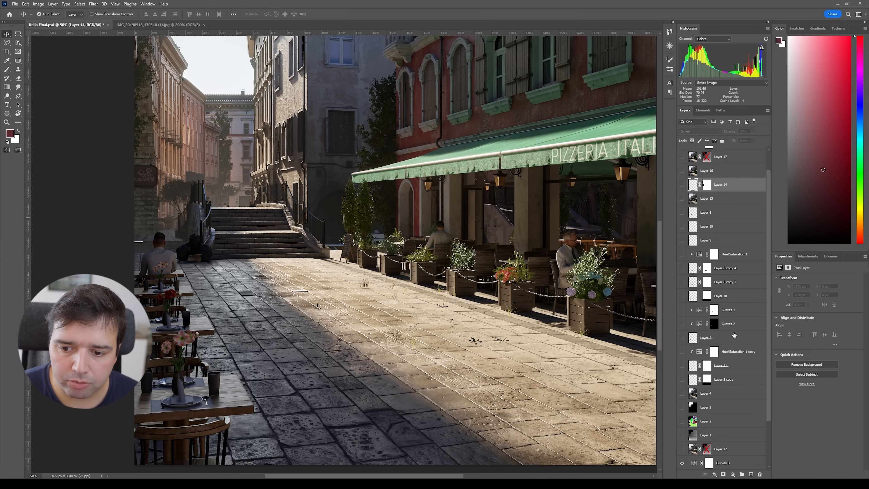
Step: Toggle the color ID layer on and off and turn another people layer back on
scroll(715, 371, "down", 2)
left_click(682, 365)
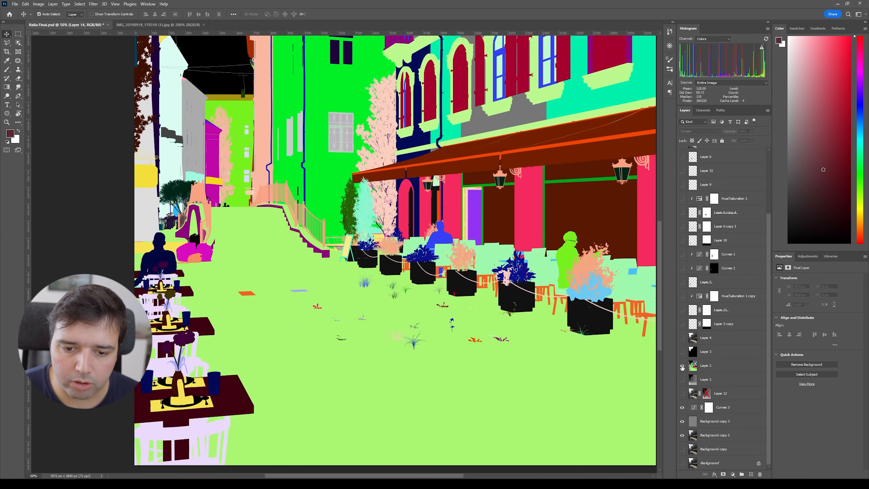
left_click(682, 366)
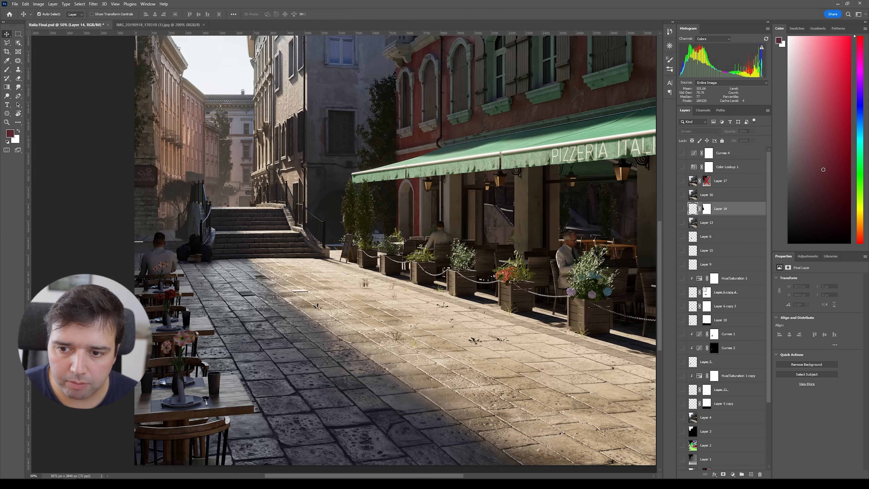
left_click(681, 337)
scroll(376, 325, "right", 3)
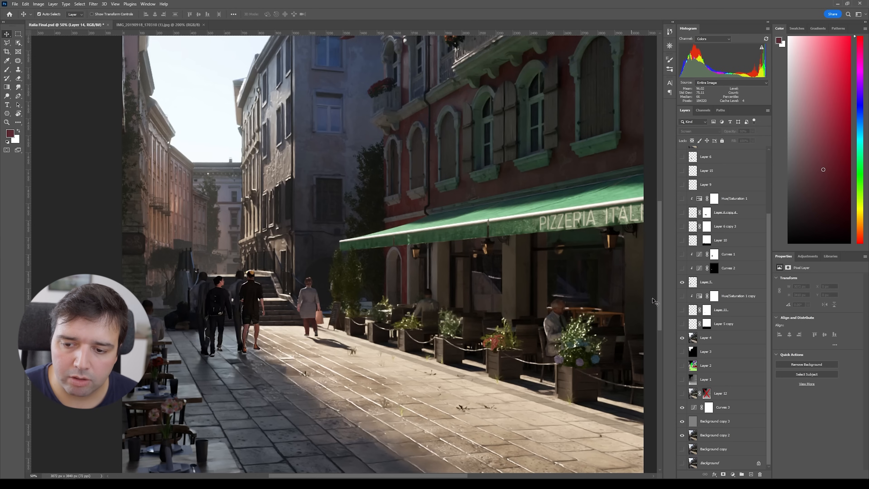
Step: Toggle the visibility of several people layers to compare the versions
left_click(682, 243)
left_click(682, 229)
left_click(682, 229)
left_click(682, 215)
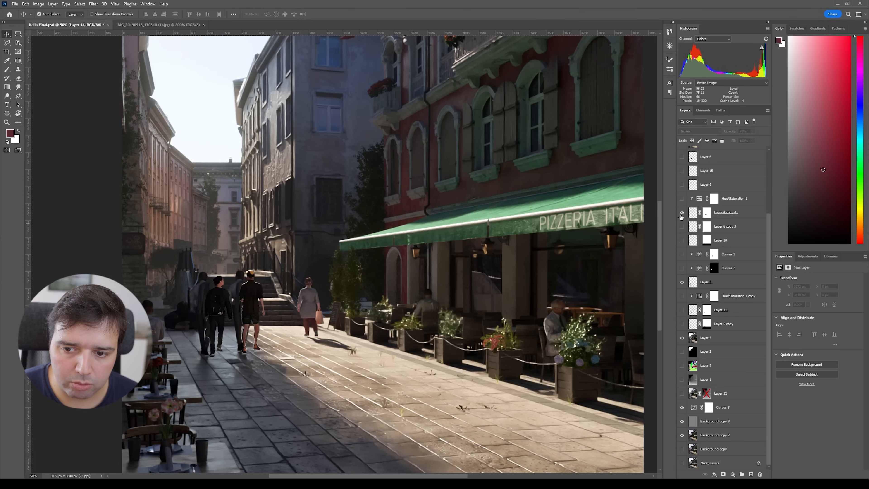
left_click(682, 213)
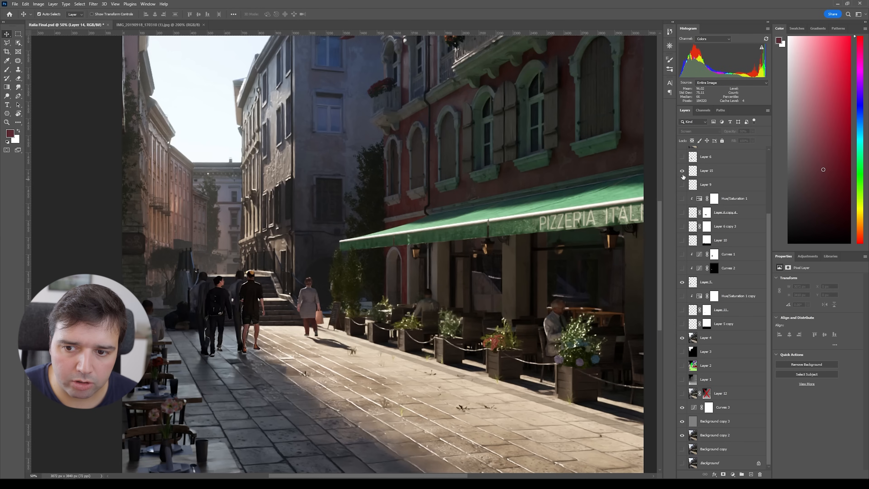
Step: Toggle Layer 10 on and off repeatedly to compare the people versions
left_click(682, 157)
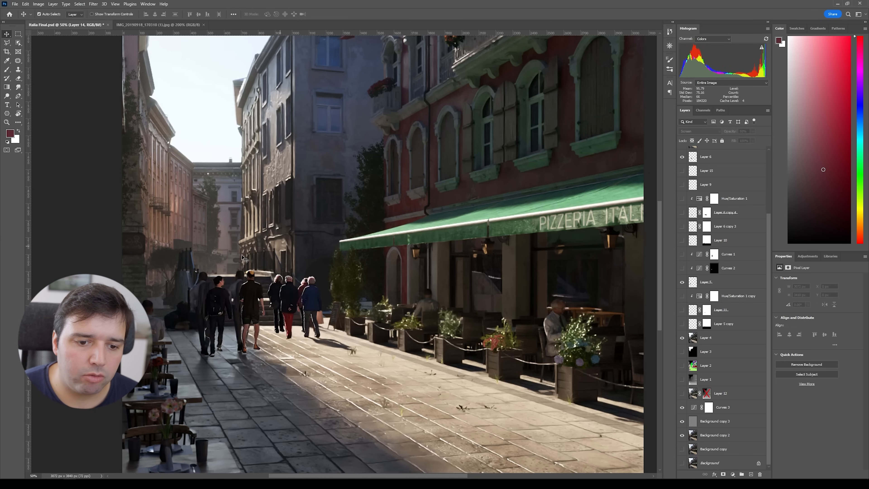
left_click(682, 157)
left_click(682, 157)
left_click(682, 156)
left_click(682, 157)
left_click(682, 157)
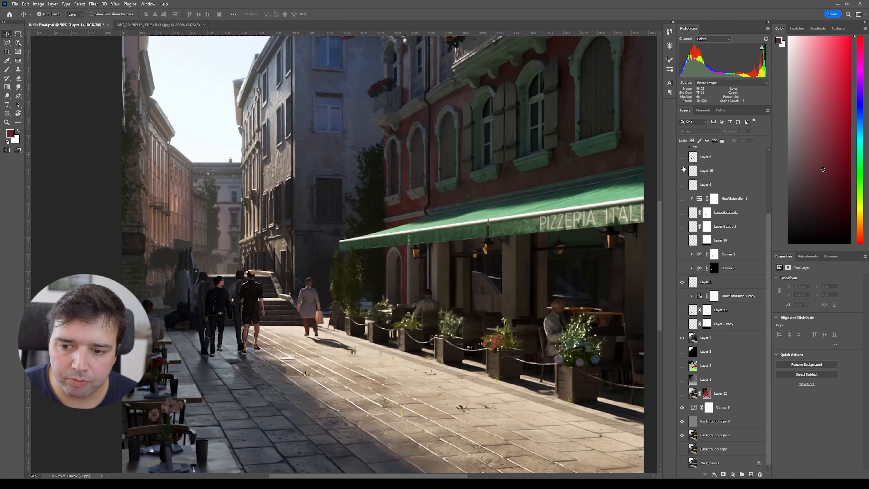
Step: Hide several people layers, then show and select Layer 5 with the two walking men
left_click(682, 338)
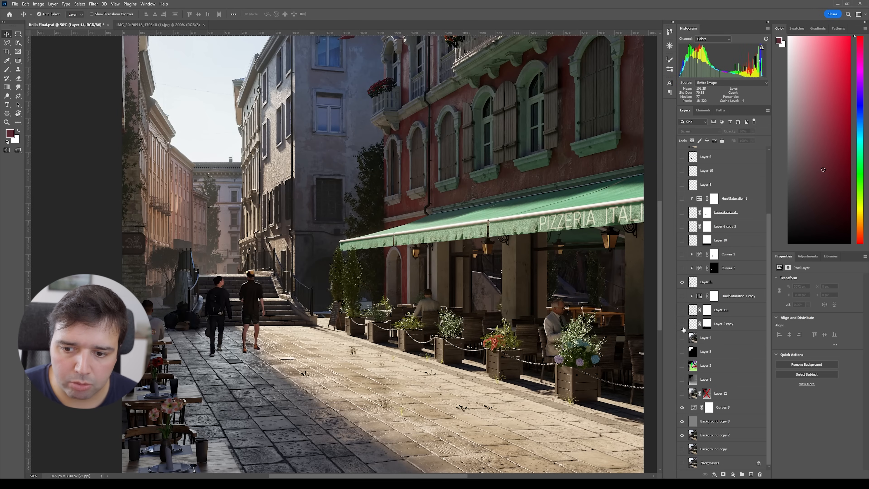
left_click(682, 281)
left_click(682, 324)
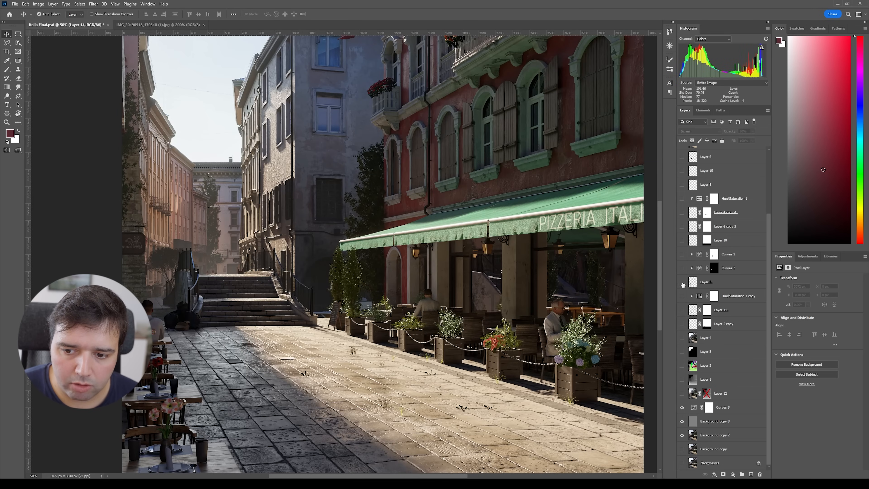
left_click(682, 282)
left_click(736, 282)
Step: Turn the Hue/Saturation 1 copy and Layer 3 copy layers back on
left_click_drag(265, 333, 353, 309)
key("ctrl+plus")
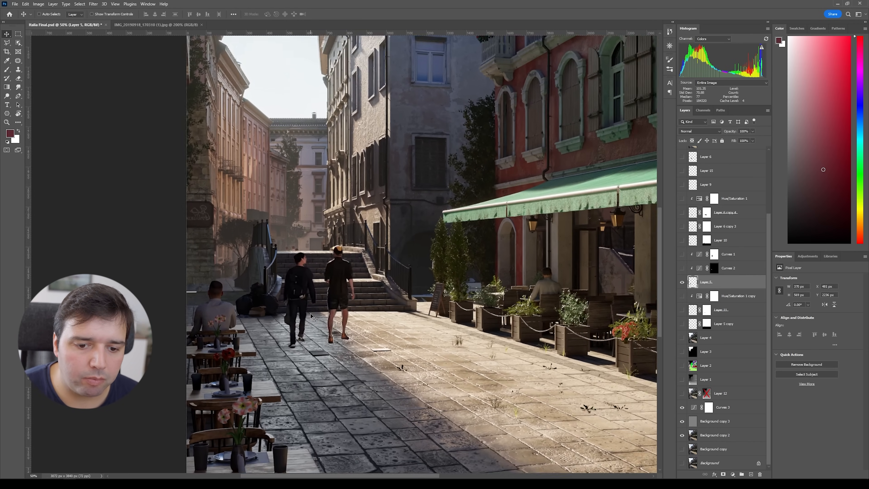
key("ctrl+minus")
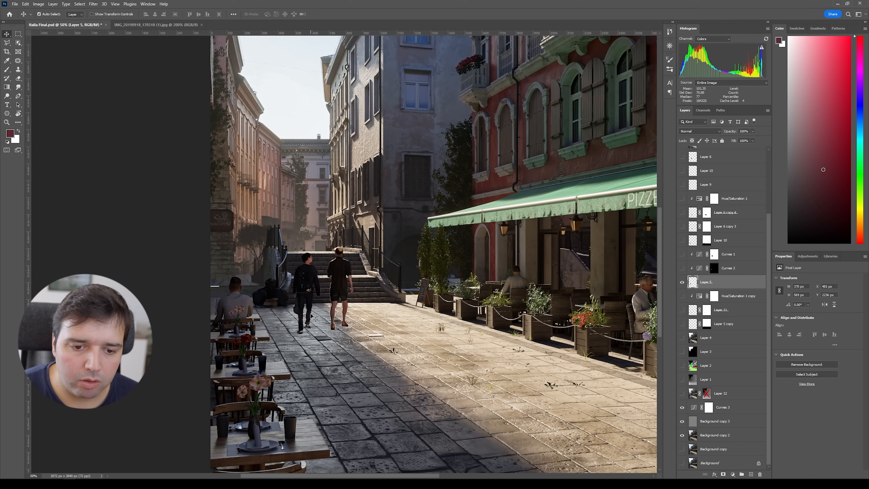
left_click(684, 297)
left_click(682, 324)
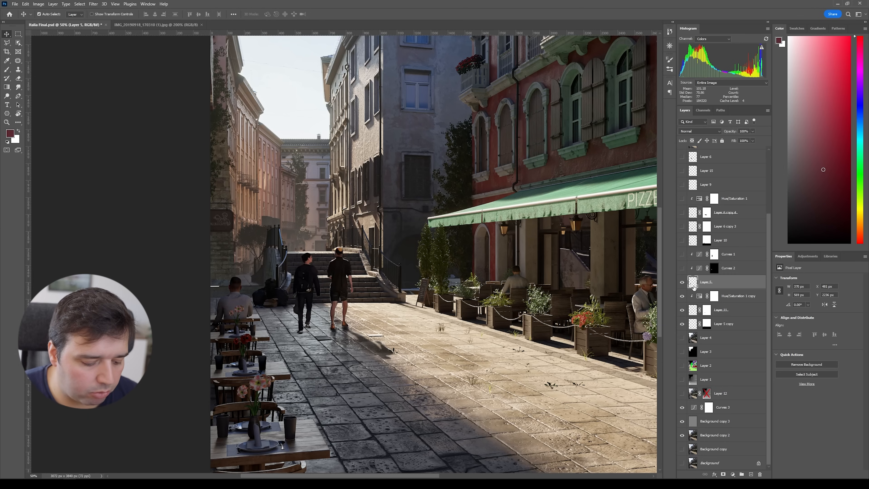
Step: Duplicate the walking people layer and distort the copy down onto the pavement as a cast shadow
key("ctrl+j")
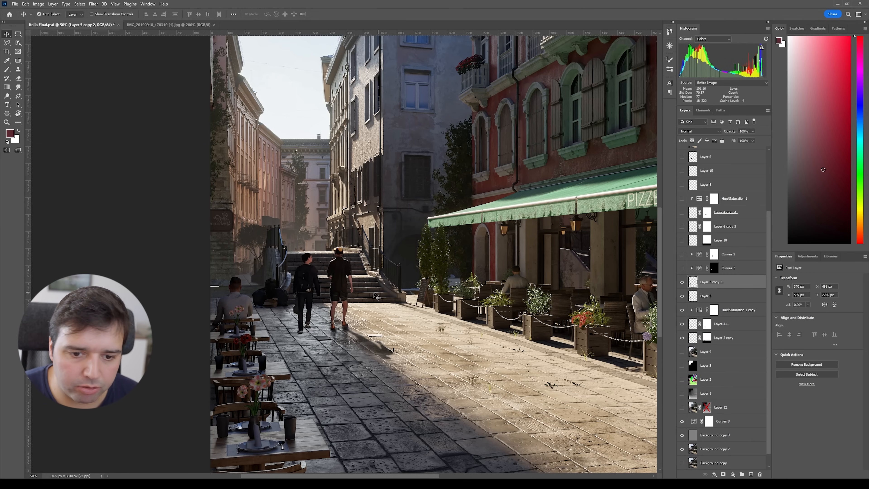
key("ctrl+t")
right_click(343, 278)
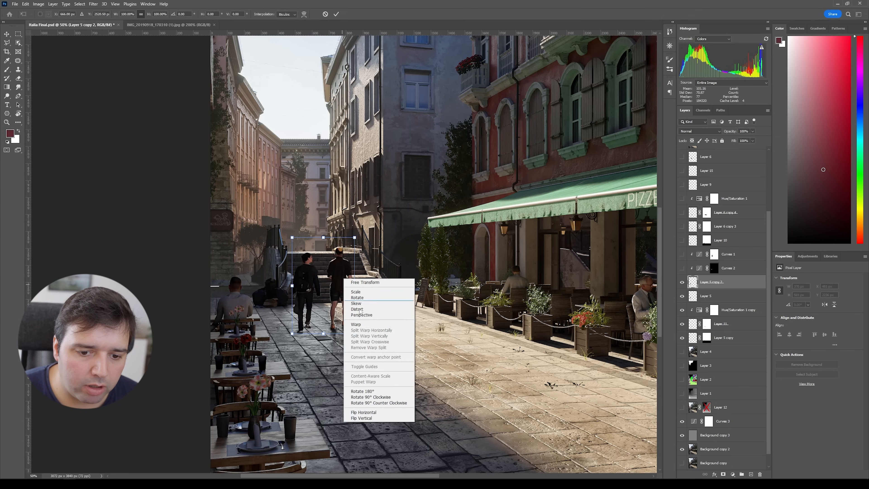
left_click(378, 315)
left_click_drag(354, 333, 348, 337)
key("ctrl+z")
right_click(336, 279)
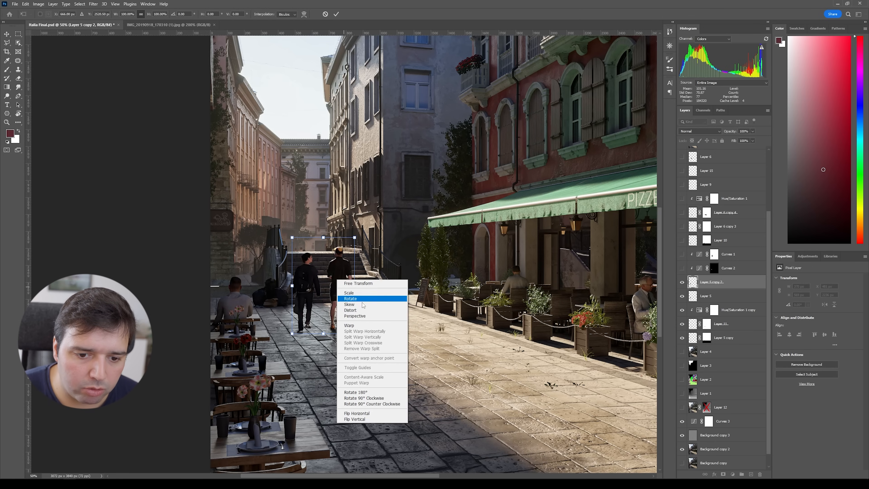
left_click(370, 310)
left_click_drag(356, 242, 400, 369)
left_click_drag(295, 239, 360, 395)
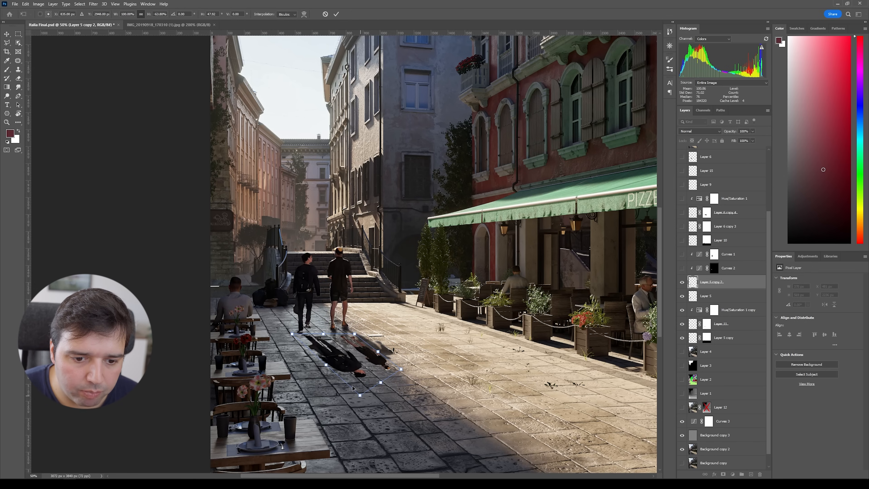
Step: Adjust the distorted copy's corners to meet the people's feet and apply the transform
left_click_drag(297, 335, 273, 321)
left_click_drag(359, 395, 307, 349)
left_click_drag(279, 319, 296, 323)
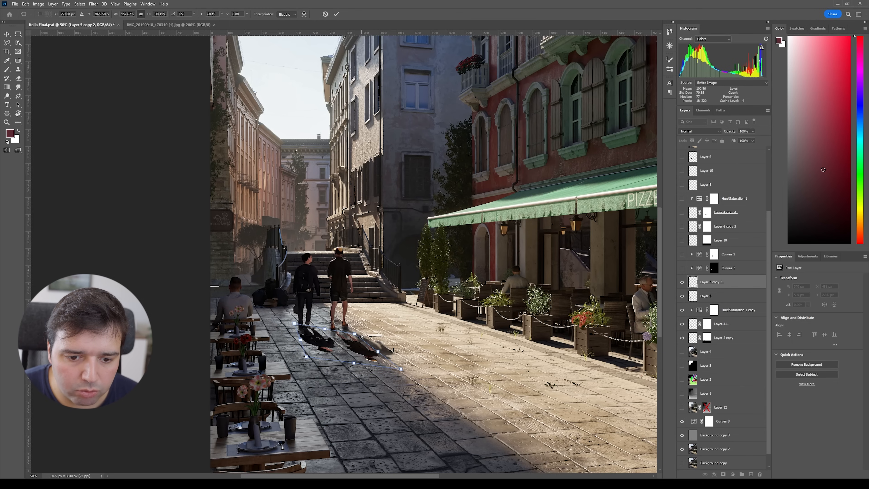
left_click_drag(356, 335, 356, 327)
left_click_drag(357, 366, 365, 359, "ctrl")
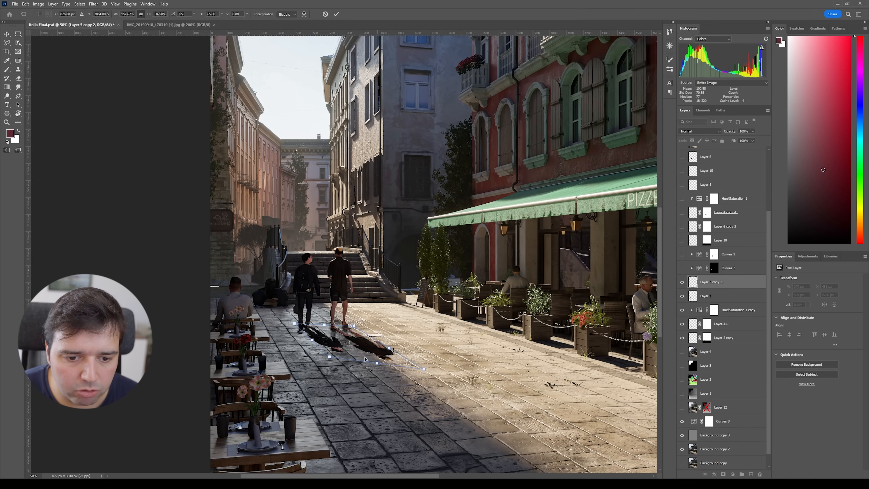
left_click_drag(293, 325, 290, 328)
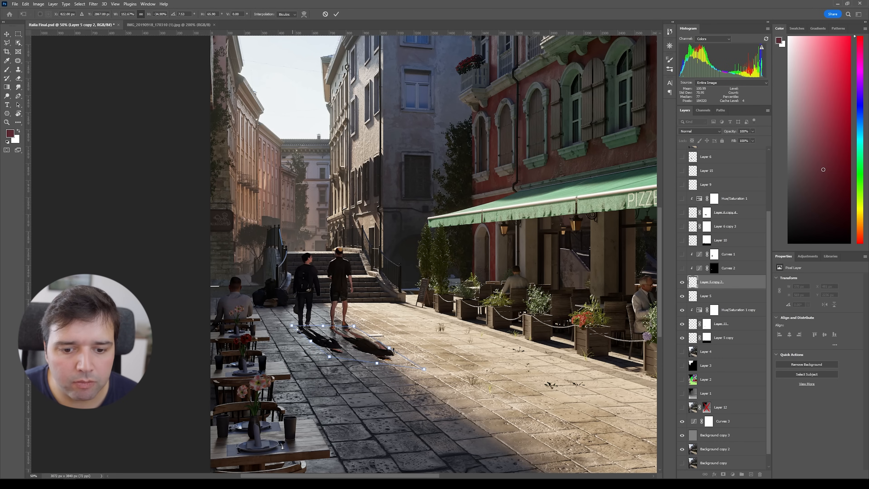
key("Return")
Step: Move the shadow copy below the people layer and fill it with black
left_click_drag(698, 281, 698, 299)
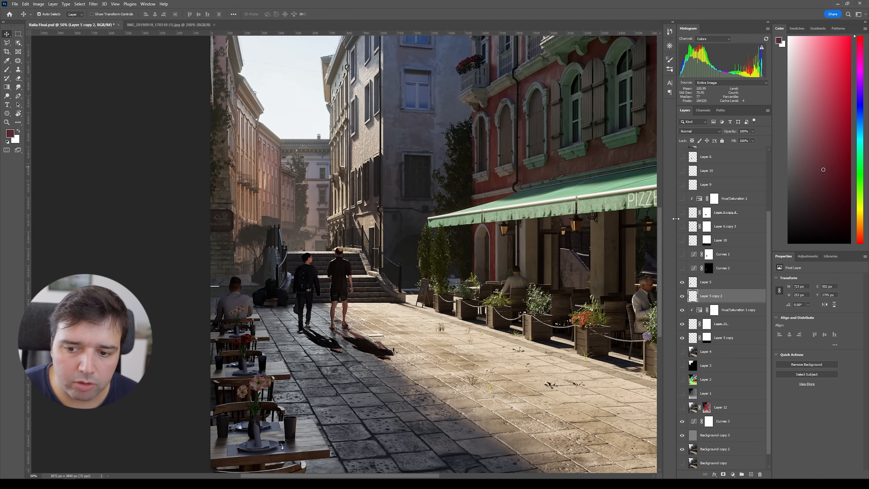
left_click(693, 299, "ctrl")
key("d")
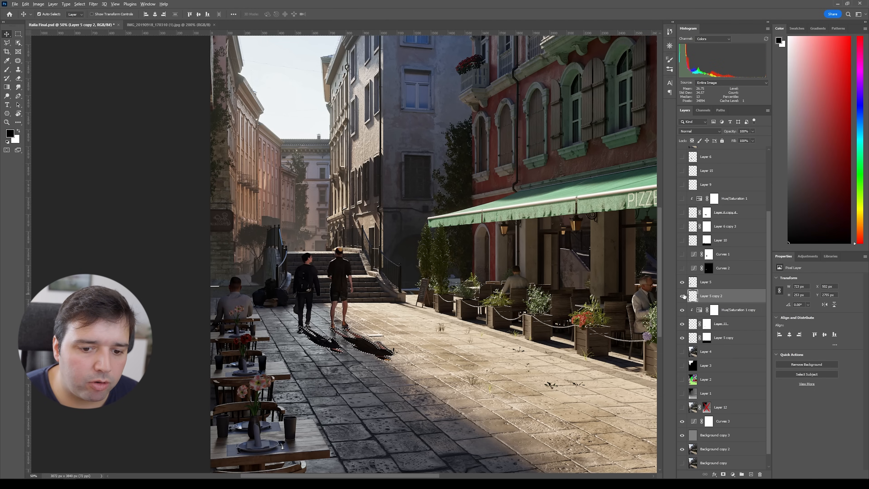
key("ctrl+d")
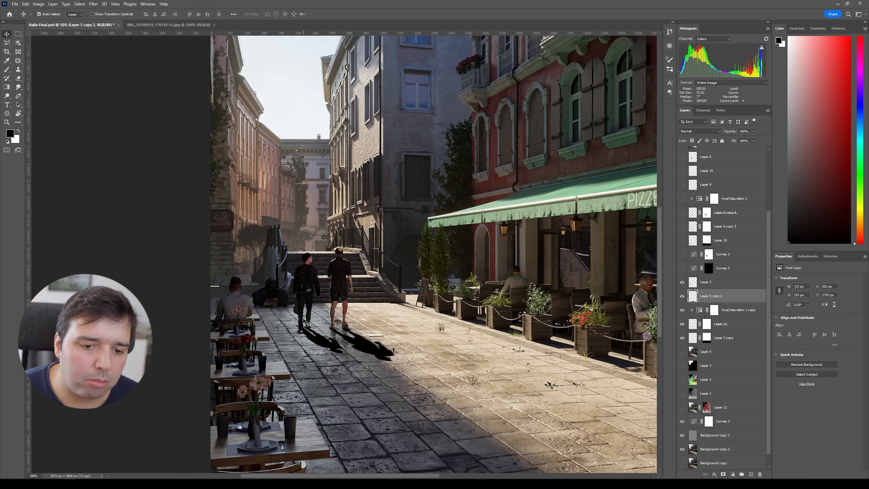
Step: Delete the duplicated shadow layer
left_click(93, 4)
mouse_move(105, 91)
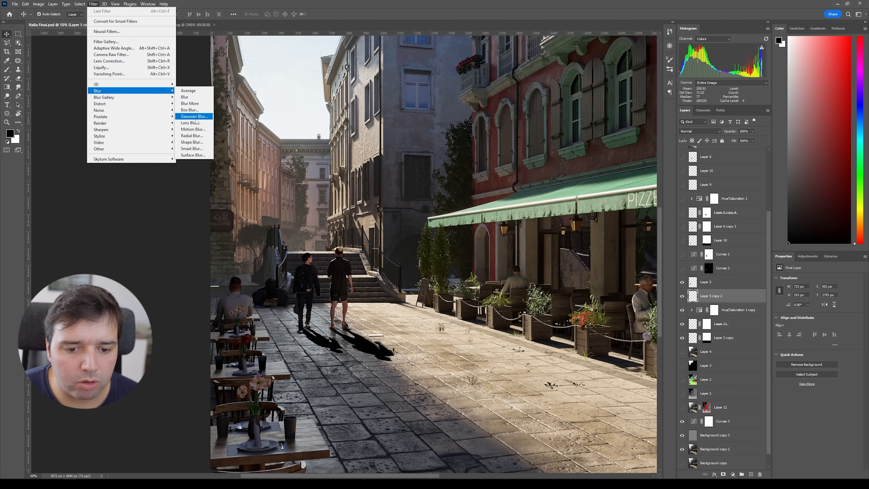
left_click(706, 301)
left_click(682, 296)
left_click_drag(710, 296, 760, 476)
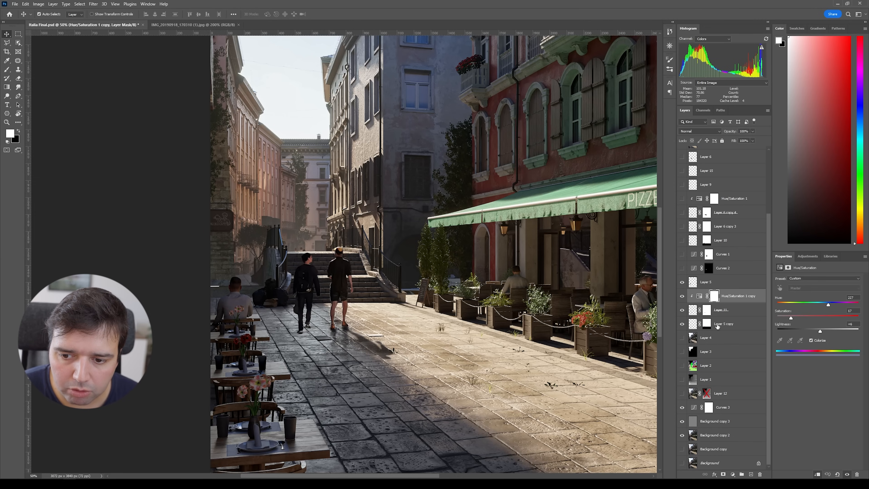
Step: Hide the Hue/Saturation 1 copy adjustment and select Layer 3 copy
left_click(682, 297)
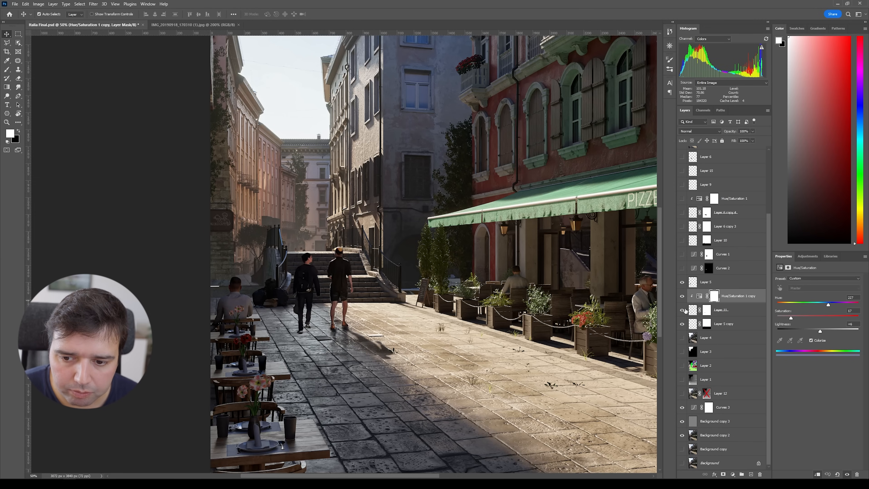
left_click(687, 310)
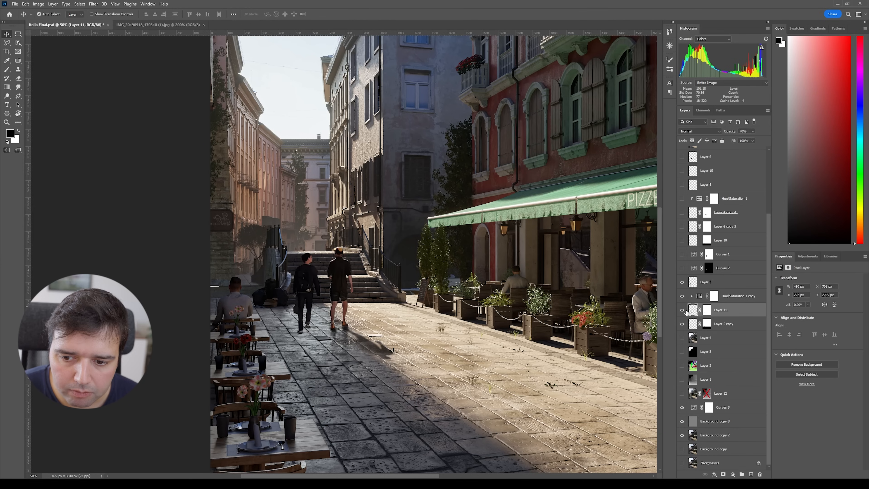
left_click(681, 324)
left_click(681, 324)
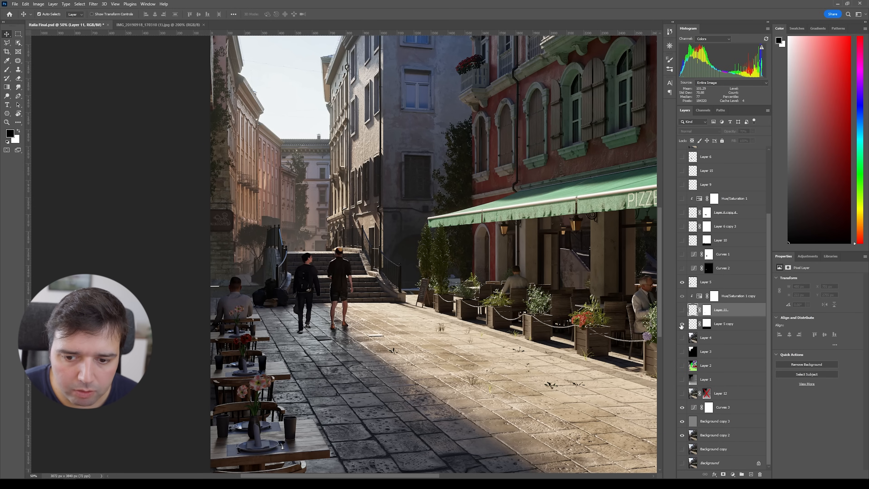
left_click(687, 324)
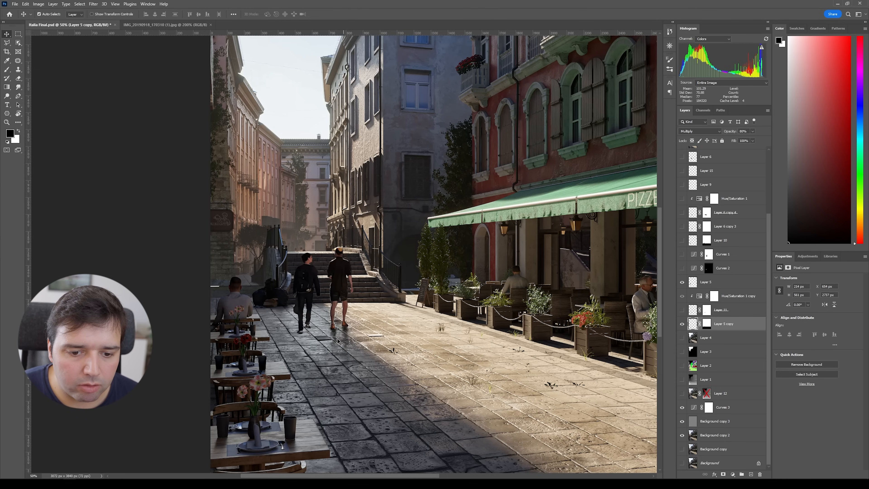
Step: Try smudging the shadows on Layer 3 copy with the Smudge tool, then undo the stroke
left_click(21, 89)
right_click(21, 89)
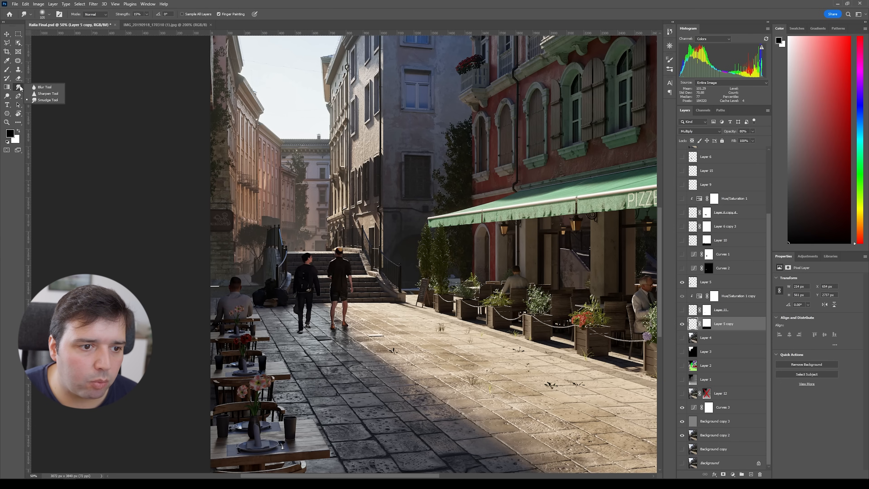
left_click(46, 100)
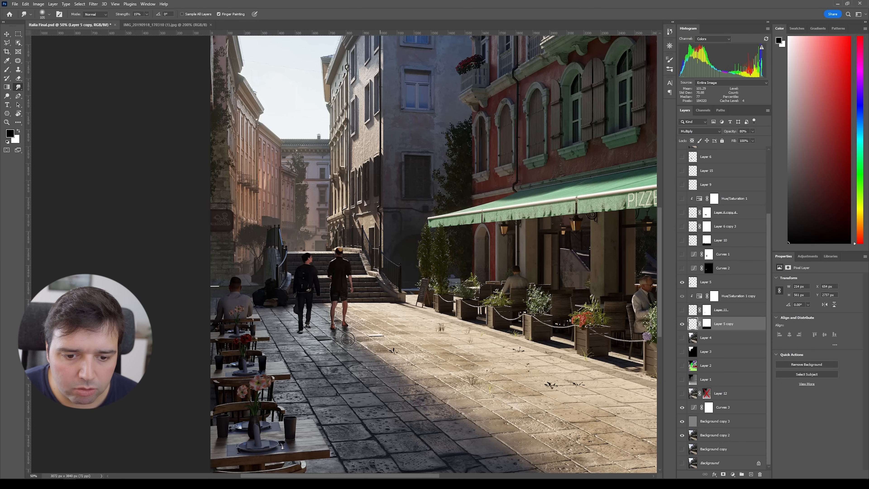
left_click_drag(276, 336, 409, 334)
key("ctrl+z")
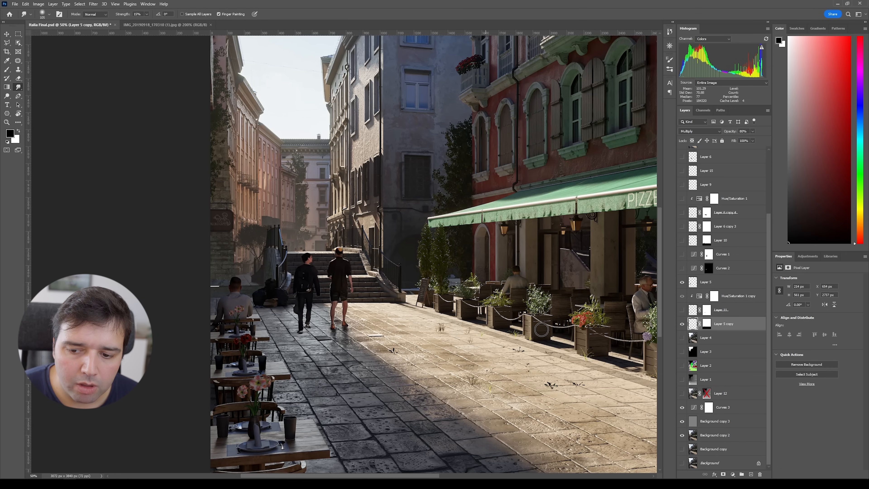
Step: Show Layer 11, select its mask, then select the Hue/Saturation 1 copy adjustment
left_click(683, 309)
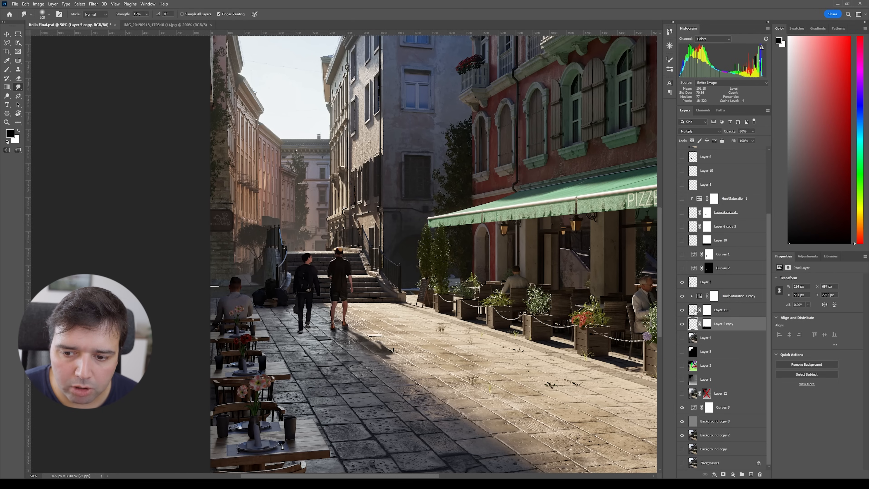
left_click(694, 311)
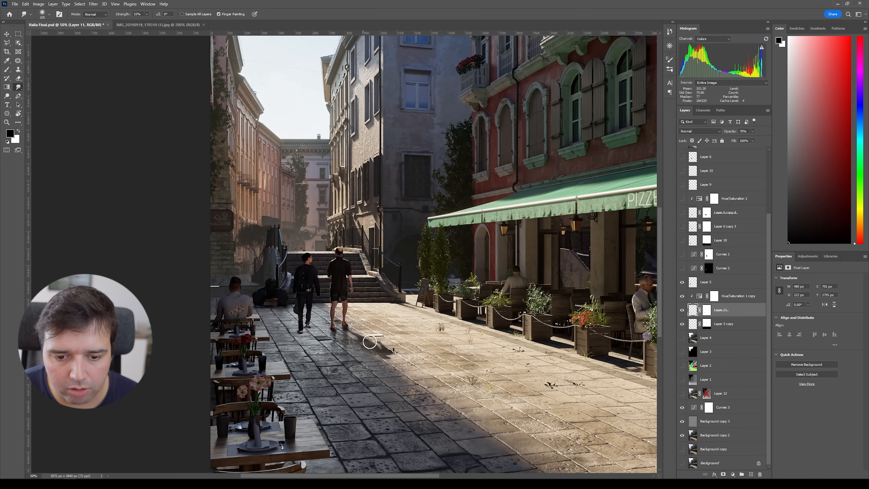
left_click(707, 311)
left_click(727, 298)
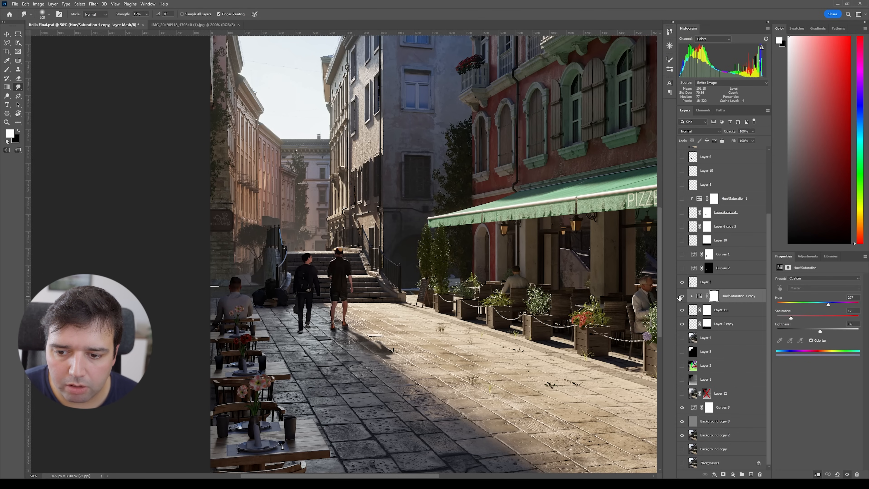
Step: Toggle the Hue/Saturation 1 copy adjustment on and off to compare
left_click(683, 296)
left_click(683, 297)
left_click(683, 296)
left_click(683, 296)
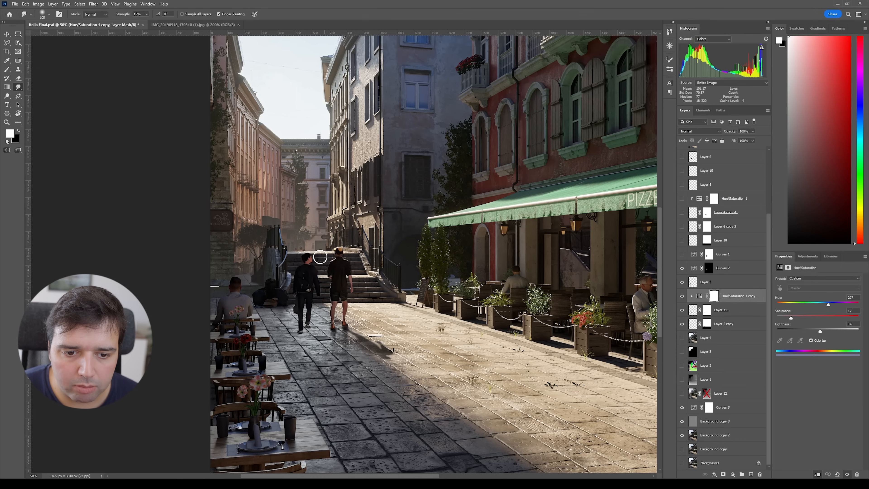
Step: Turn on the Curves 1 adjustment and toggle Layer 10 to compare the result
left_click(682, 255)
left_click(682, 240)
scroll(492, 266, "down", 2, "alt")
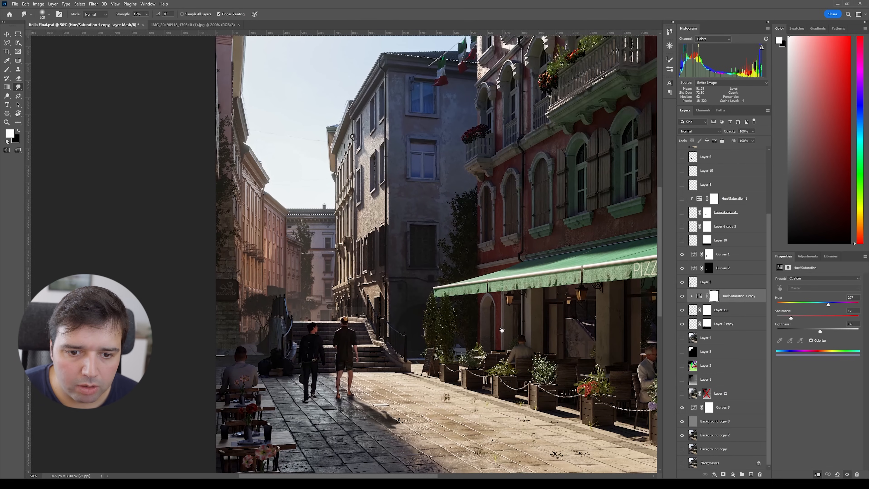
key("ctrl+plus")
left_click_drag(242, 376, 386, 270)
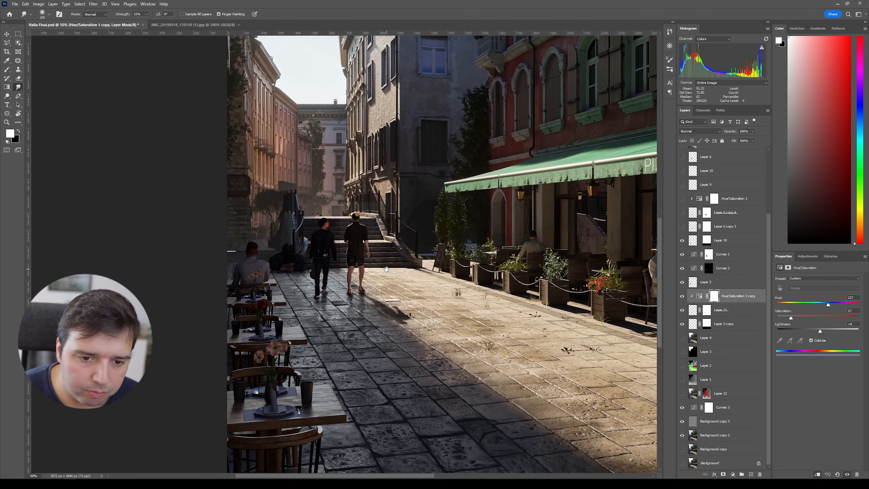
left_click(683, 254)
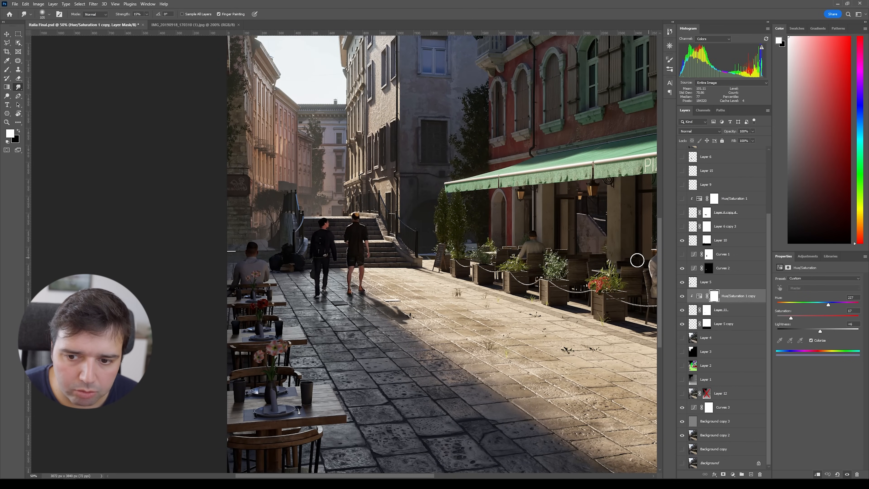
left_click(681, 242)
left_click(681, 241)
Step: Show the Layer 4 copy 3 shadow layer on the street
left_click_drag(323, 298, 336, 316)
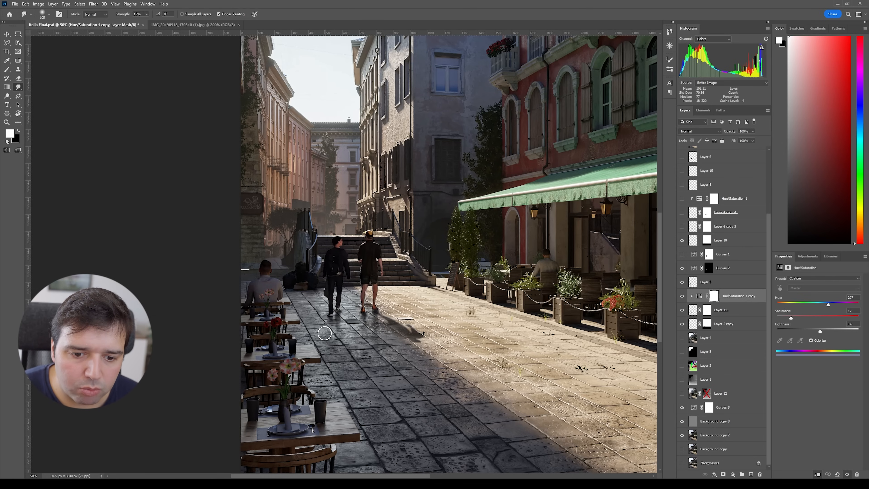
left_click(682, 226)
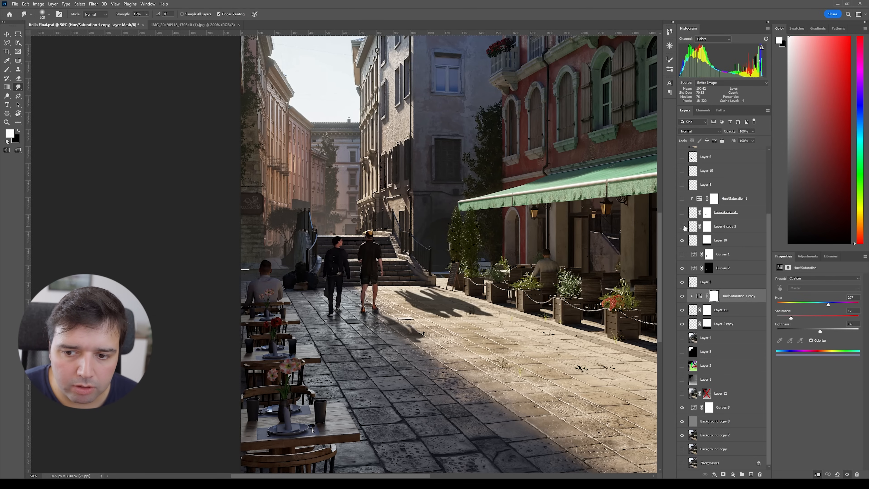
Step: Show the additional pedestrian layers Layer 6, Layer 9 and Layer 10 above the street
left_click(683, 227)
left_click_drag(481, 252, 442, 300)
left_click(683, 185)
left_click(682, 156)
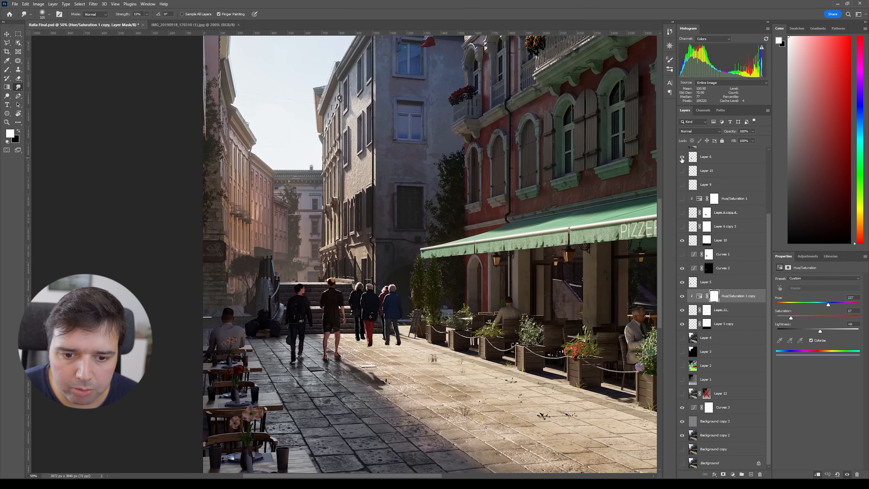
left_click(682, 174)
Step: Zoom in on the pedestrians and toggle Layer 10 and Layer 9 on and off to compare them
key("ctrl+plus")
key("ctrl+plus")
left_click_drag(537, 330, 501, 225)
key("v")
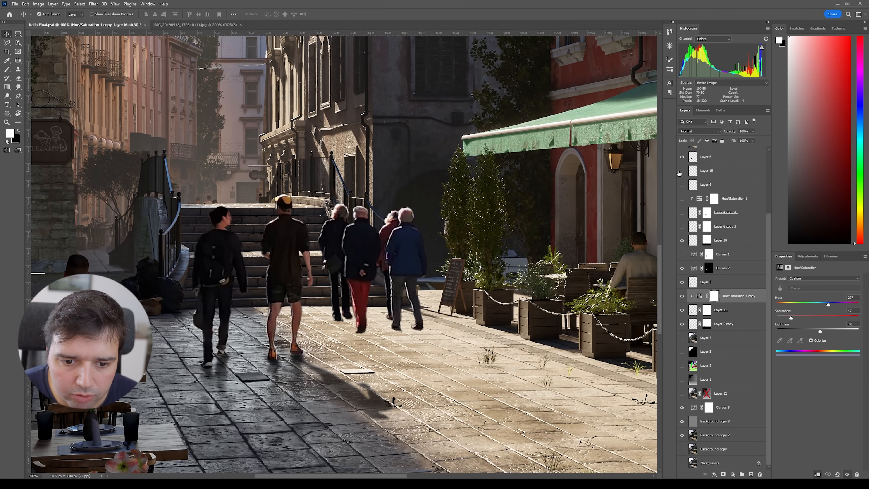
left_click(679, 172)
left_click(679, 171)
left_click(679, 172)
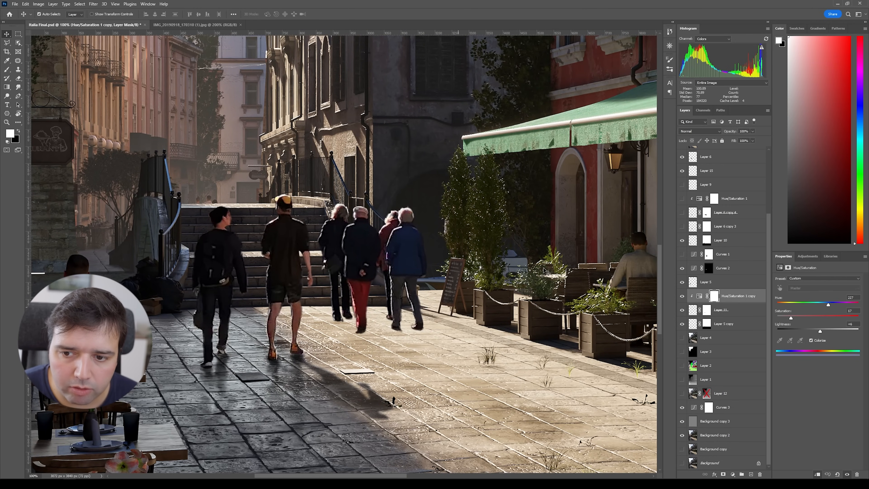
left_click(678, 188)
left_click(677, 189)
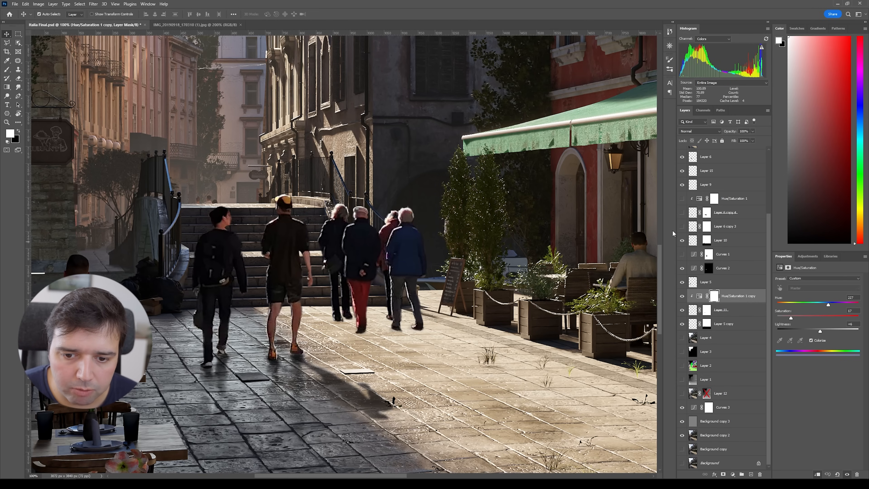
Step: Turn on the Hue/Saturation 1 adjustment and toggle the people and shadow layers beneath it to compare
left_click(682, 201)
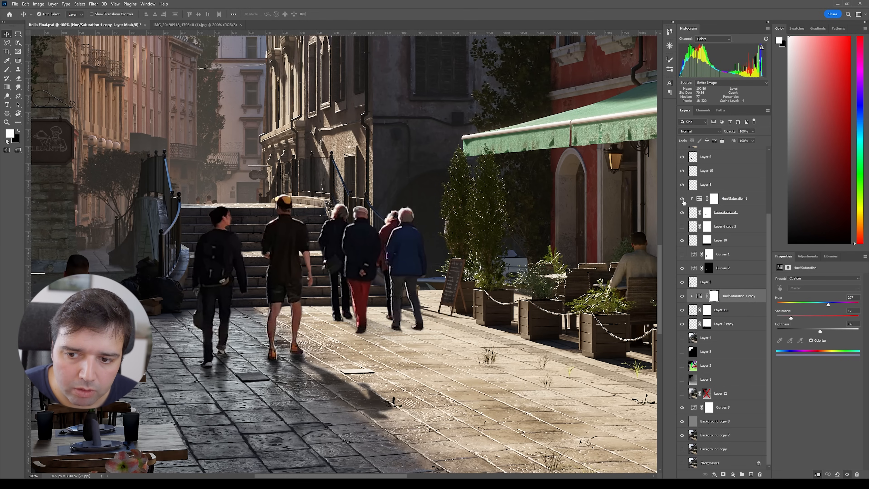
left_click(681, 215)
left_click(681, 215)
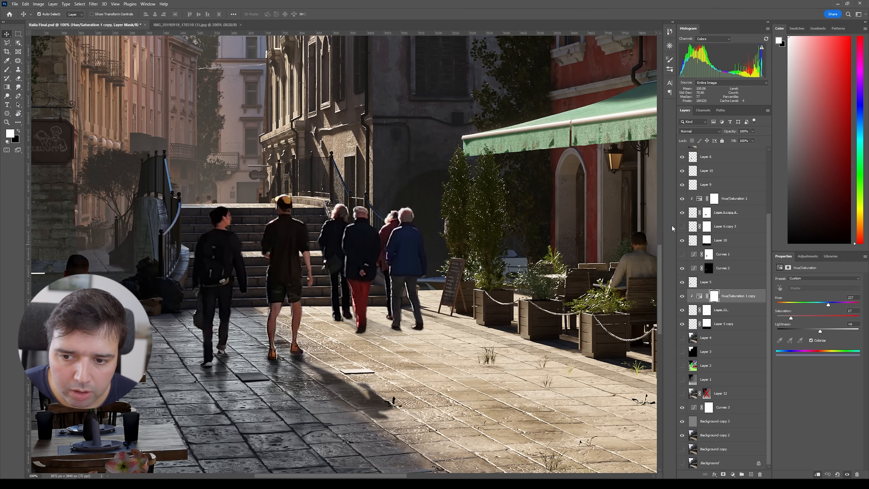
left_click(681, 226)
left_click(681, 216)
left_click(682, 216)
left_click(682, 216)
left_click(682, 215)
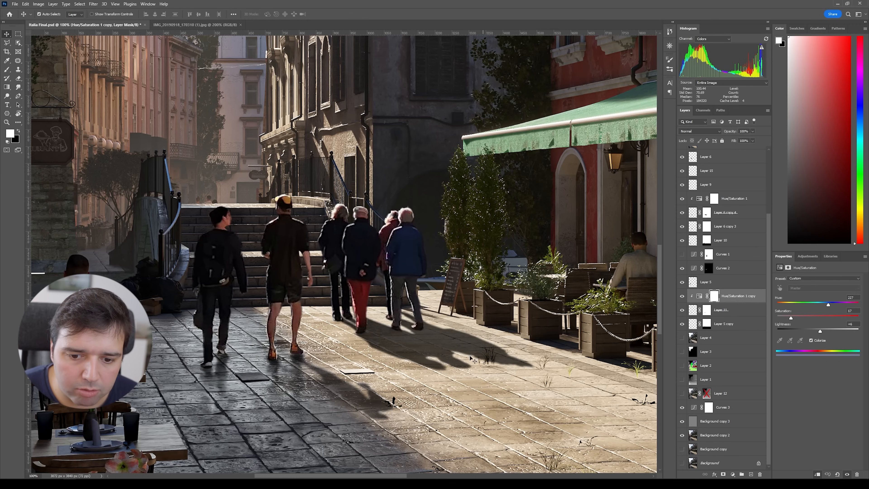
Step: Hide the Curves 3 and Background copy 3 layers, then duplicate the Background copy 2 layer
scroll(400, 268, "down", 5, "alt")
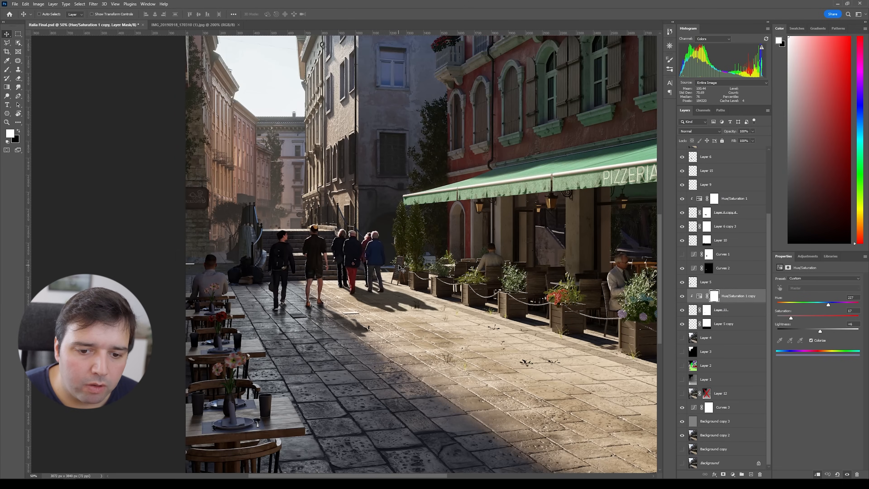
scroll(399, 267, "down", 1, "alt")
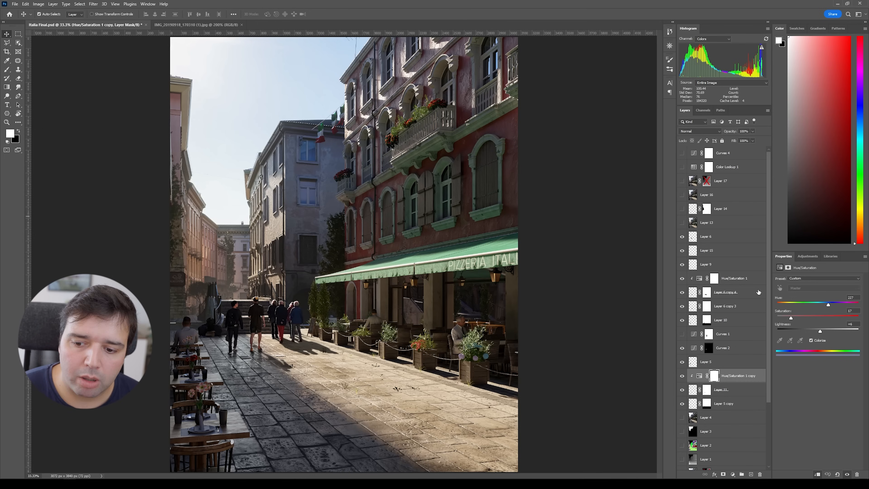
scroll(741, 315, "down", 3)
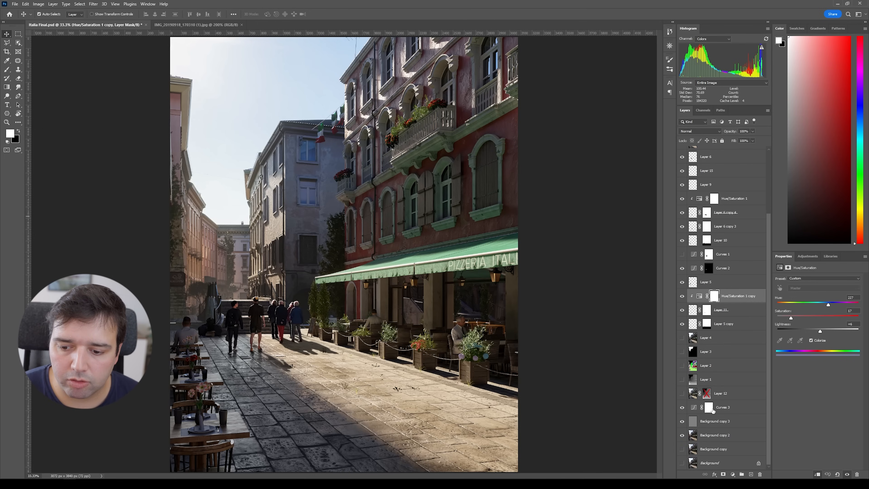
left_click(696, 423)
left_click(681, 406)
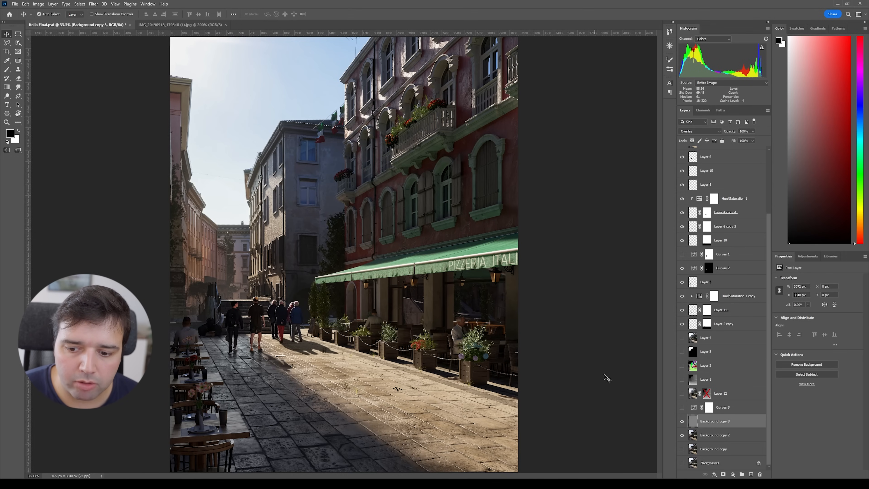
left_click(682, 421)
left_click(710, 433)
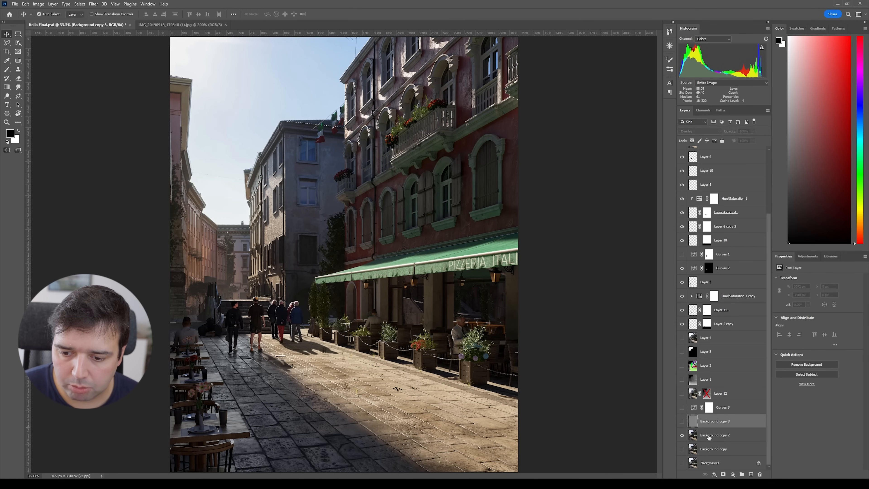
key("ctrl+j")
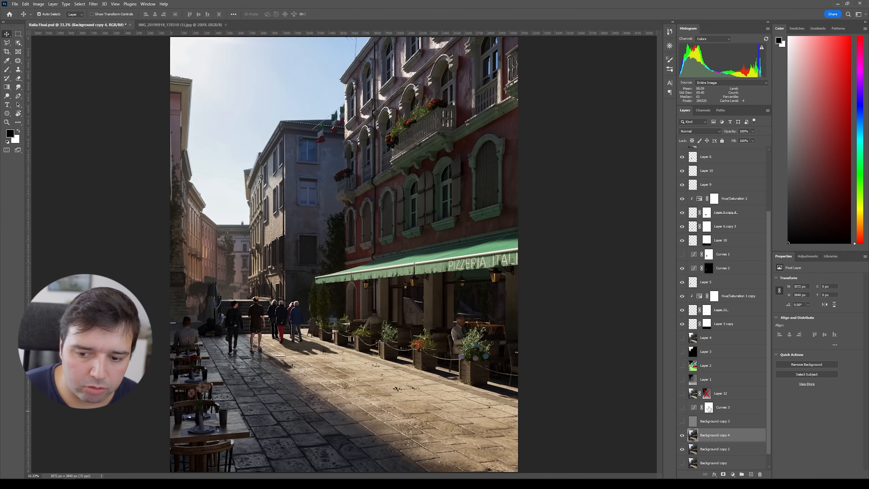
Step: Apply a High Pass filter with a radius of 1 to Background copy 4 and set its blend mode to Overlay
left_click(94, 4)
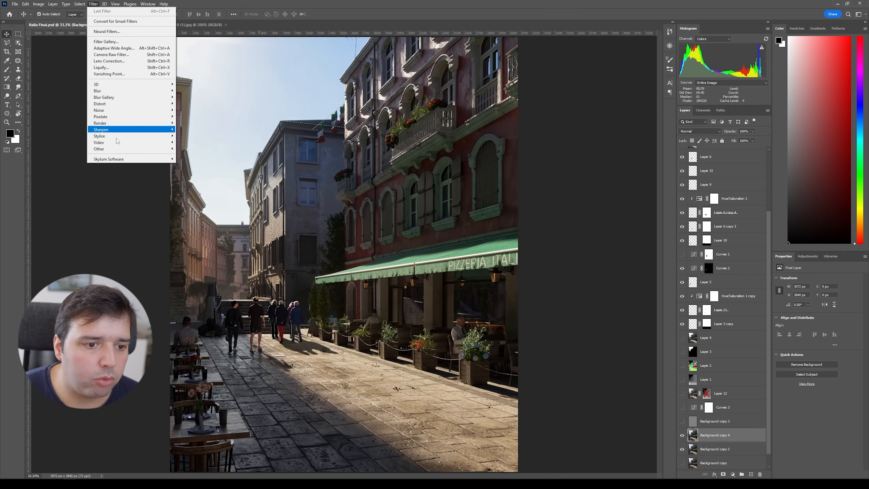
mouse_move(130, 150)
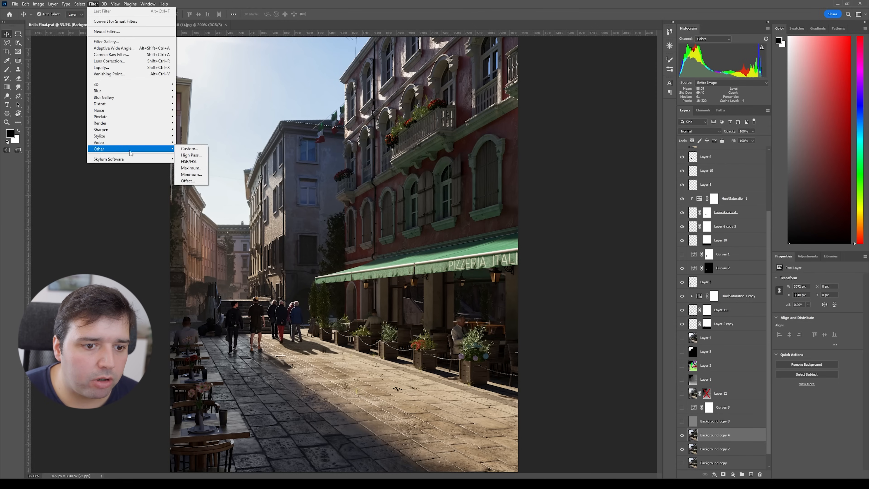
left_click(191, 155)
type("1")
key("Return")
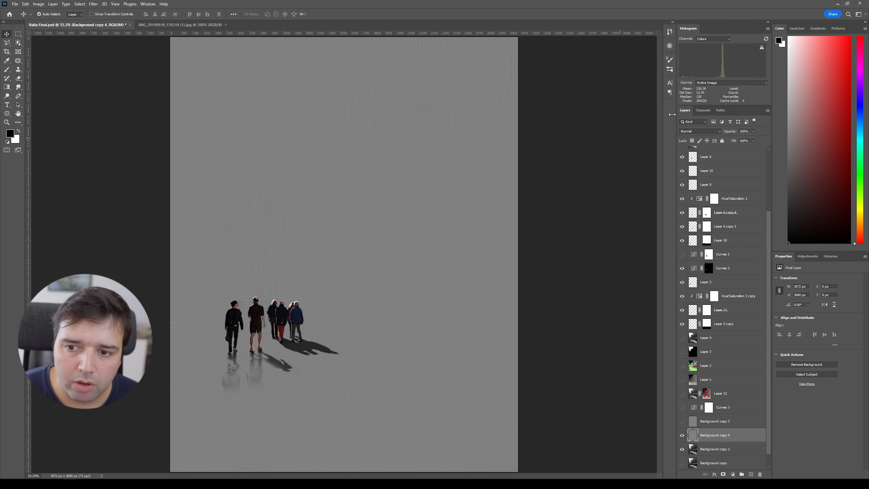
left_click(704, 134)
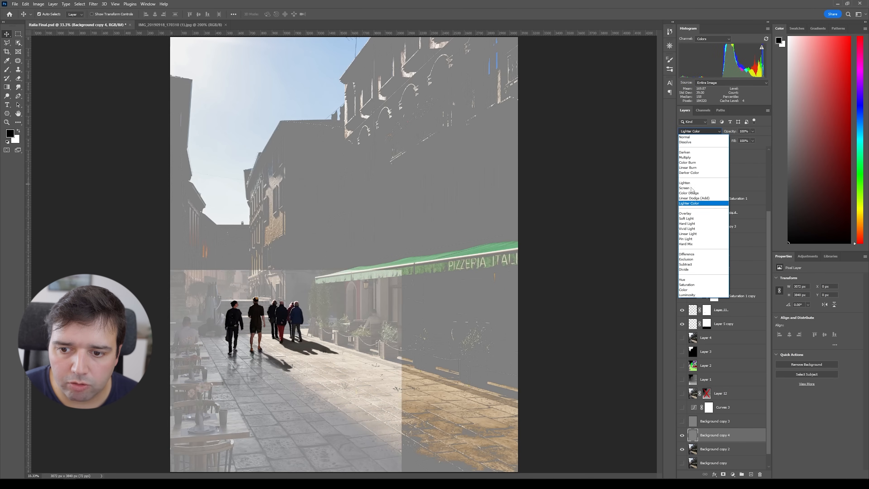
left_click(687, 205)
Step: Zoom in and toggle the Background copy 4 sharpening layer on and off to compare
key("ctrl+plus")
key("ctrl+plus")
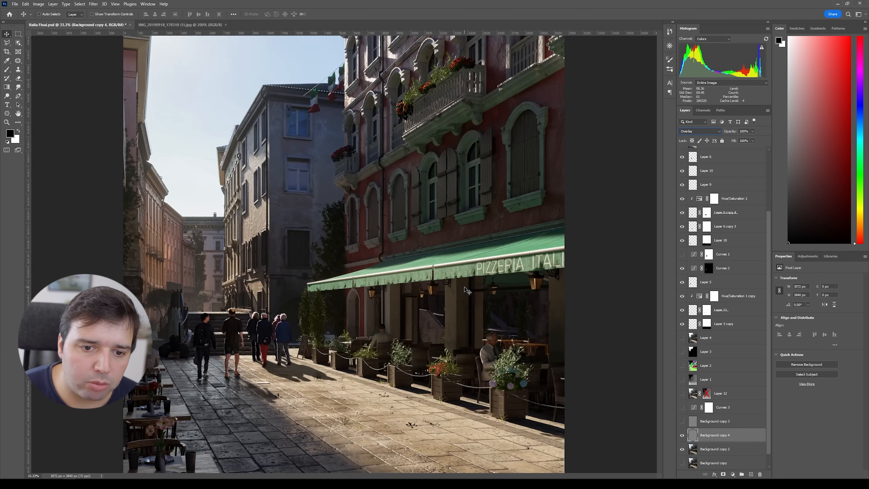
left_click_drag(264, 260, 331, 203)
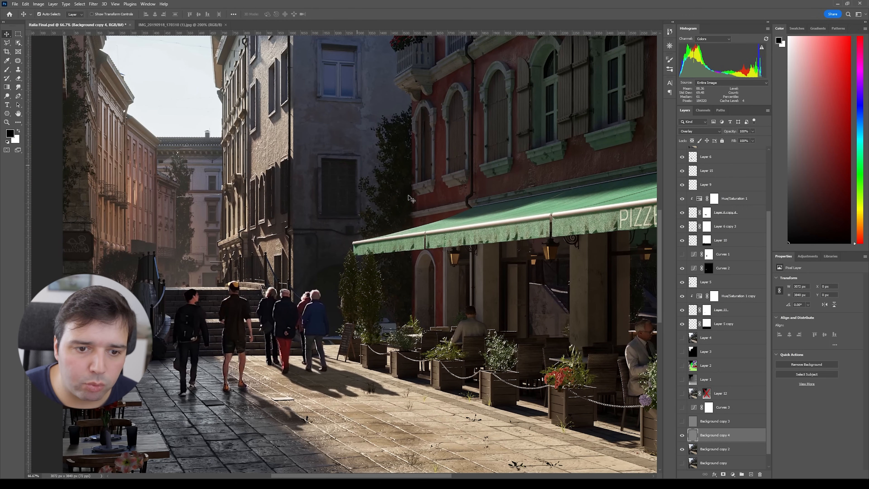
left_click(683, 433)
scroll(682, 429, "down", 1)
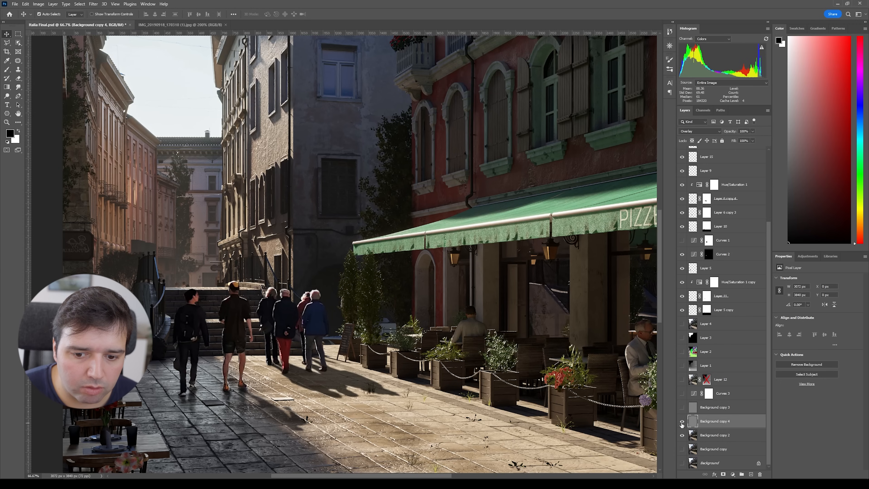
left_click(682, 422)
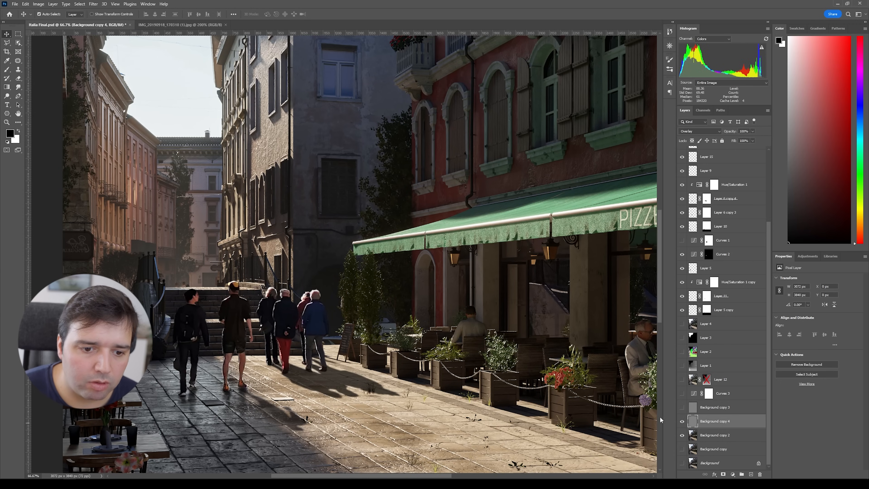
Step: Turn the Curves 3 adjustment back on and toggle it to compare its effect on the whole image
key("ctrl+minus")
key("ctrl+minus")
key("ctrl+minus")
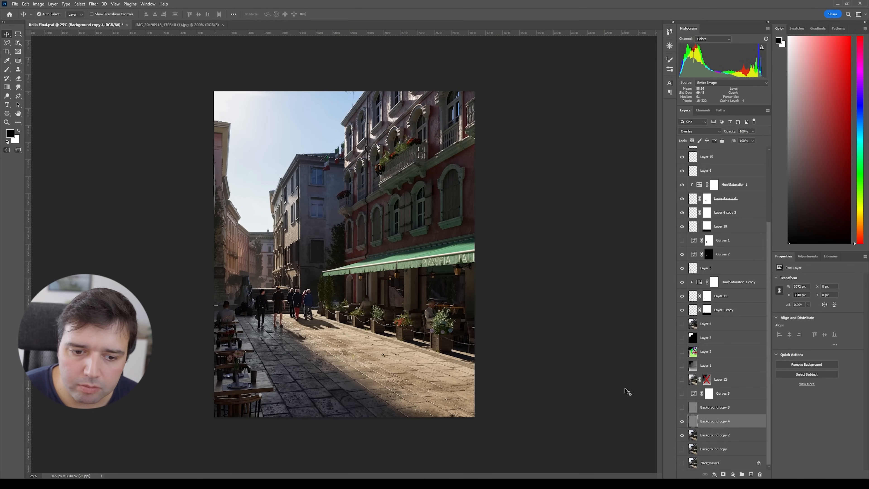
scroll(729, 363, "up", 1)
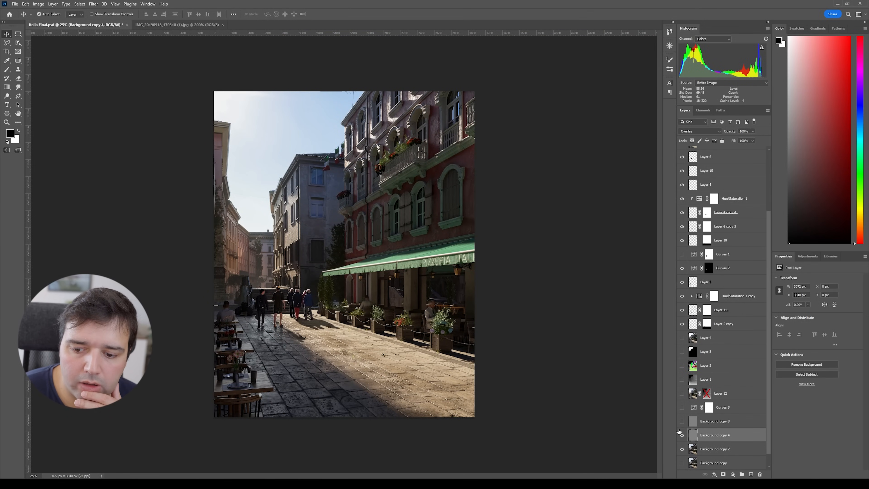
left_click(682, 409)
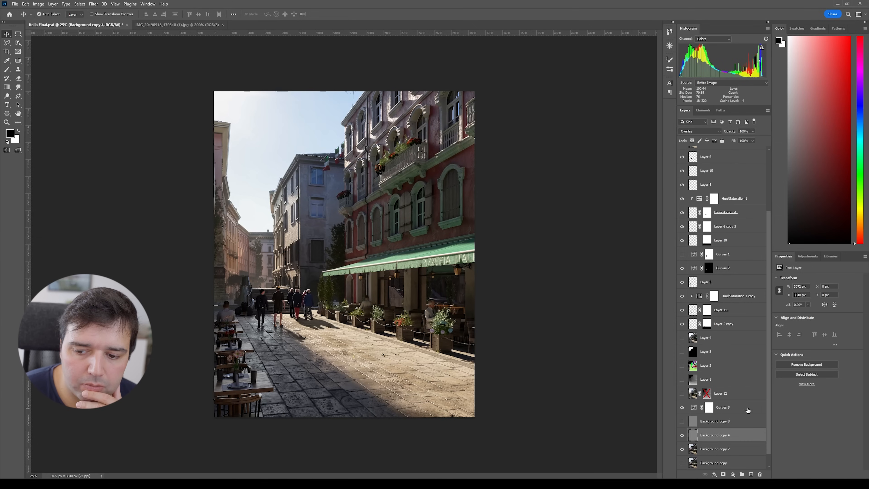
left_click(729, 410)
left_click(681, 408)
left_click(681, 408)
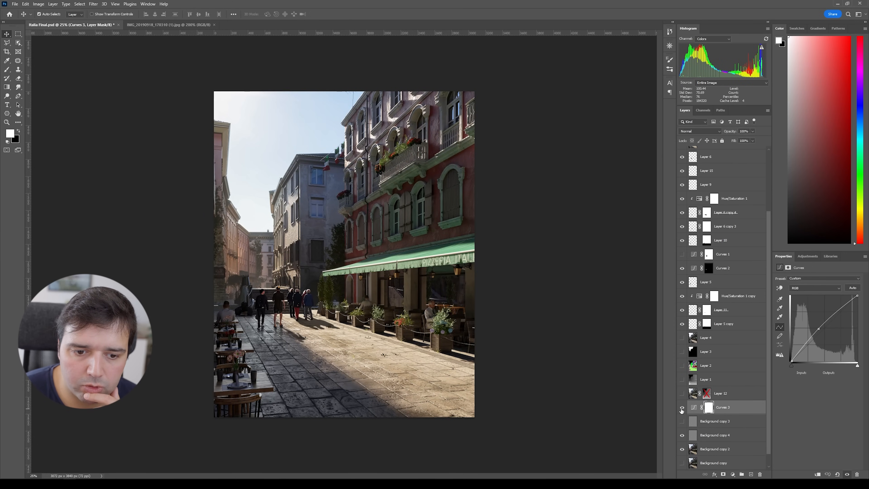
left_click(681, 409)
left_click(682, 408)
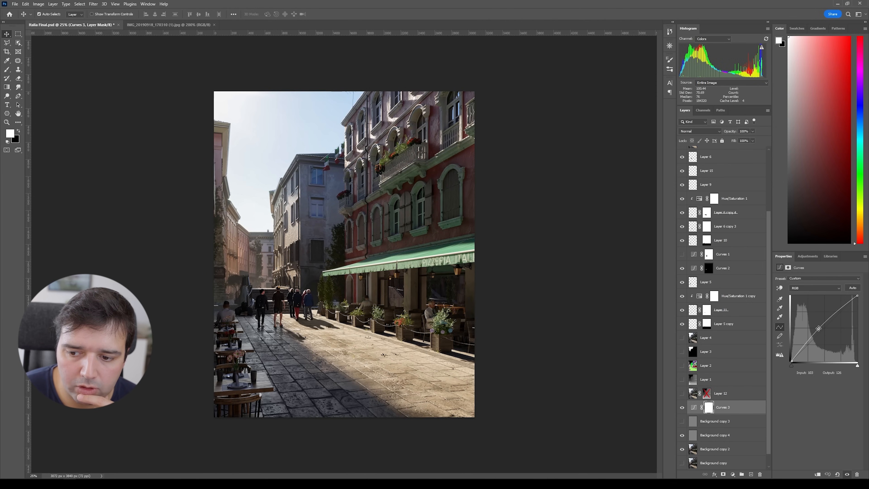
Step: Toggle Layer 13 on and off to compare its effect on the image
scroll(720, 265, "up", 5)
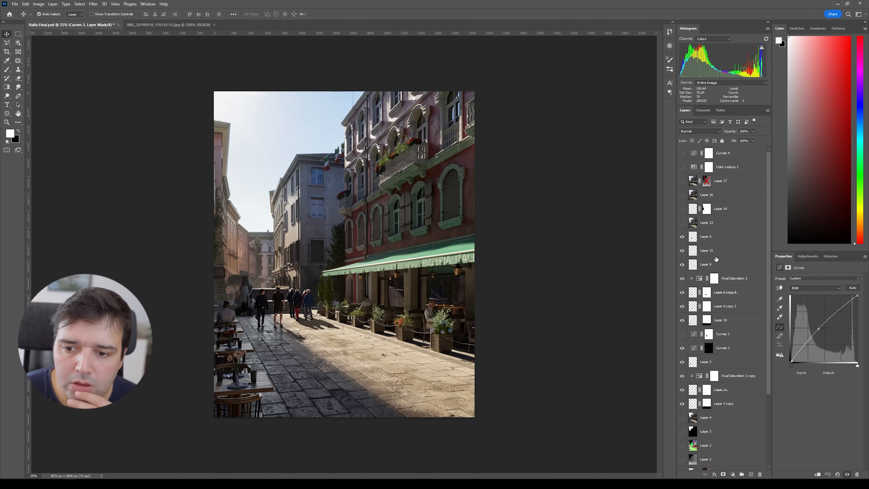
left_click(681, 223)
left_click(685, 226)
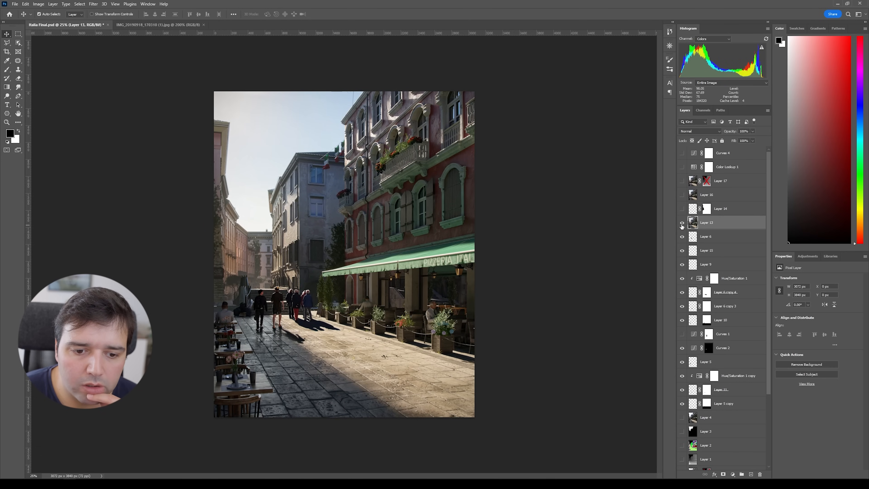
left_click(93, 4)
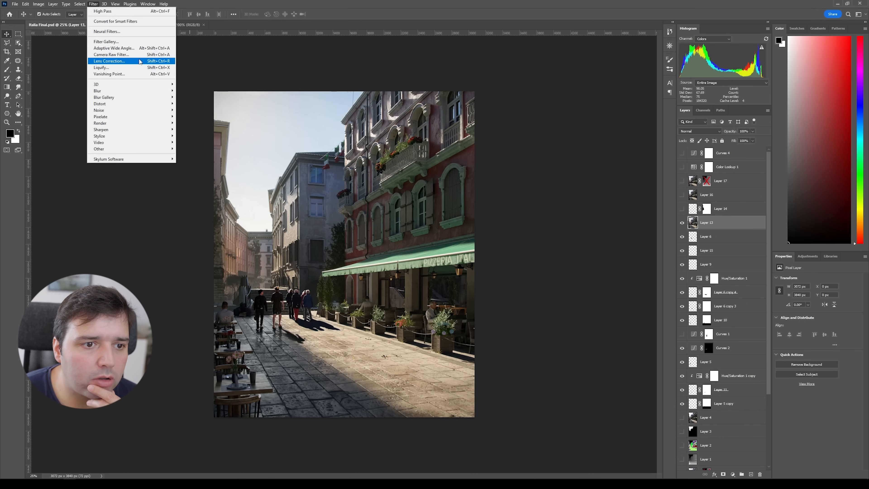
left_click(459, 10)
left_click(682, 223)
Step: Turn on the Layer 14 glow layer and toggle it repeatedly to compare the result
left_click(681, 209)
left_click(693, 210)
left_click(683, 209)
left_click(682, 209)
left_click(682, 208)
left_click(682, 209)
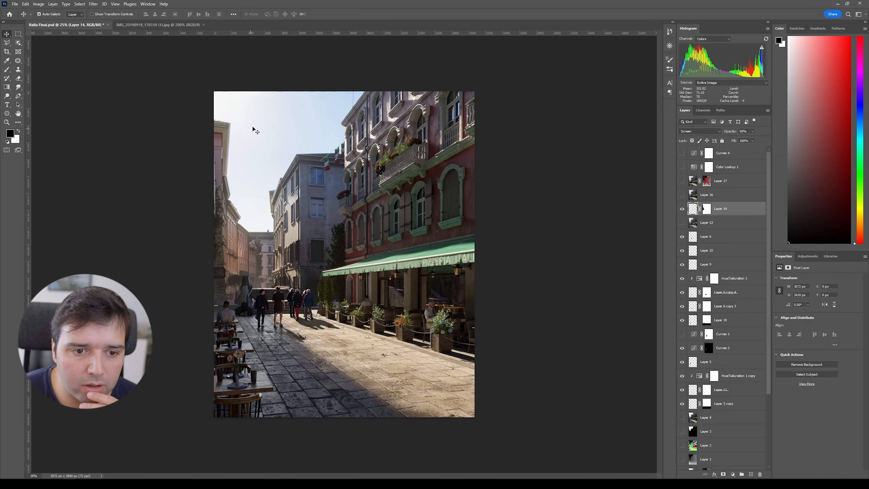
left_click(683, 209)
left_click(682, 209)
left_click(682, 209)
left_click(682, 210)
left_click(682, 210)
left_click(682, 209)
Step: Turn on the Color Lookup 1 and Curves 4 adjustments, toggling Layer 17 and Color Lookup 1 to compare
left_click(682, 195)
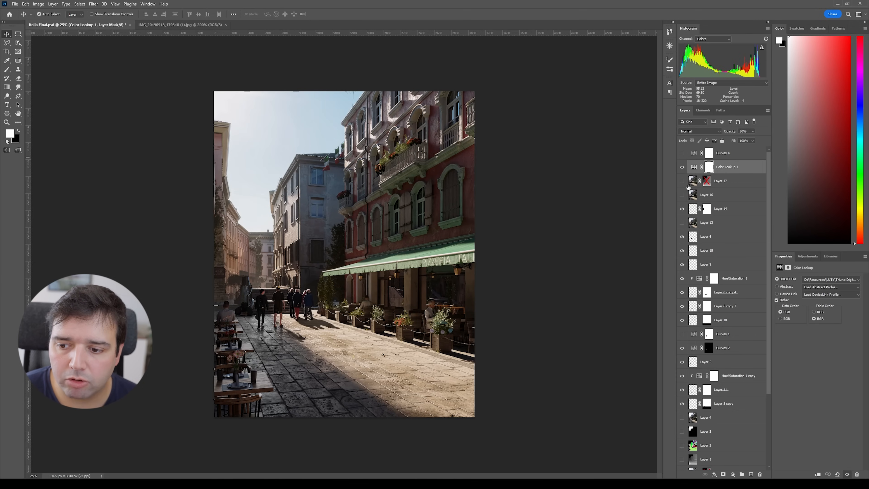
left_click(682, 181)
left_click(682, 181)
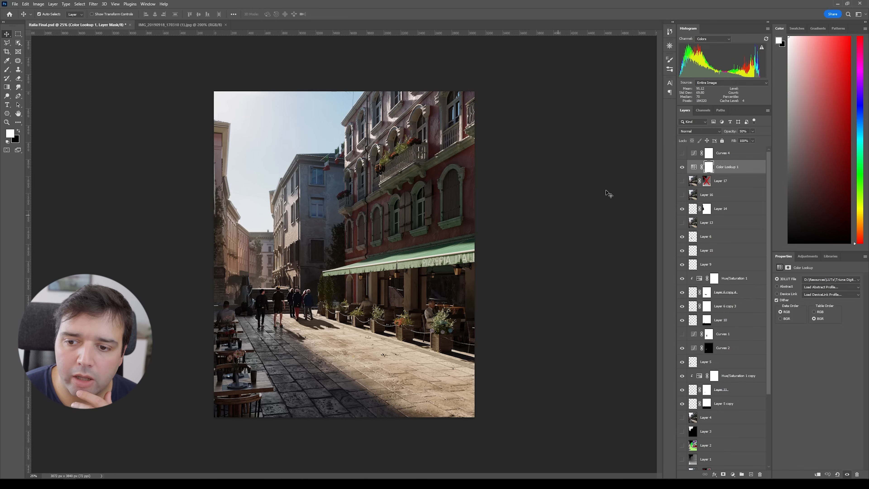
left_click(682, 167)
left_click(681, 167)
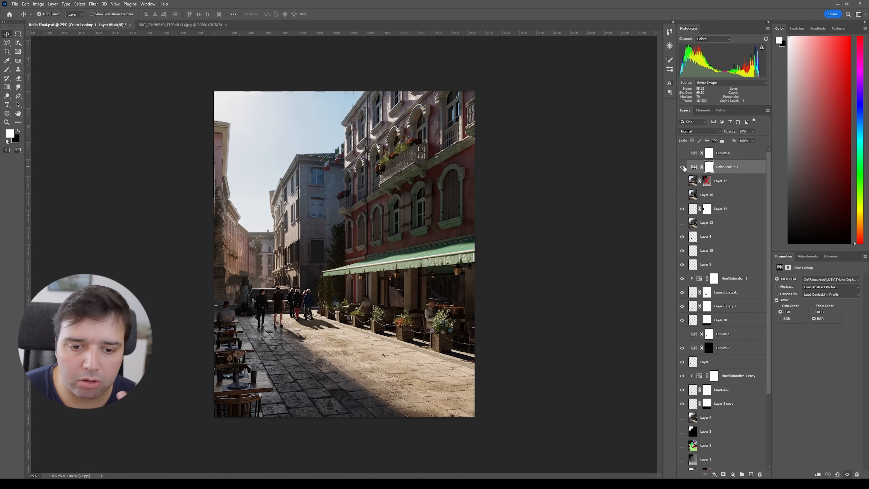
left_click(682, 154)
left_click(690, 157)
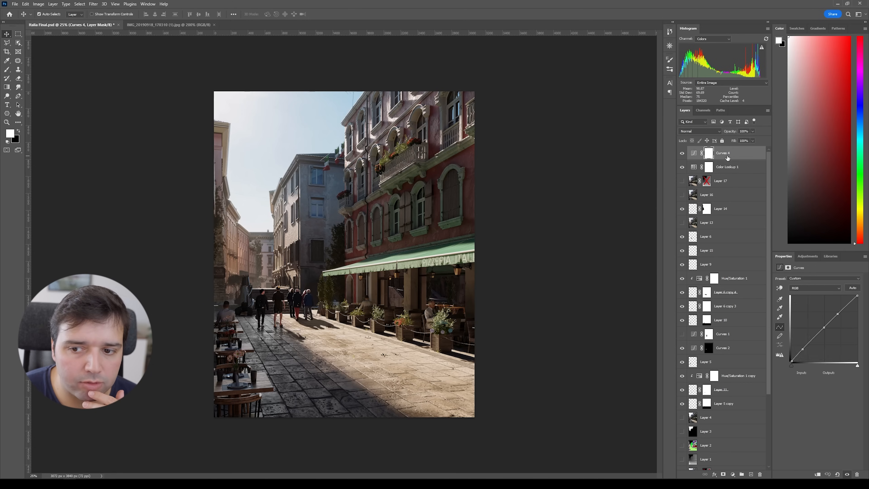